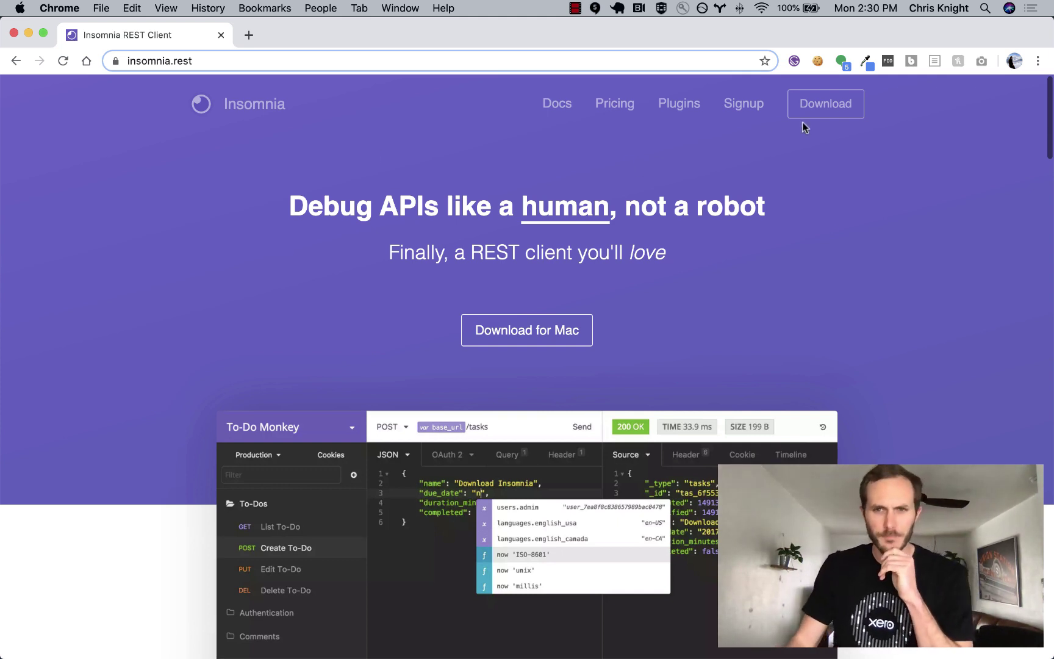
Open the Insomnia Mac download page in Chrome, then switch to another app
click(828, 118)
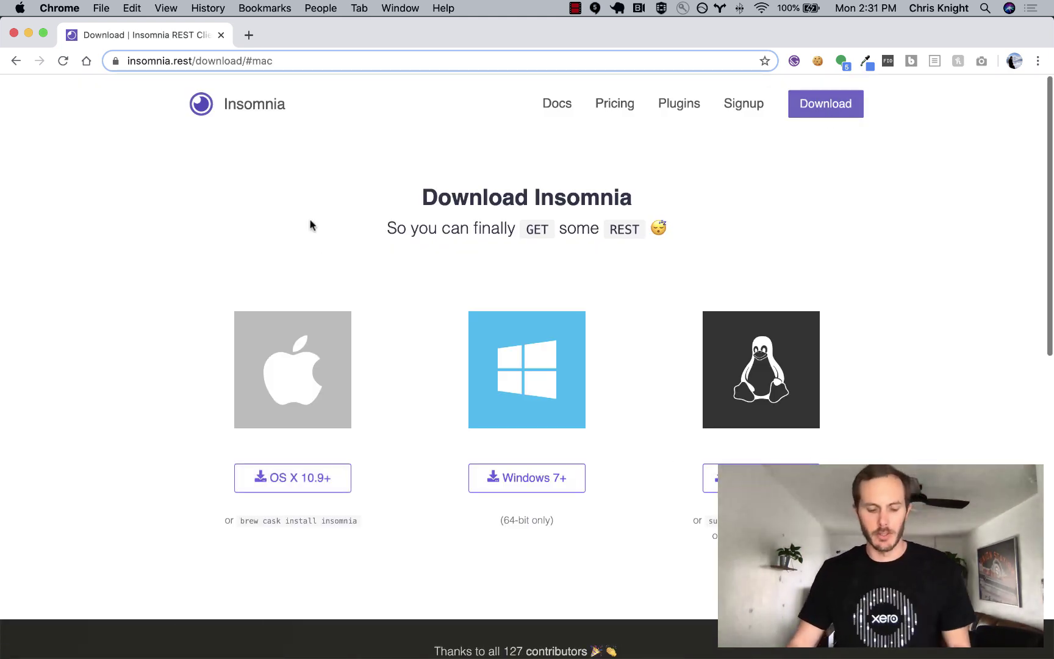
key(super+Tab)
key(super+Tab)
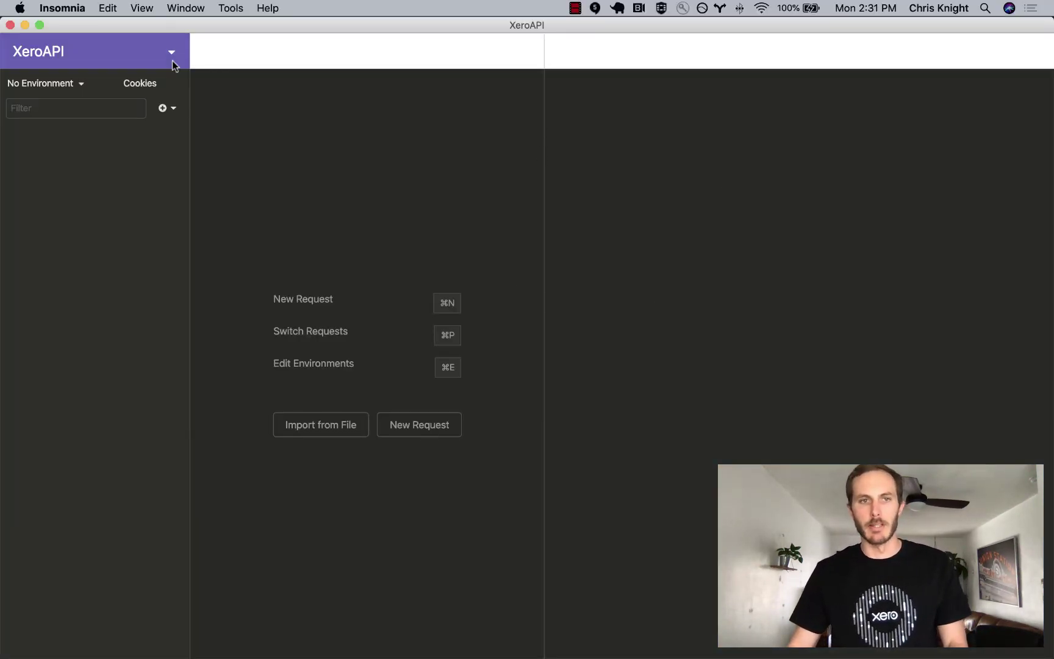
Replace the base environment's {} with JSON holding six empty keys, client_id through tenant_id
click(150, 54)
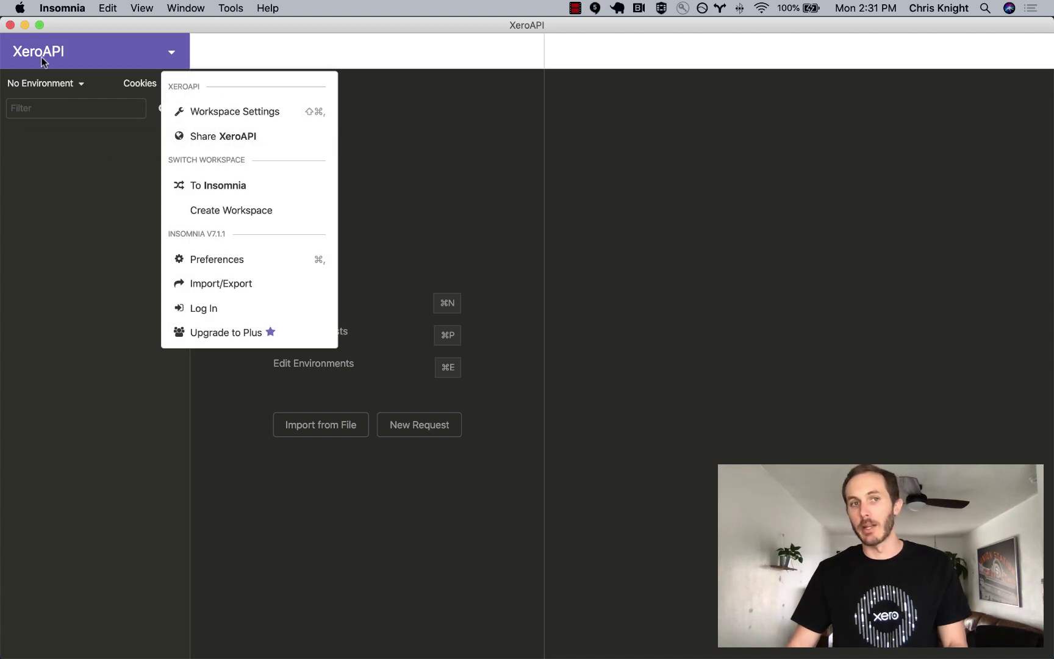
click(86, 259)
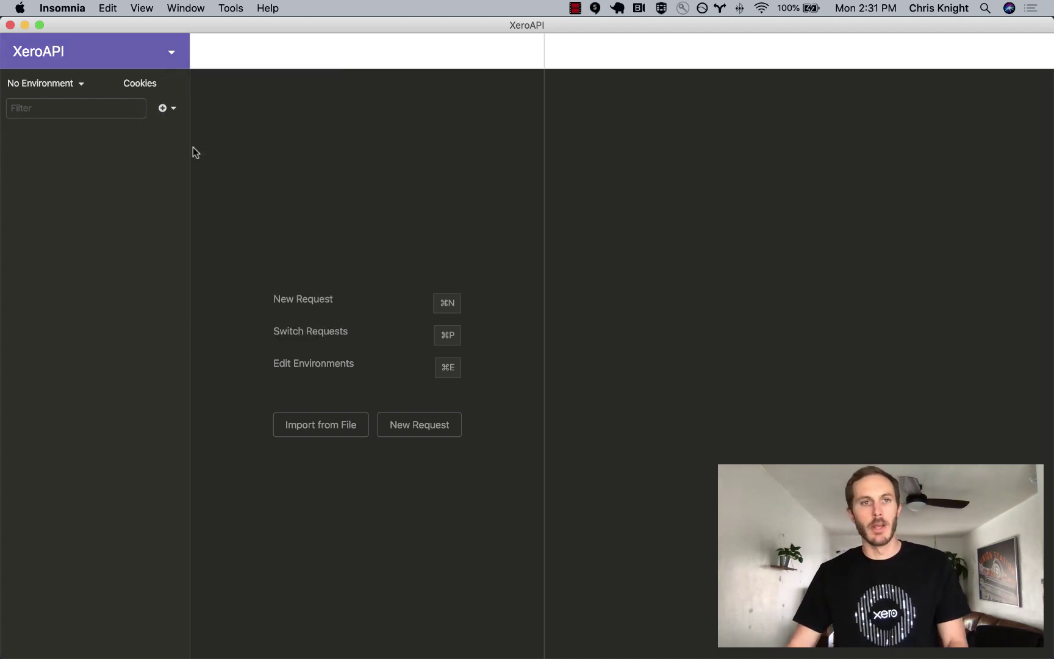
click(62, 86)
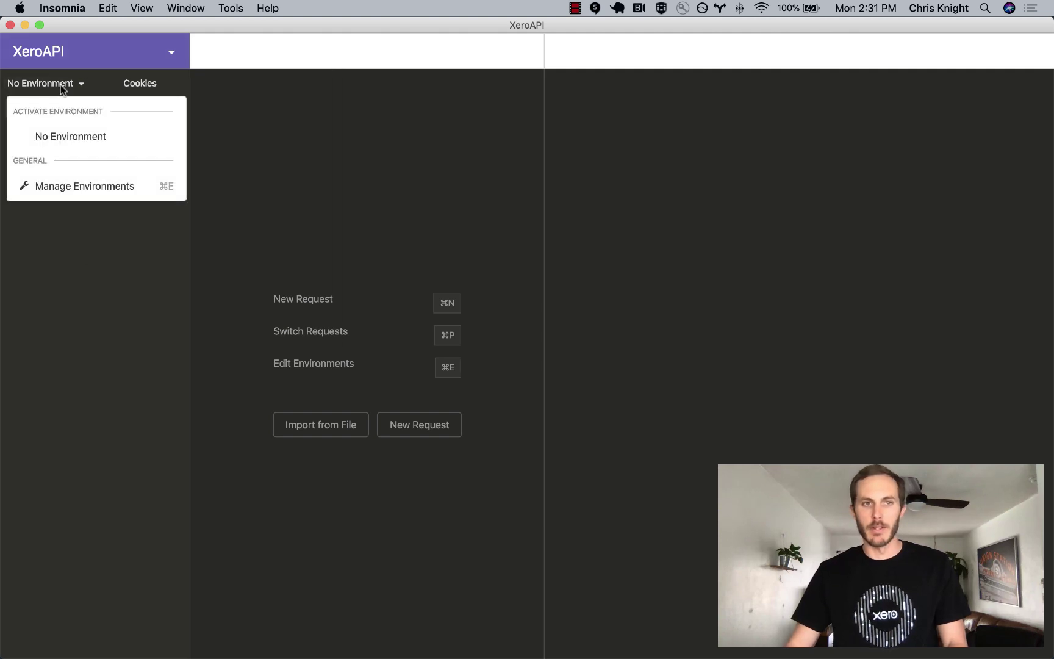
click(84, 188)
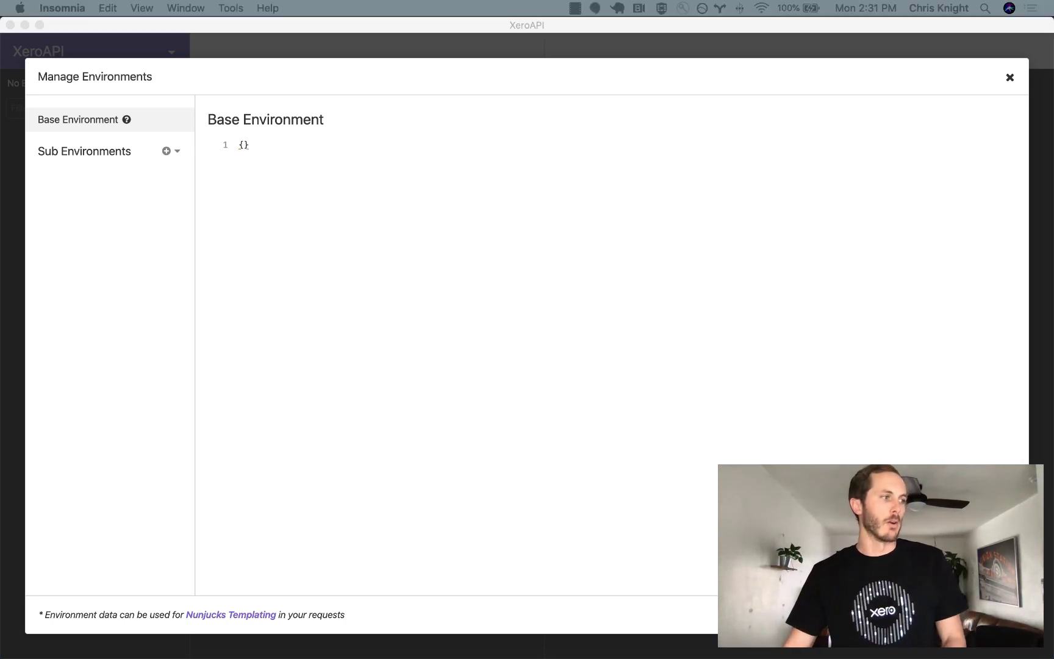
click(450, 345)
key(super+a)
text({   "client_id": "",   "client_secret": "",   "redirect_uri": "",   "scopes": "",   "access_token": "",   "tenant_id": "" })
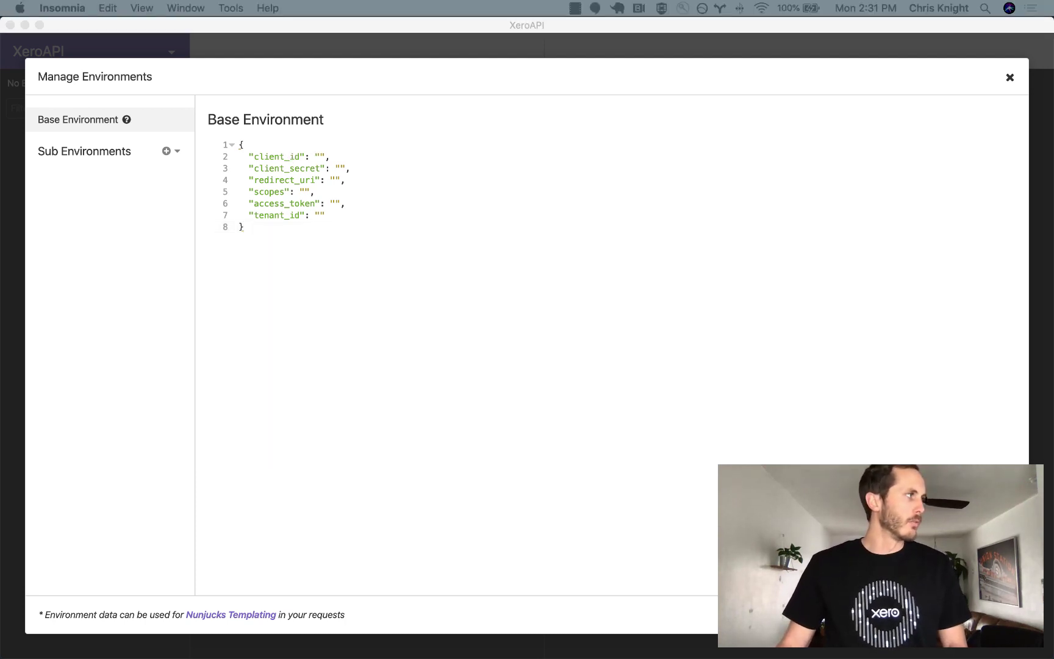
key(super+Tab)
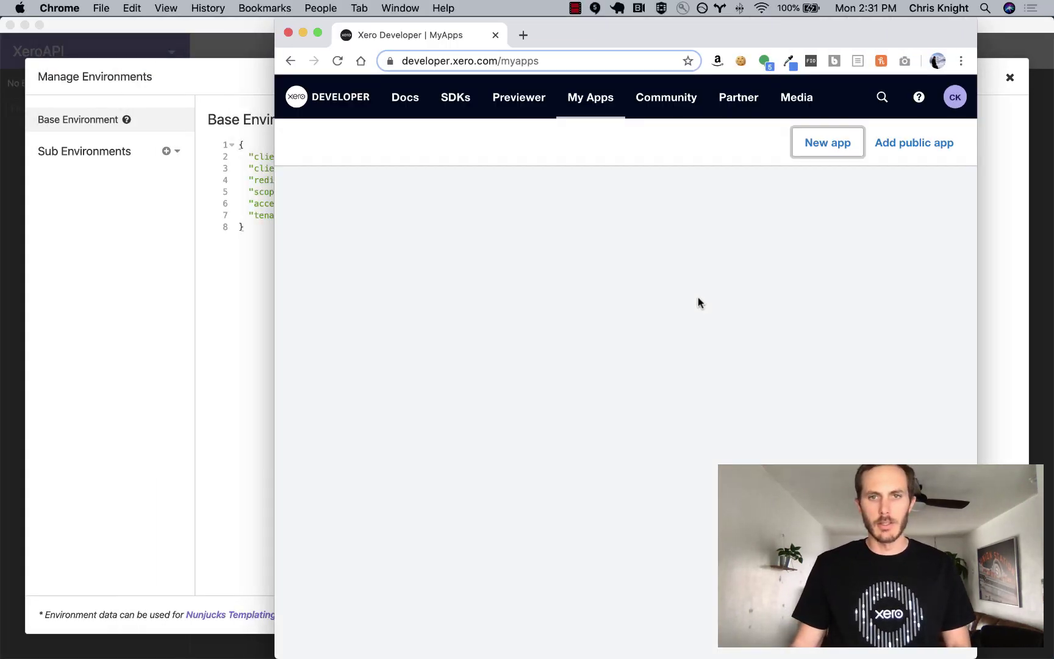
Start a new Xero app named 'REST tutorial' using the Auth code web app grant
key(super+alt+f)
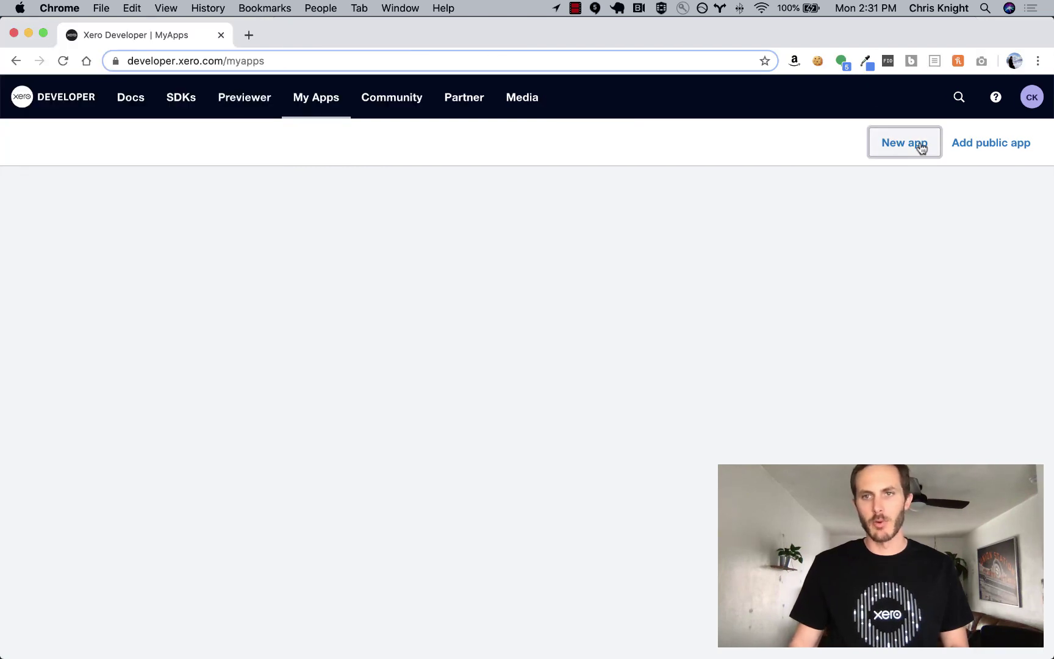
click(888, 144)
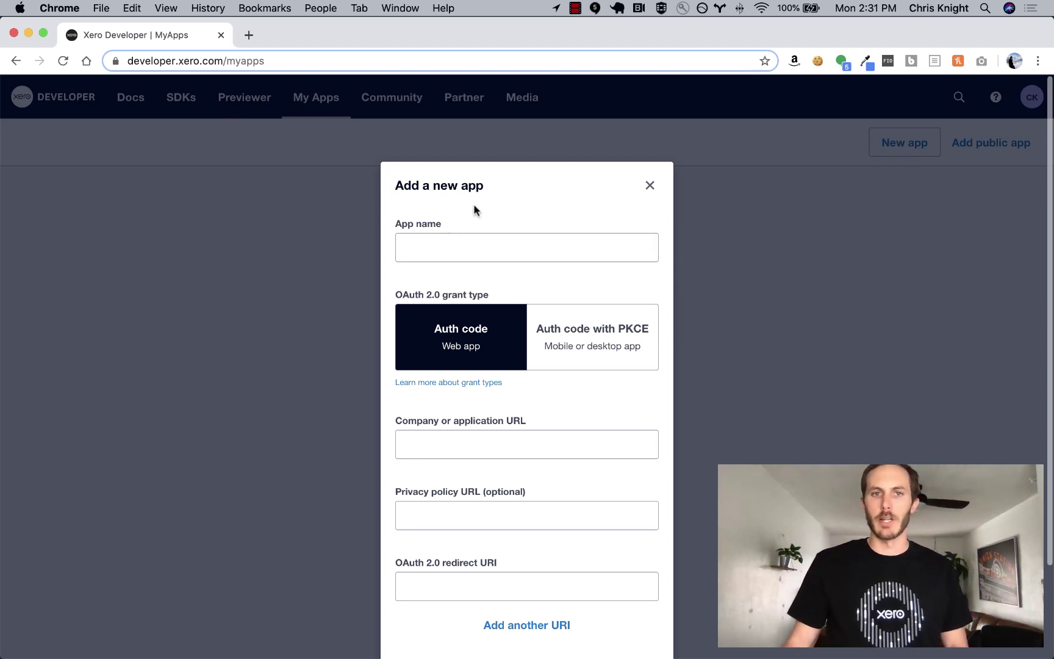
click(476, 238)
text(I)
key(BackSpace)
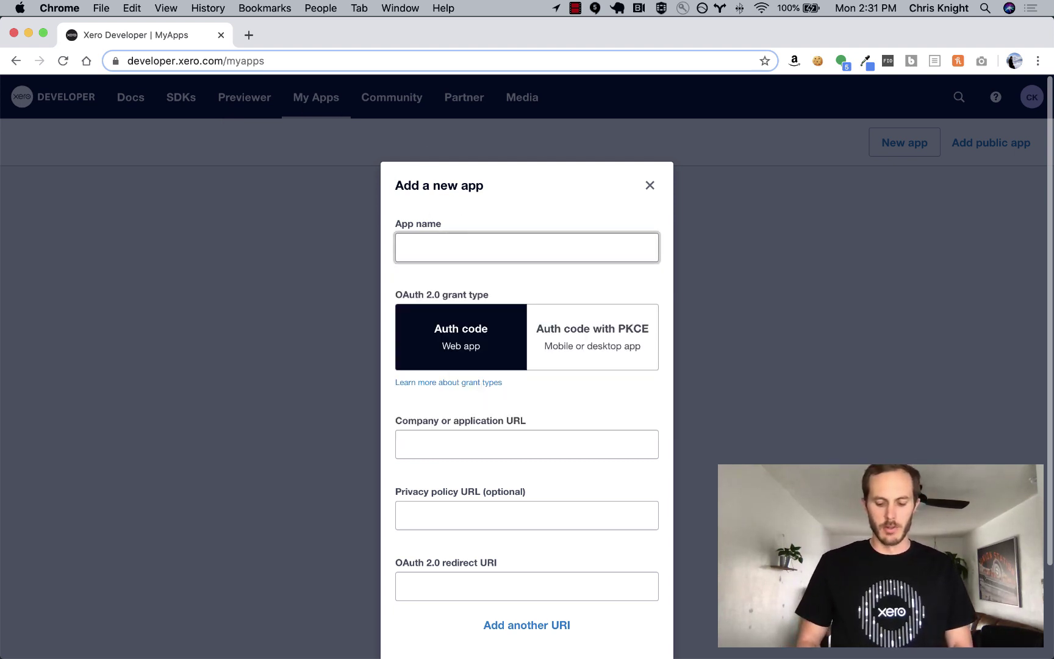
text(REST test)
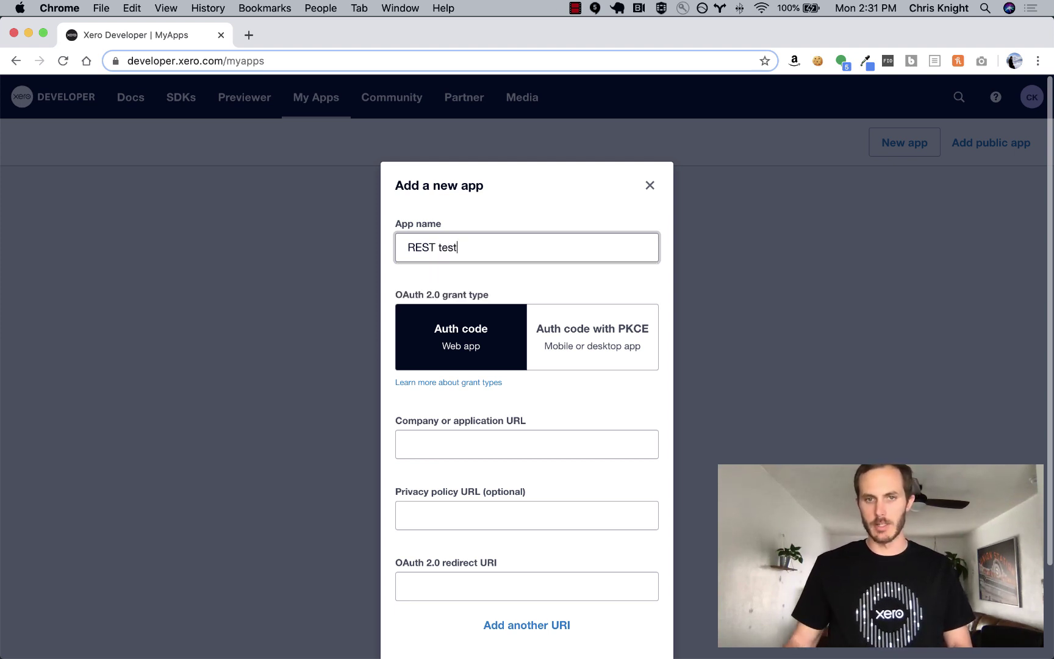
key(alt+shift+Left)
text(tutorial)
click(470, 317)
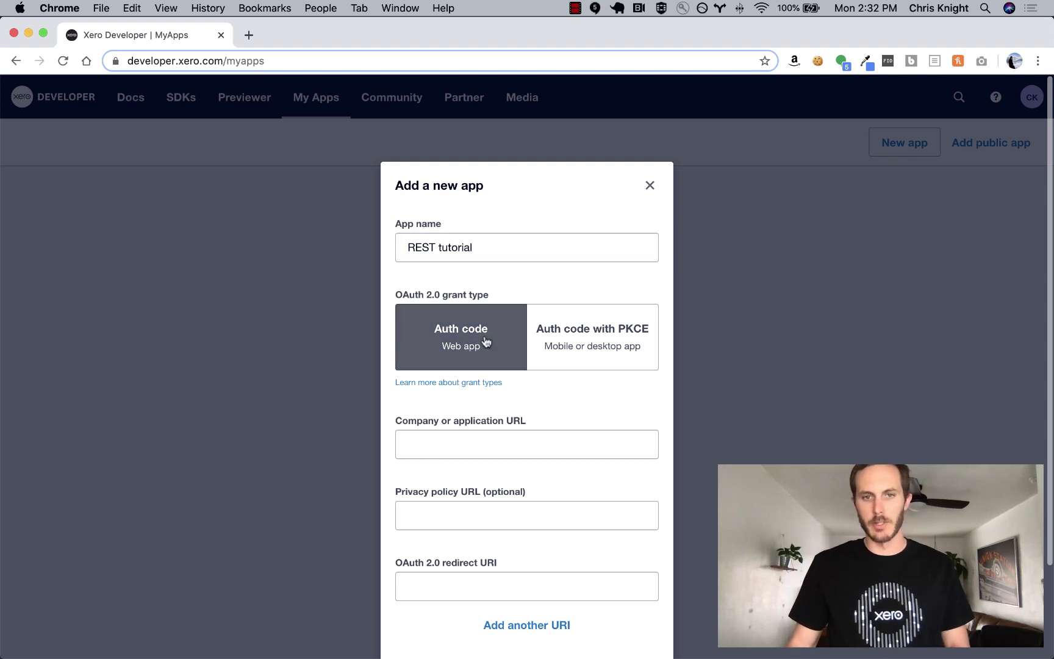
click(591, 344)
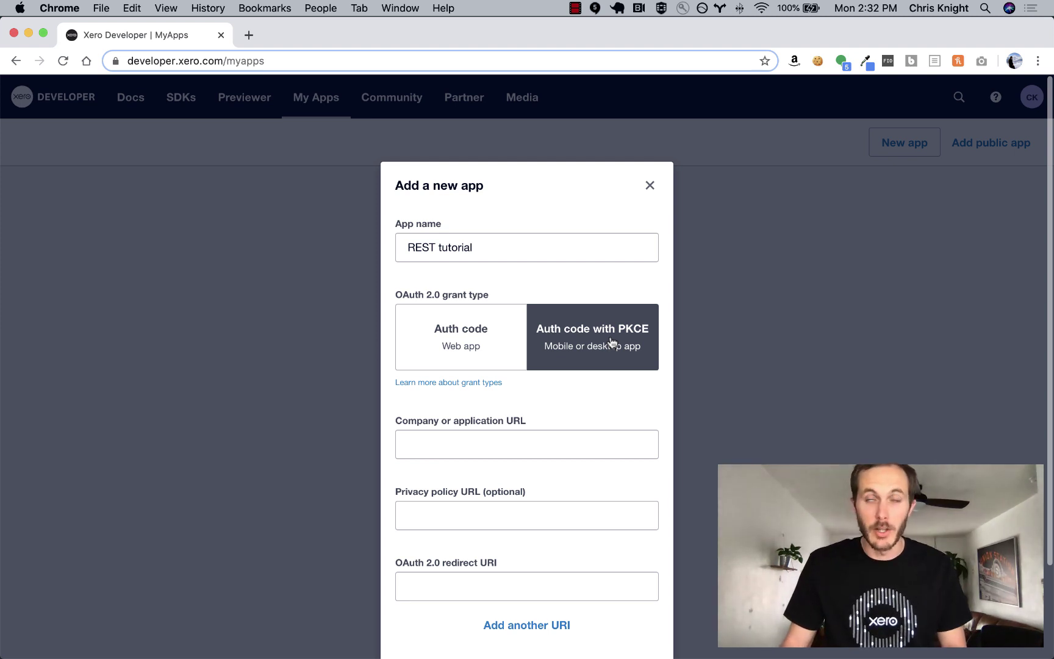
click(450, 339)
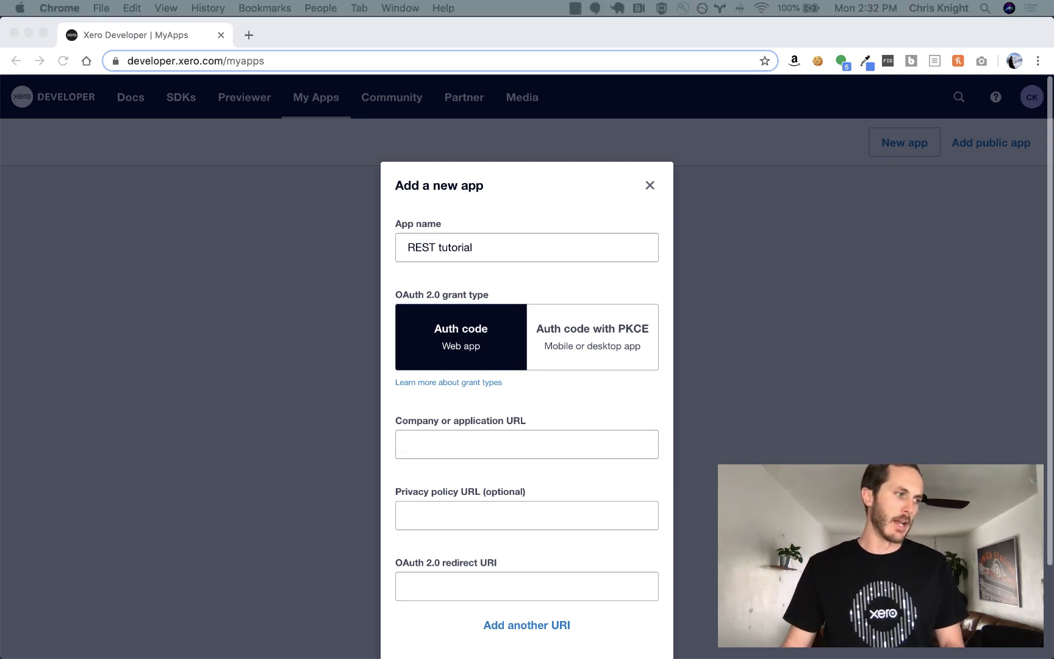
Set the company and redirect URLs to developer.xero.com and read the platform terms
click(506, 438)
text(https://developer.xero.com/)
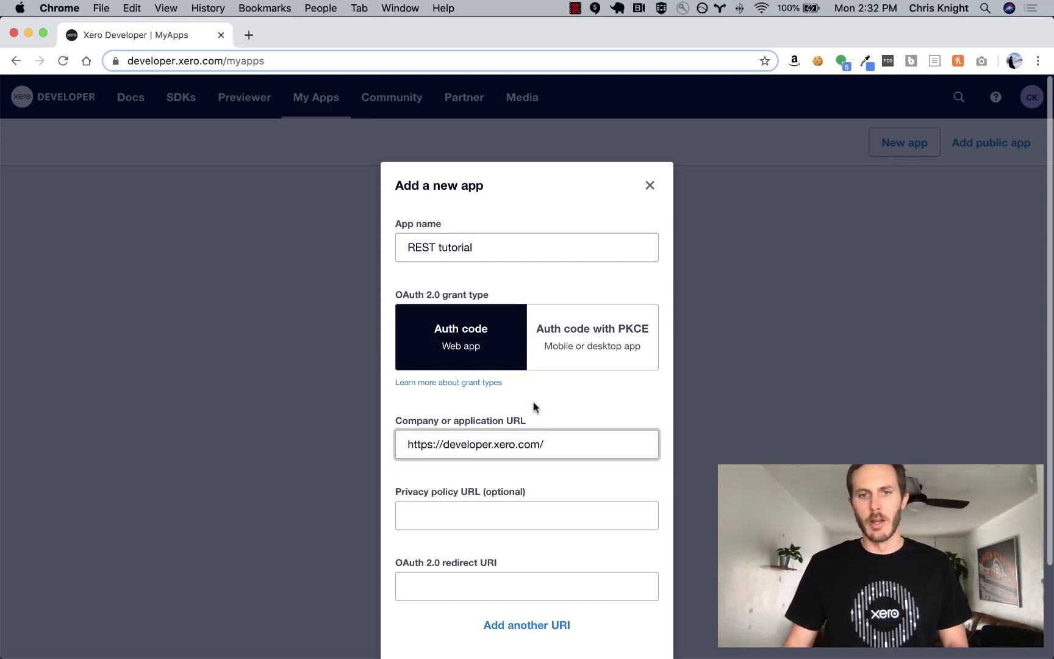
scroll(533, 408, down, 2)
scroll(506, 292, down, 1)
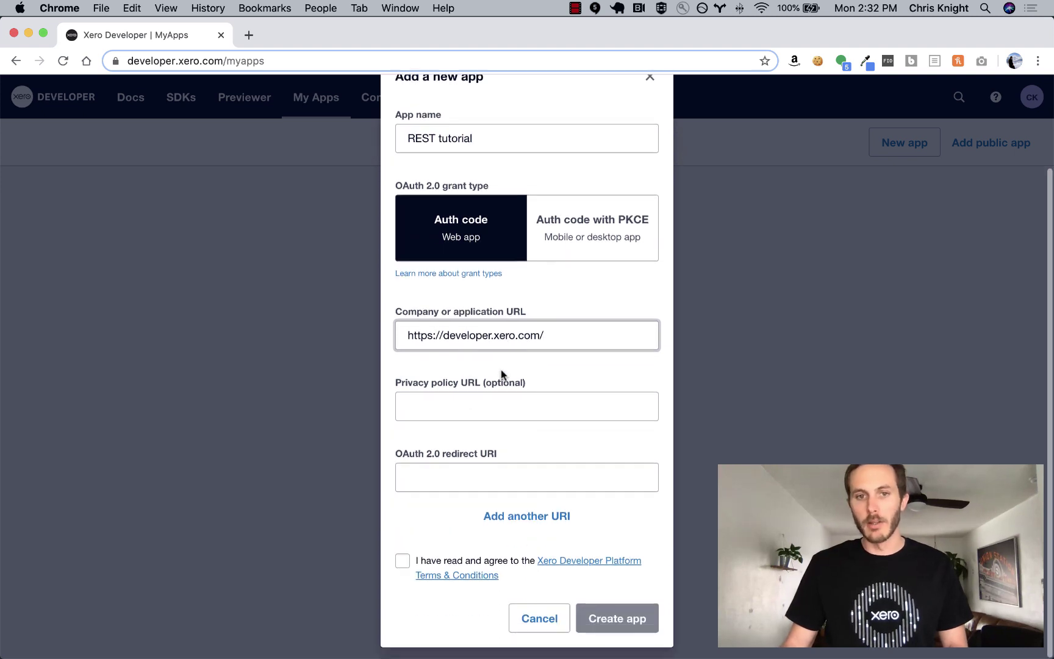
click(497, 478)
key(Down)
key(Return)
click(564, 445)
click(545, 477)
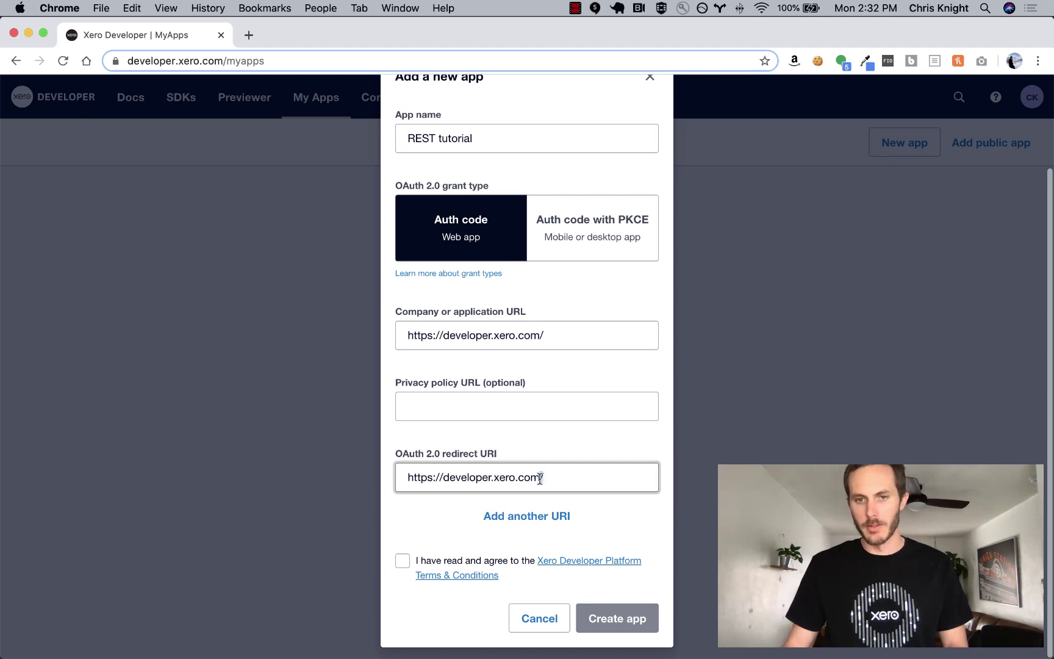
click(550, 447)
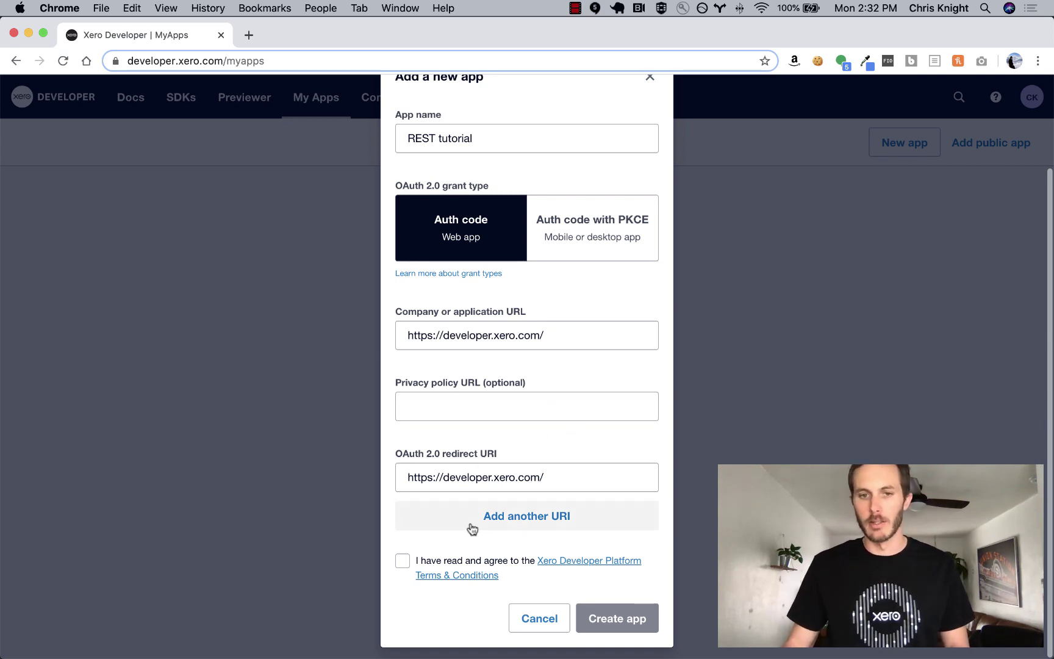
click(560, 563)
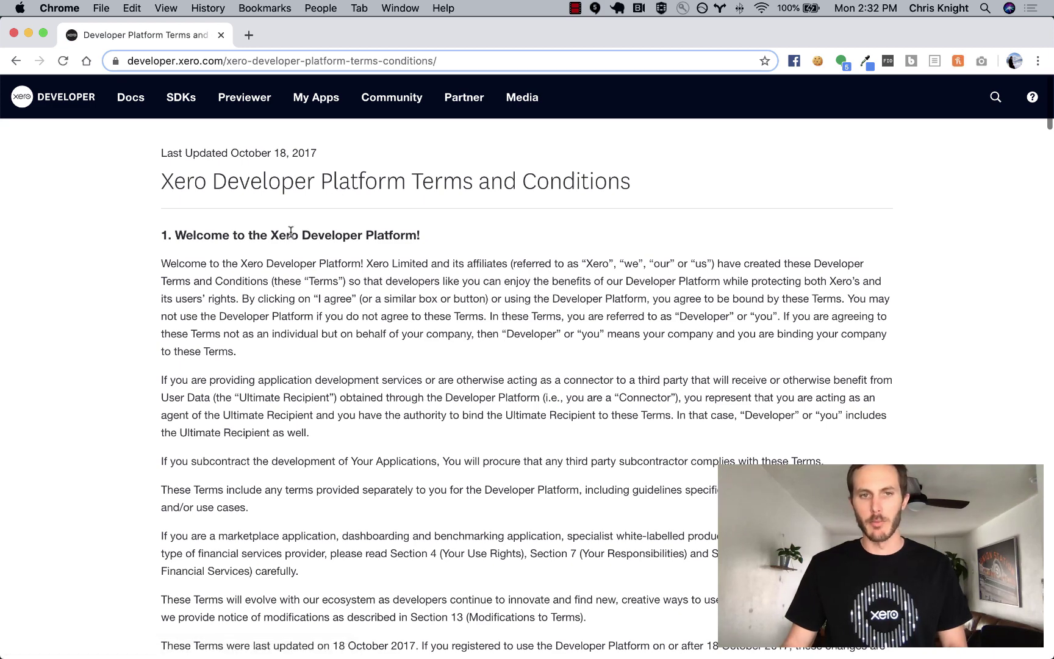
scroll(290, 233, left, 5)
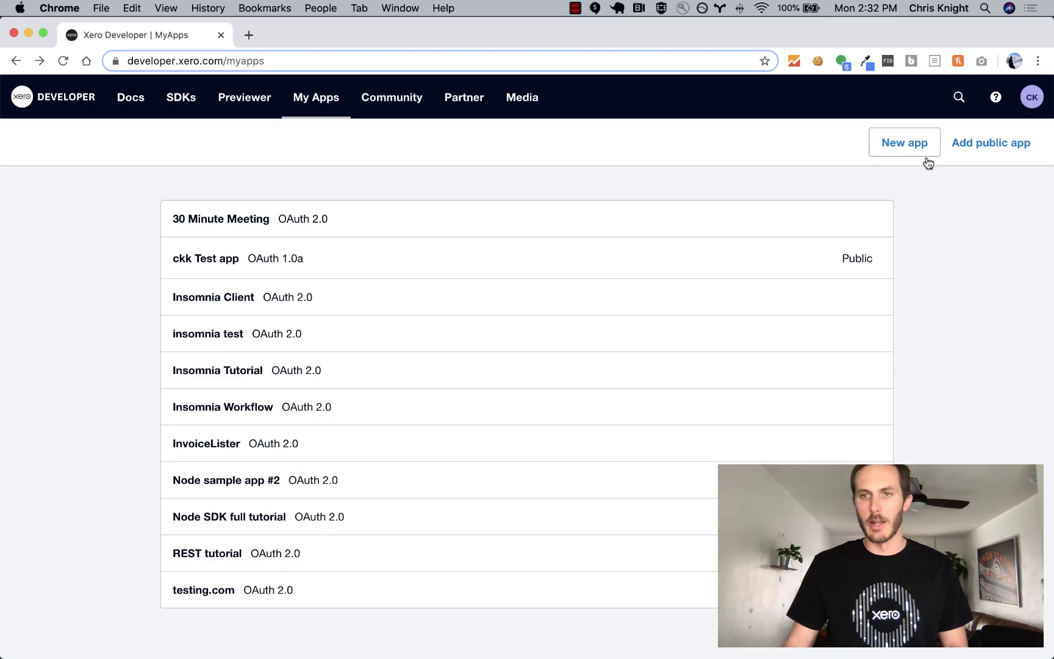
Fill a new app form with developer.xero.com URLs, accept the terms and submit
click(926, 158)
click(543, 248)
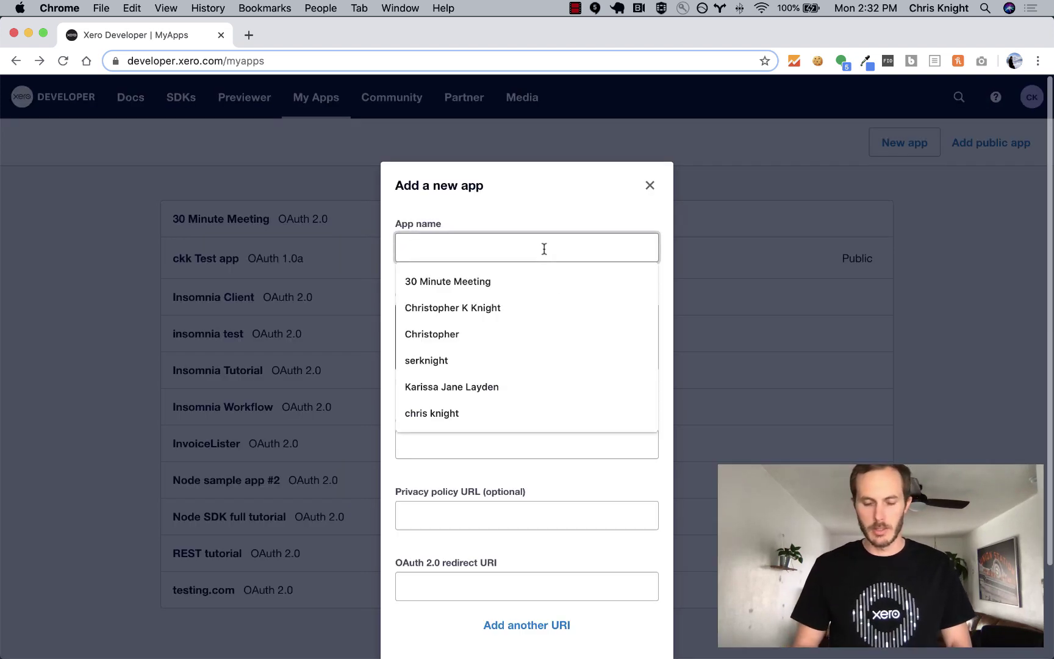
text(Insomni)
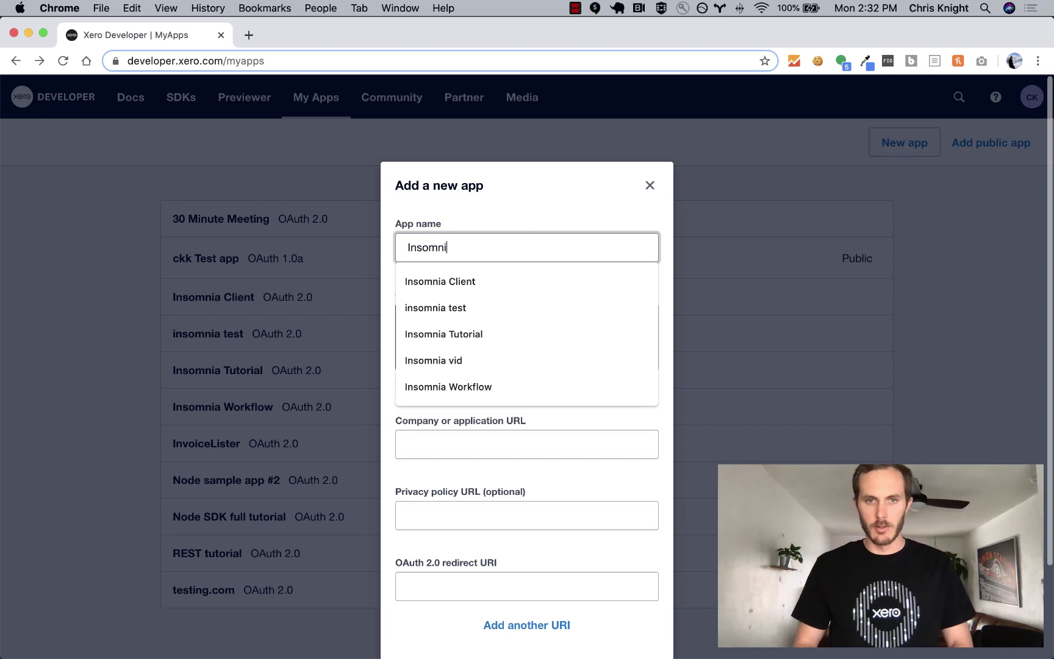
text(a Tutorial)
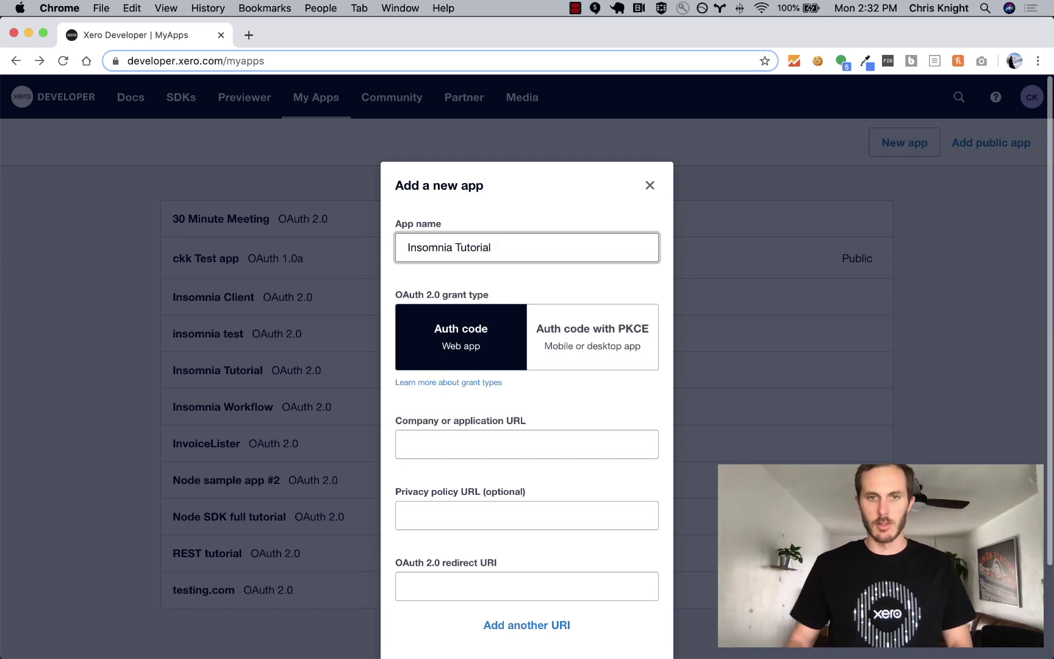
scroll(474, 370, down, 2)
click(483, 369)
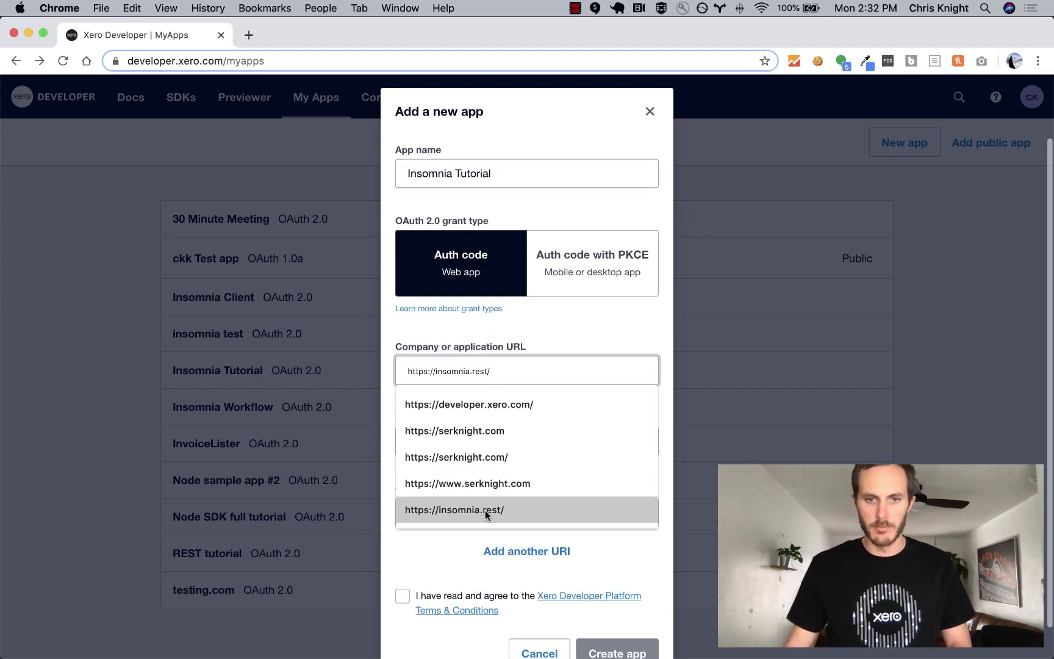
click(420, 544)
click(448, 514)
click(462, 546)
scroll(484, 567, down, 2)
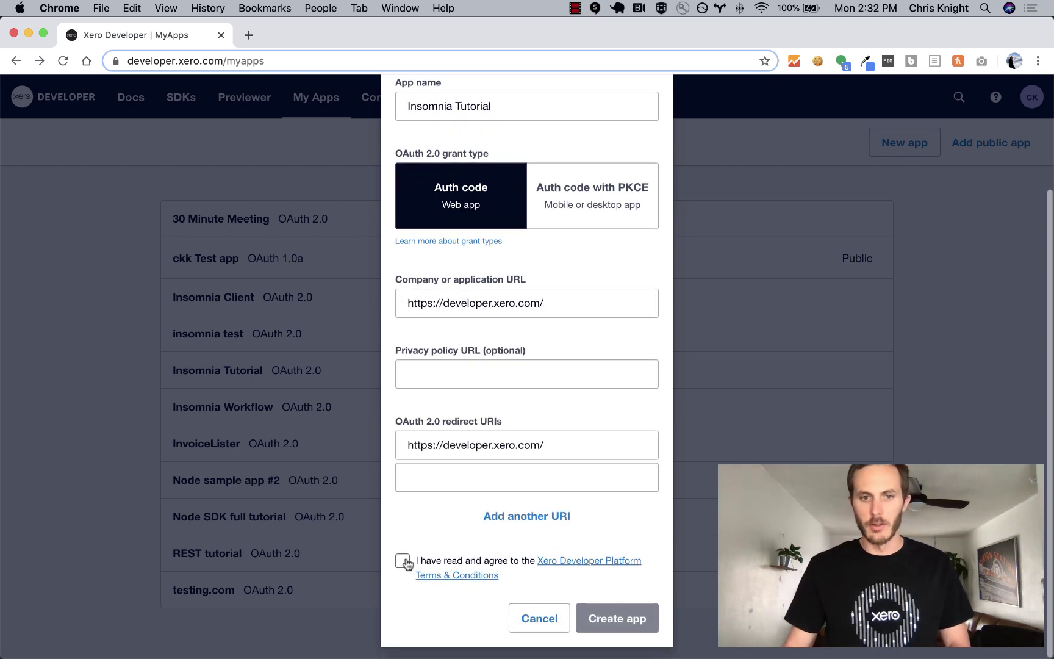
click(403, 561)
click(637, 622)
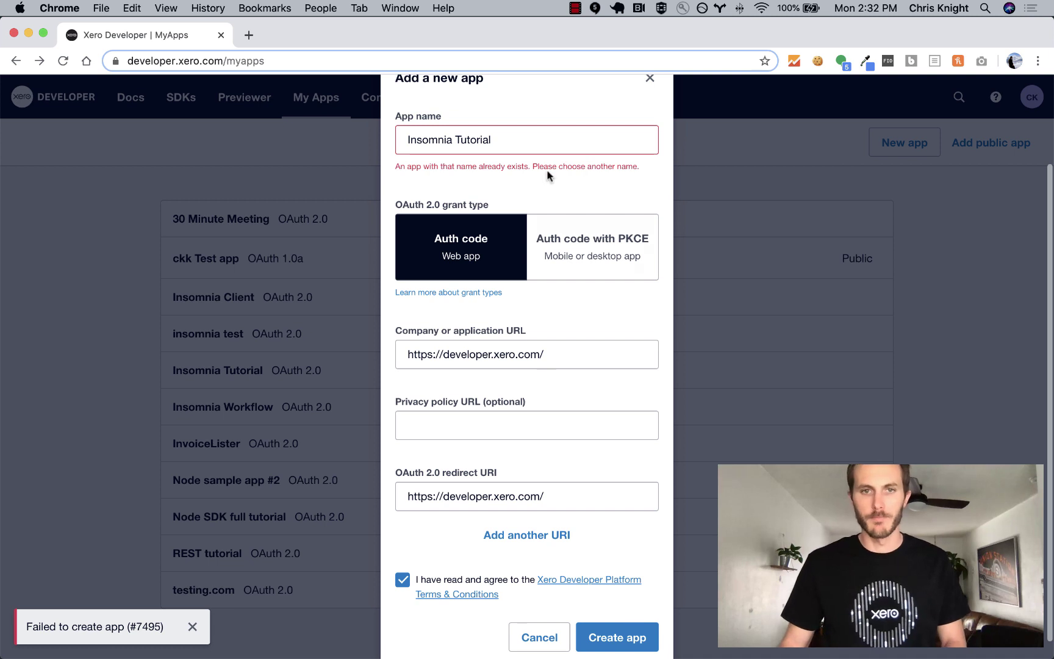
Rename the duplicate-named app to 'Insomnia REST' and create it
click(540, 148)
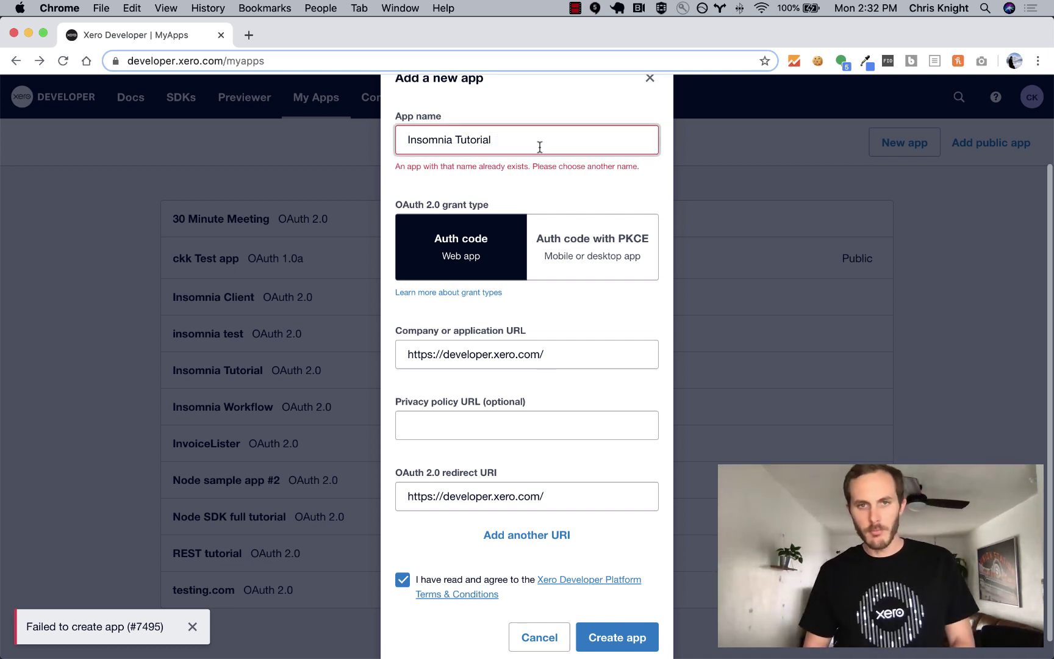
double_click(433, 139)
text(REST)
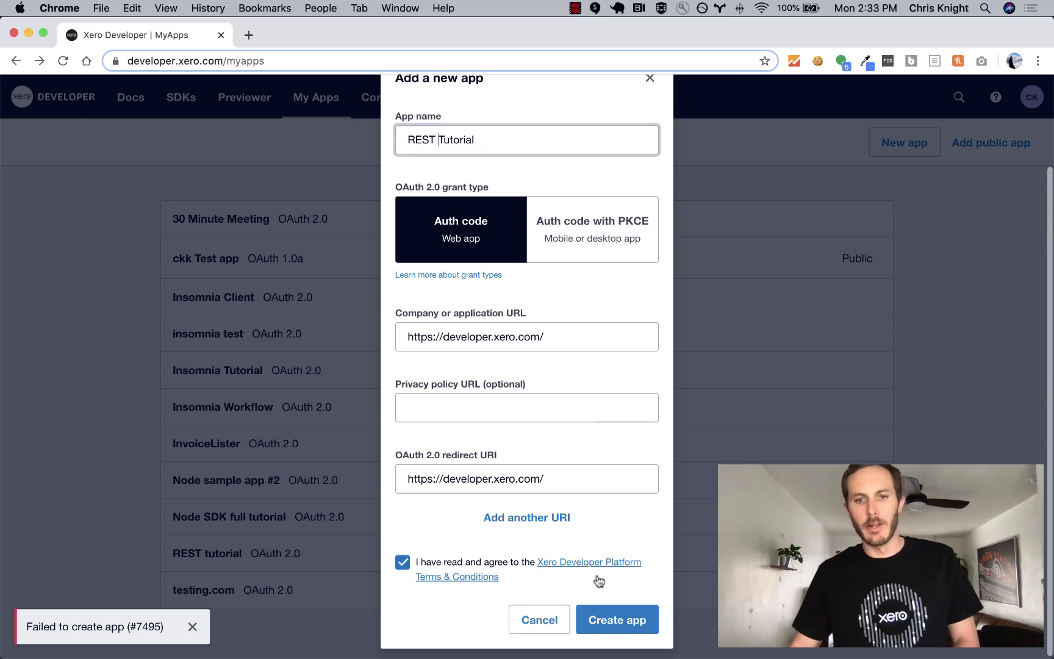
click(615, 616)
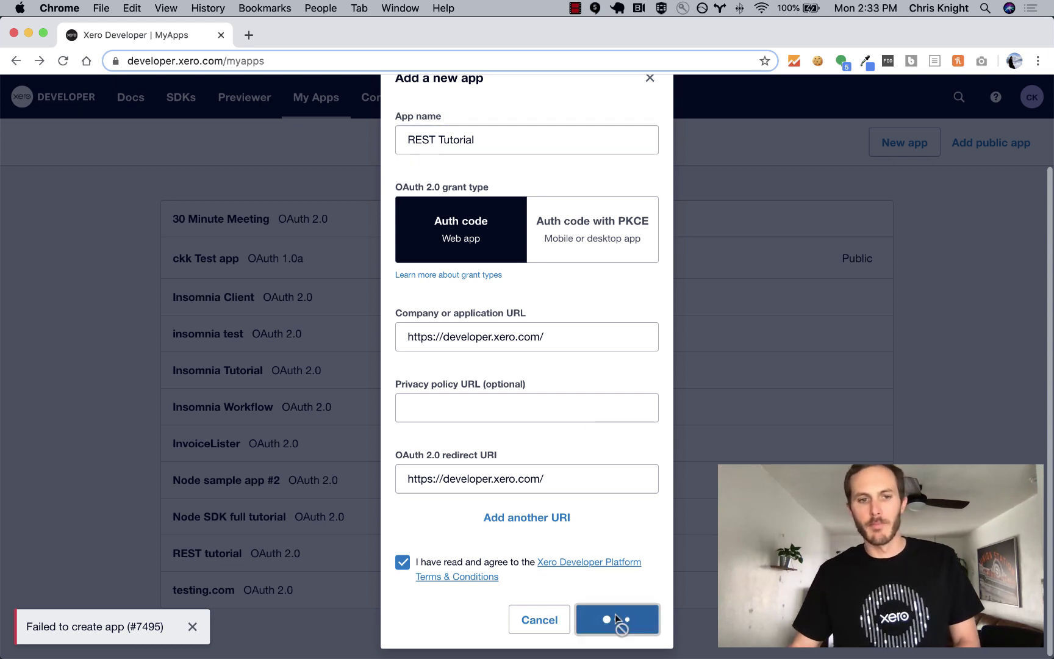
click(541, 143)
drag(439, 139, 407, 140)
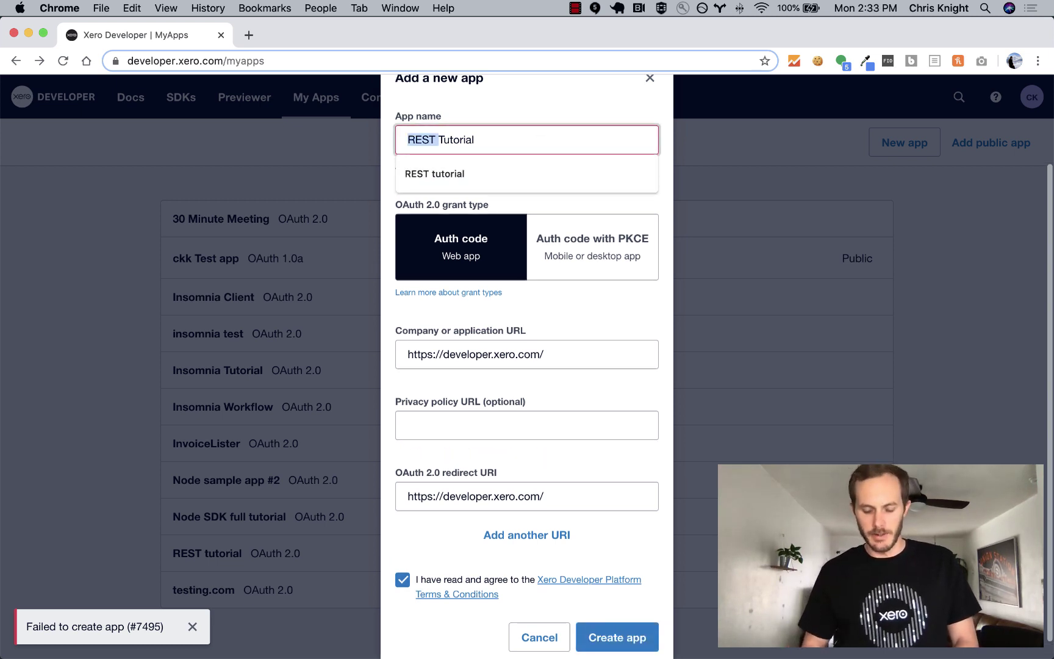
text(In)
key(BackSpace)
text(nsomnia)
key(shift+alt+Right)
text(REST)
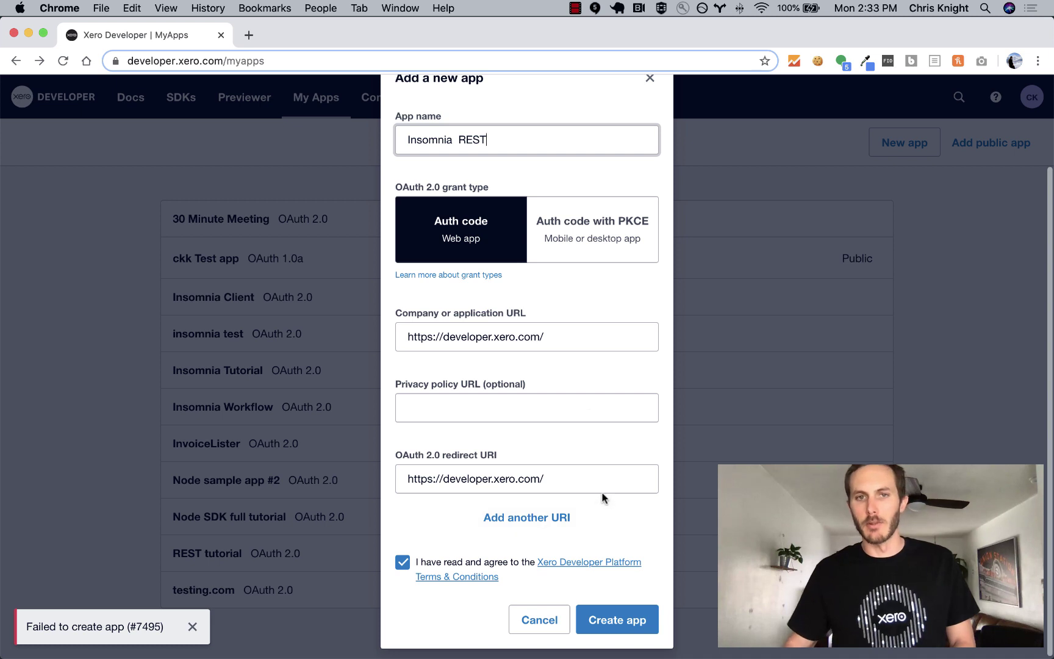
click(626, 620)
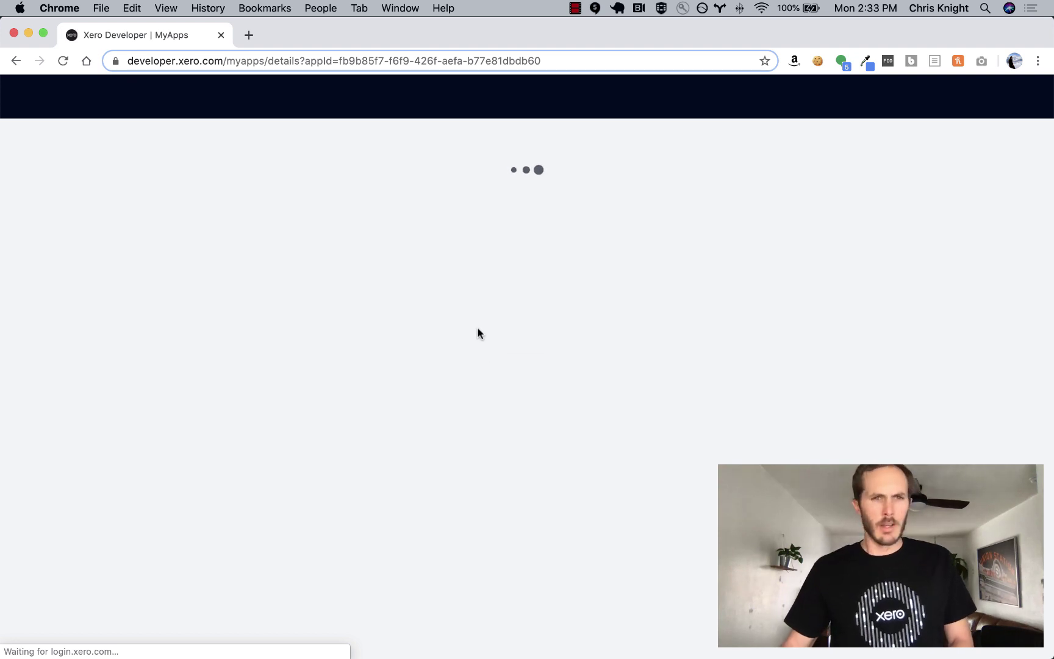
scroll(477, 360, down, 5)
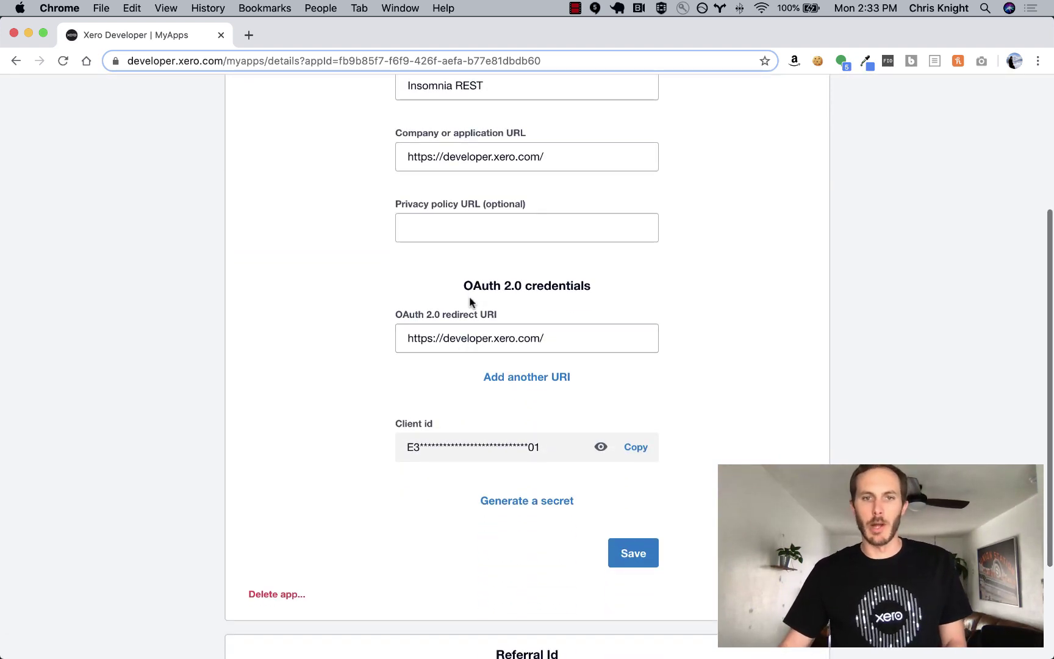
Paste the Xero app's client id into the client_id value
key(super+Tab)
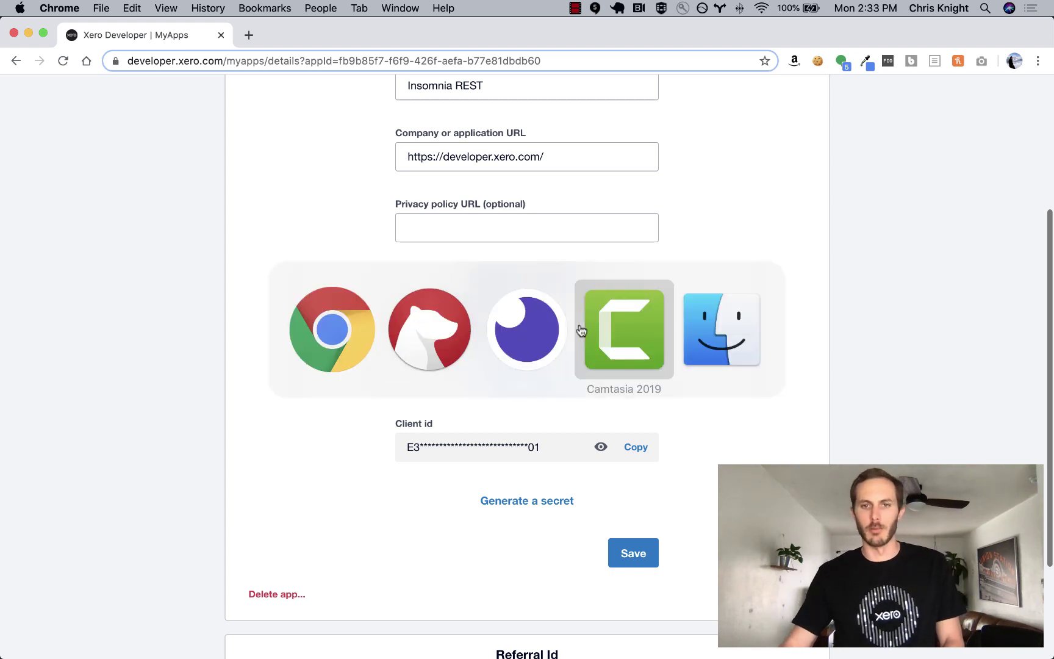
click(552, 324)
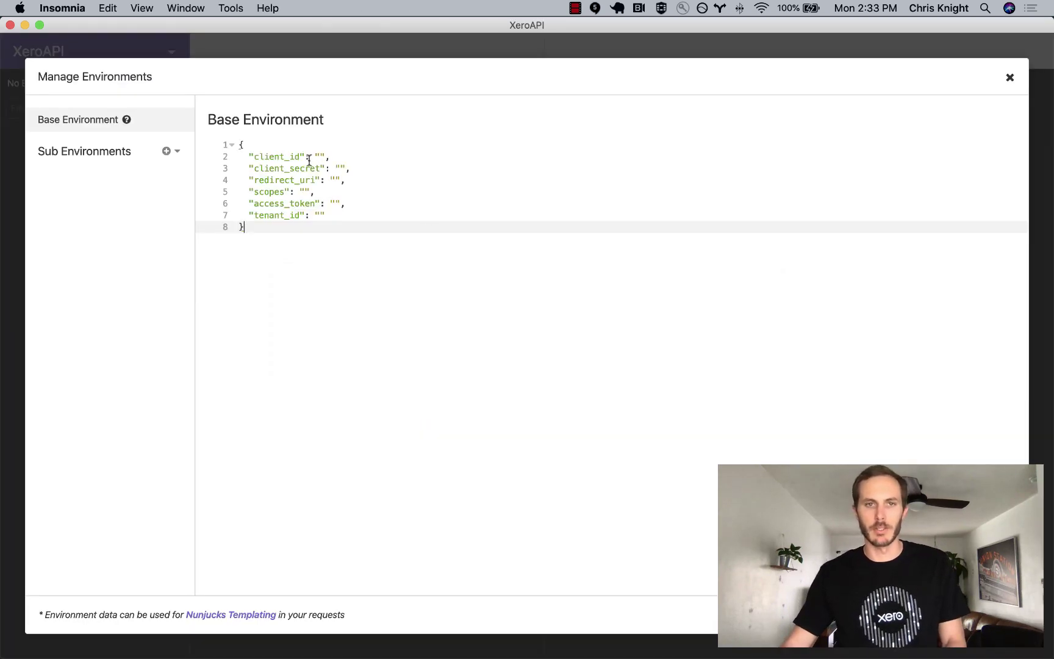
key(super+Tab)
click(635, 447)
key(super+Tab)
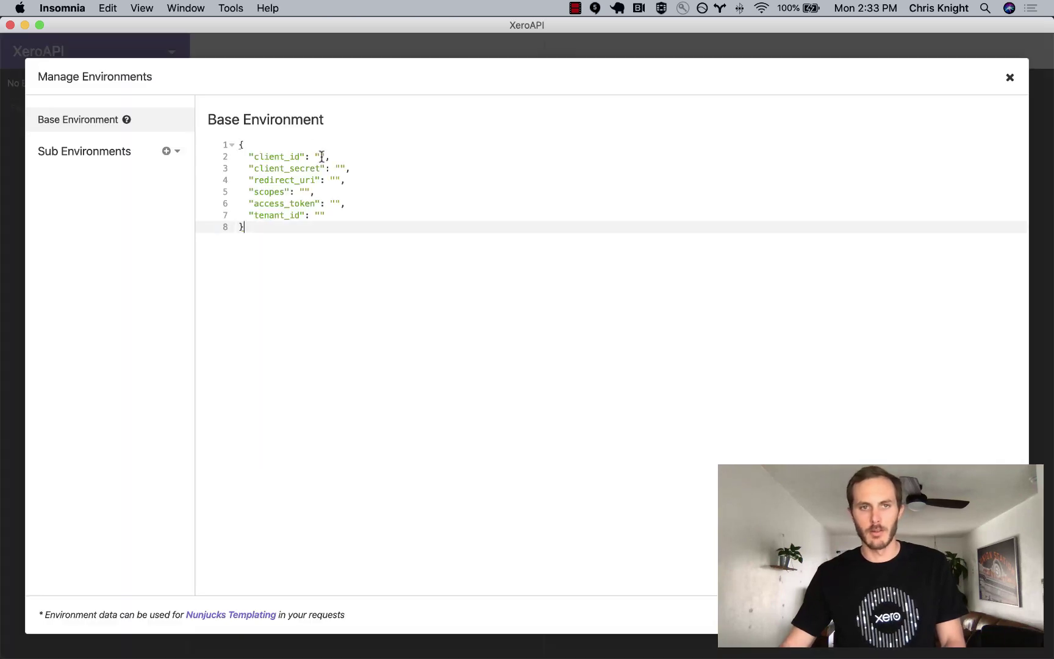
click(321, 156)
key(super+v)
Generate a Xero client secret and paste it into client_secret
key(super+Tab)
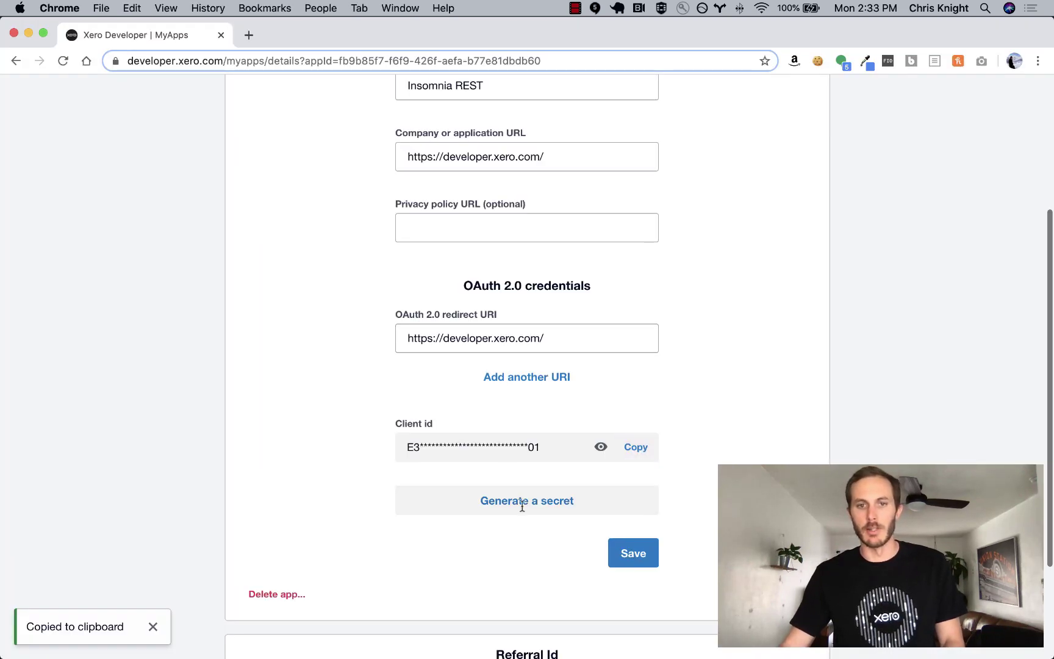
click(522, 507)
click(639, 520)
key(super+Tab)
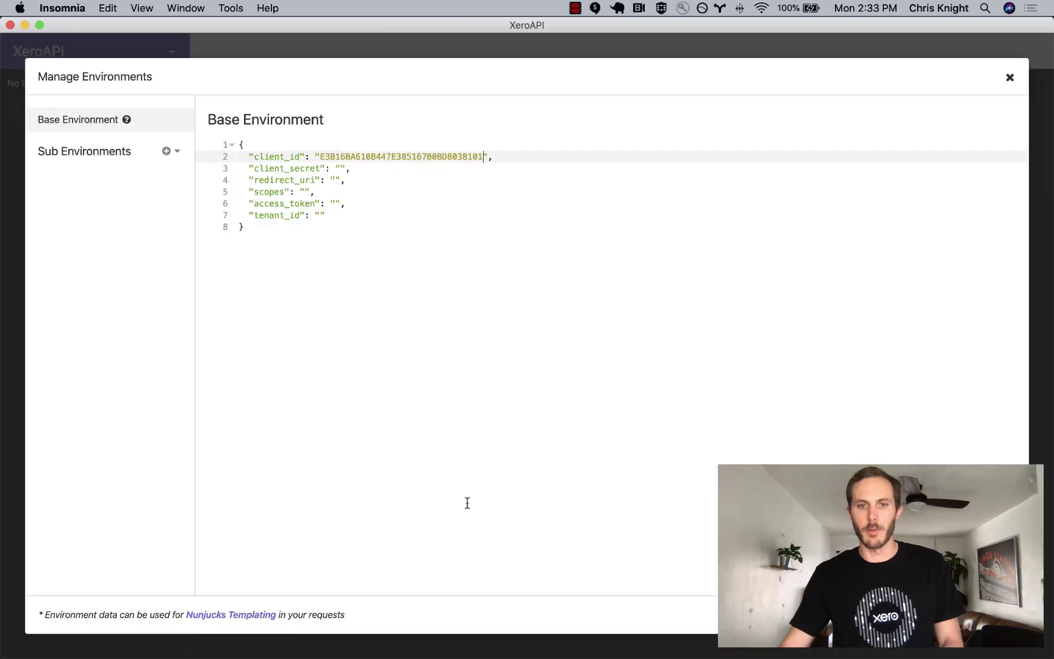
click(341, 168)
key(super+v)
Copy the developer.xero.com redirect URI into the redirect_uri value
key(super+Tab)
triple_click(510, 336)
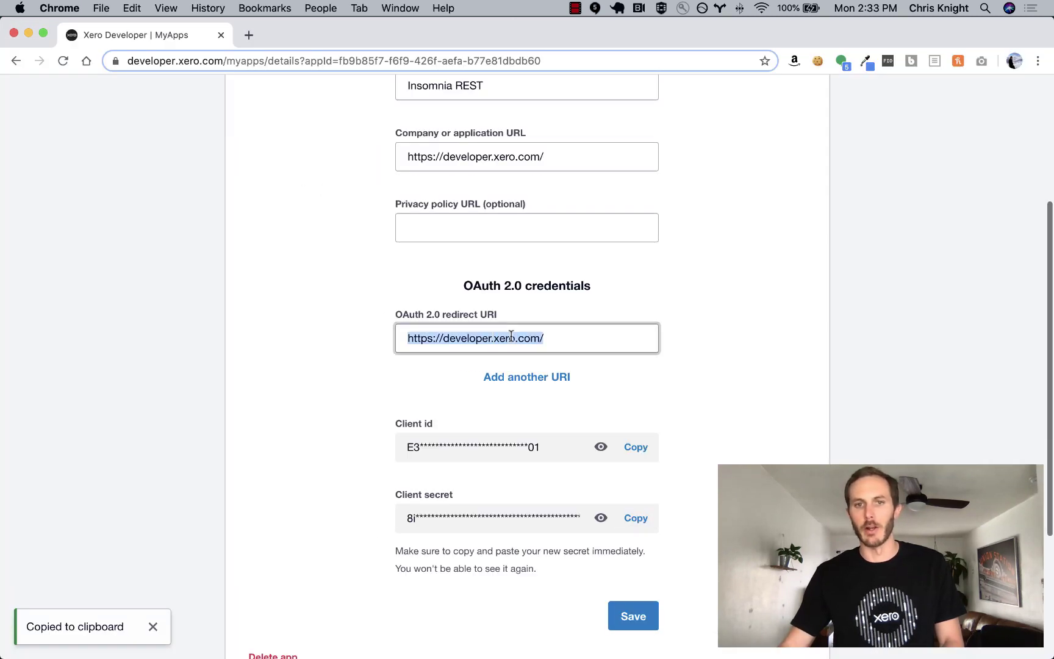
key(super+Tab)
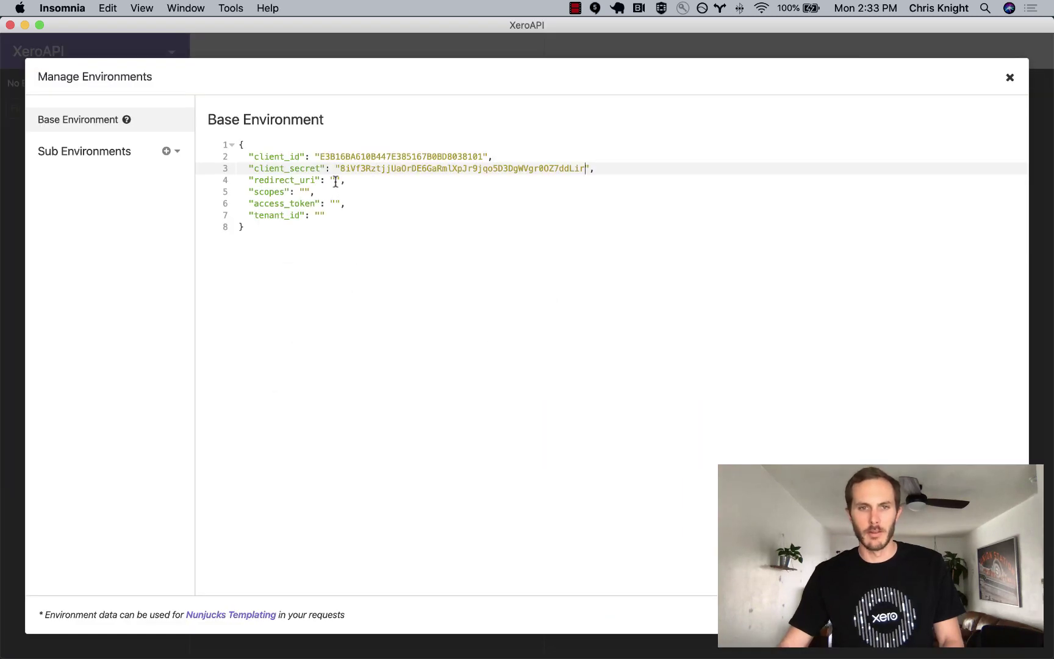
click(335, 179)
key(super+v)
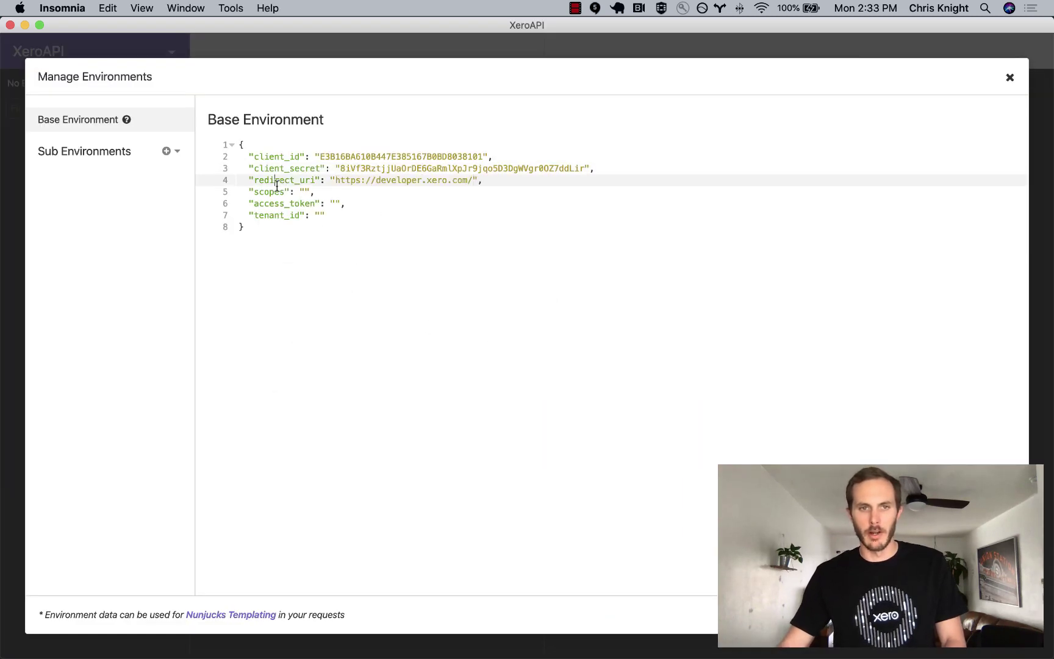
triple_click(275, 191)
key(super+Tab)
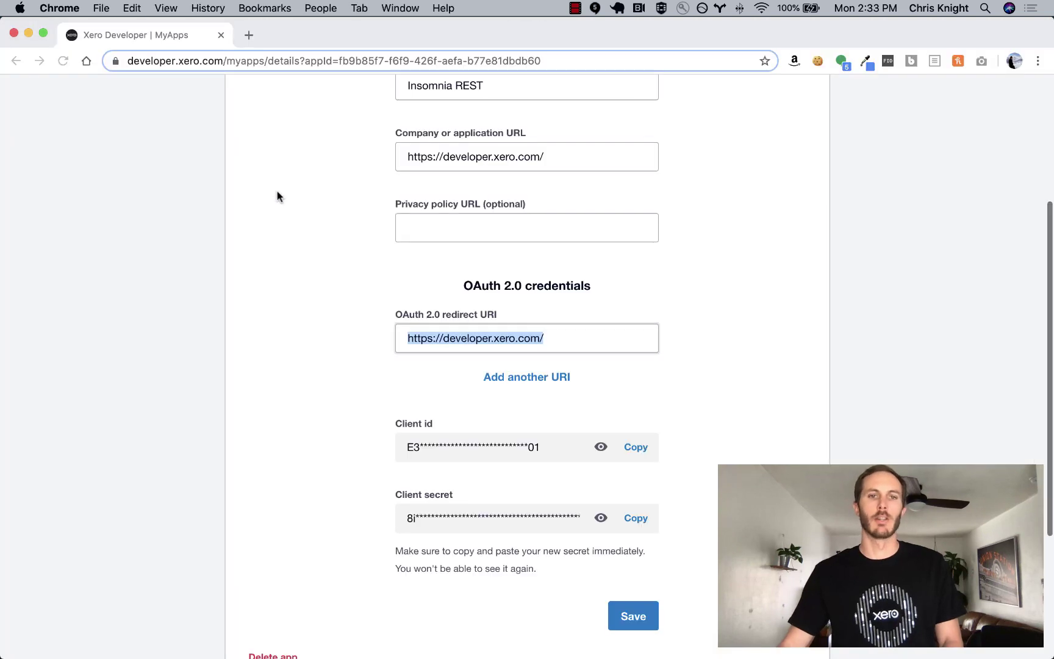
click(288, 199)
scroll(302, 347, up, 3)
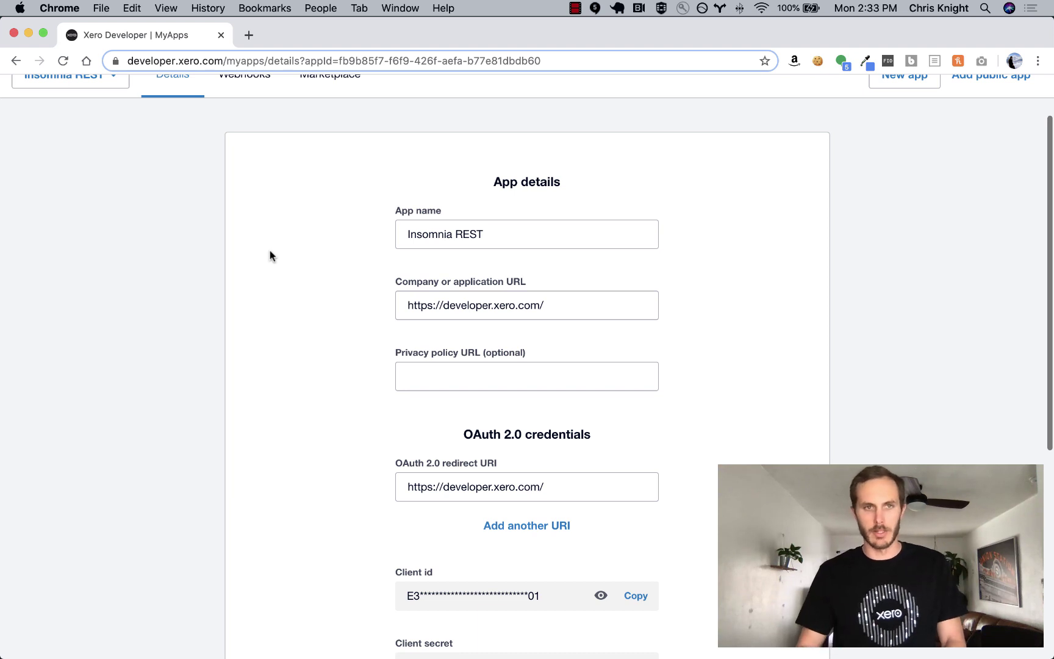
scroll(256, 231, up, 2)
Open Docs in a new tab and go to OAuth 2.0's Code Flow, then Scopes
super+click(125, 101)
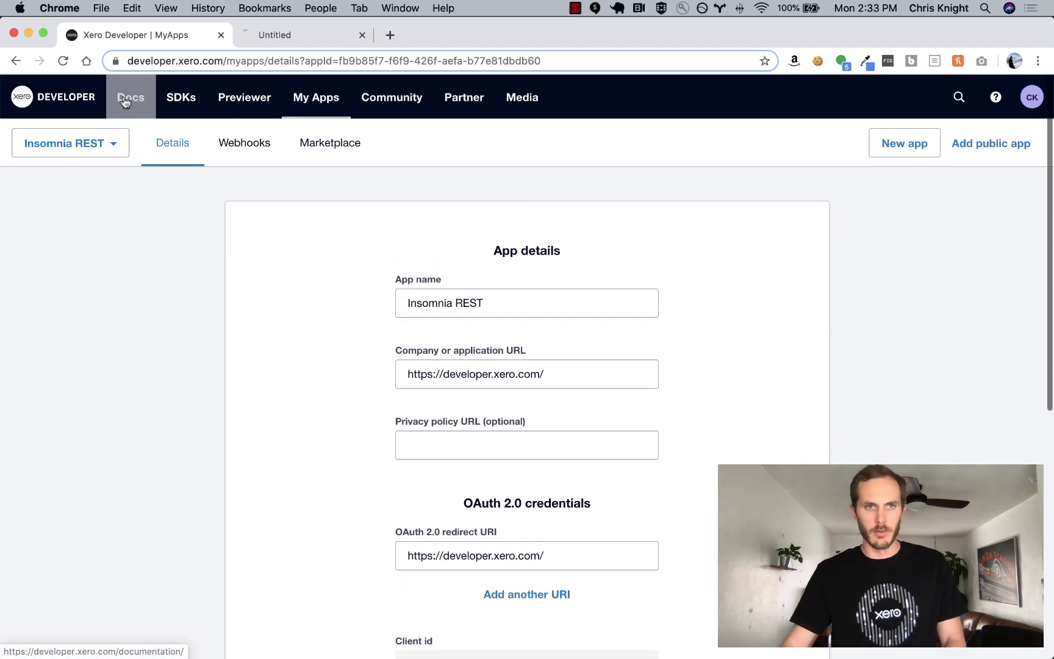
click(294, 37)
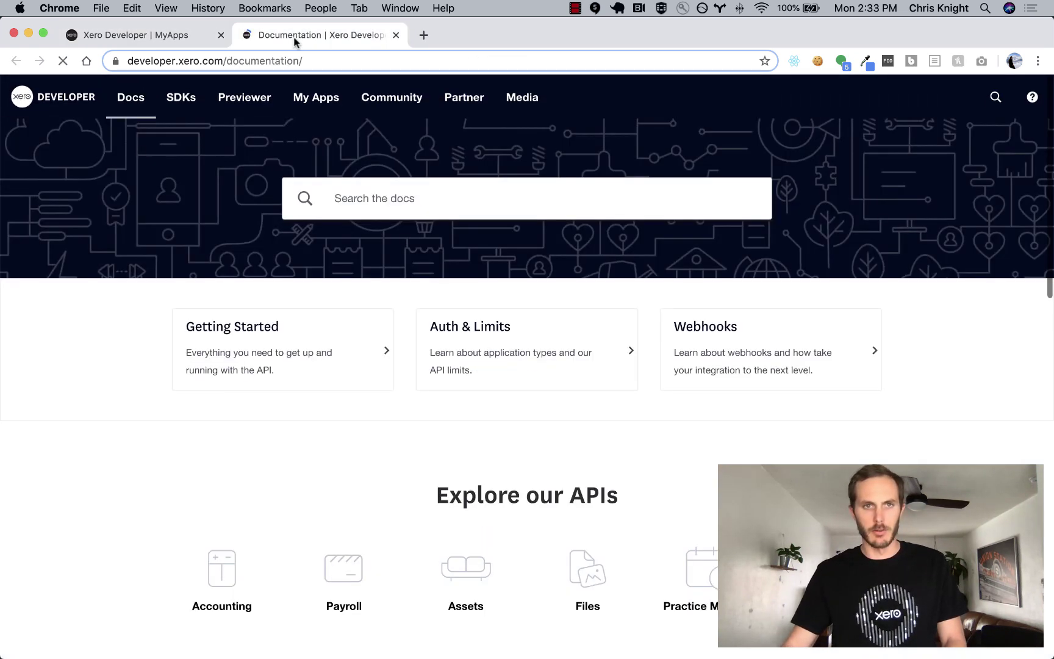
click(265, 381)
click(109, 164)
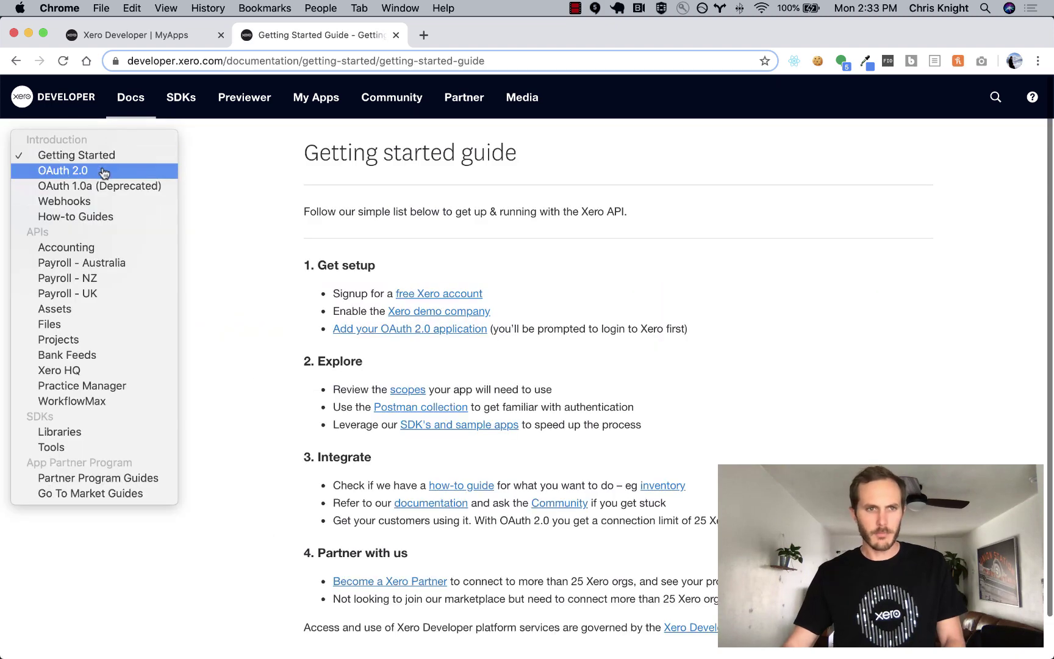
click(81, 173)
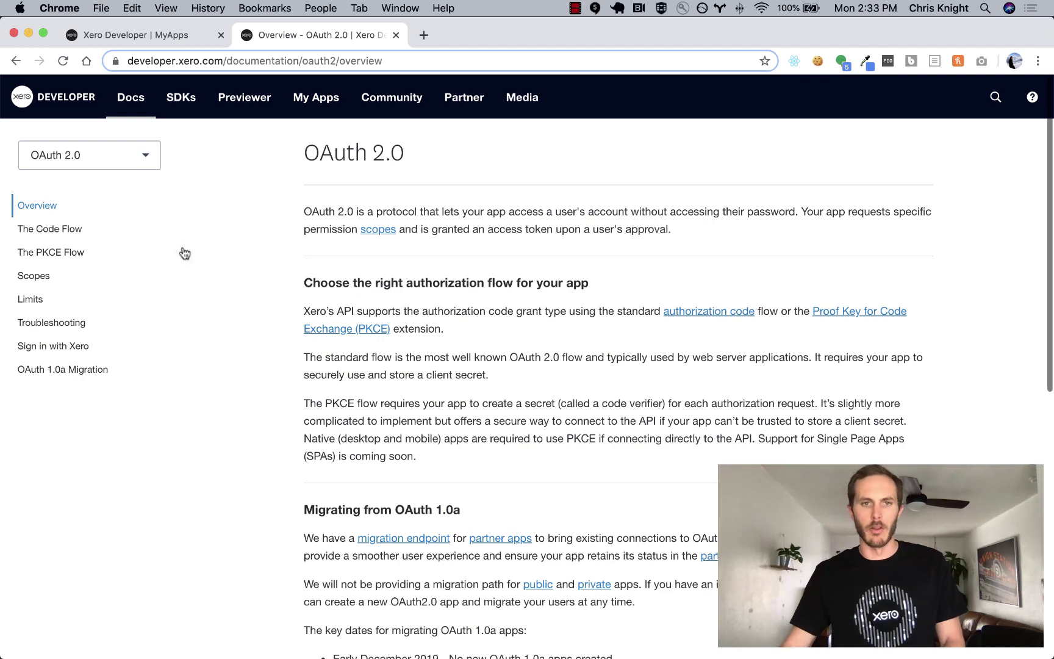
click(70, 233)
scroll(383, 332, down, 3)
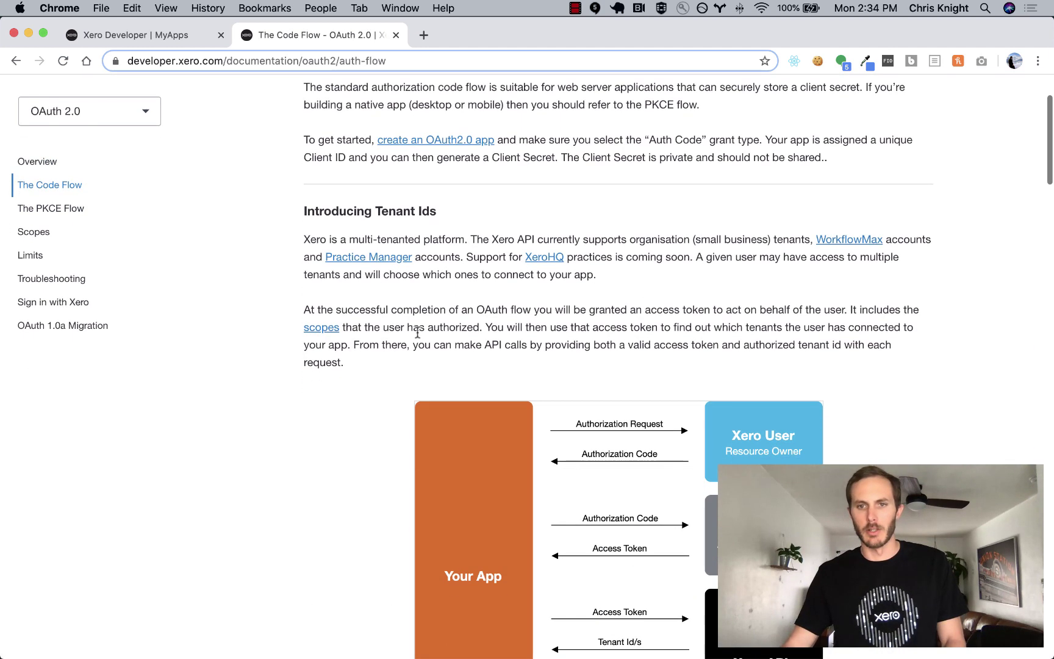
scroll(436, 332, down, 3)
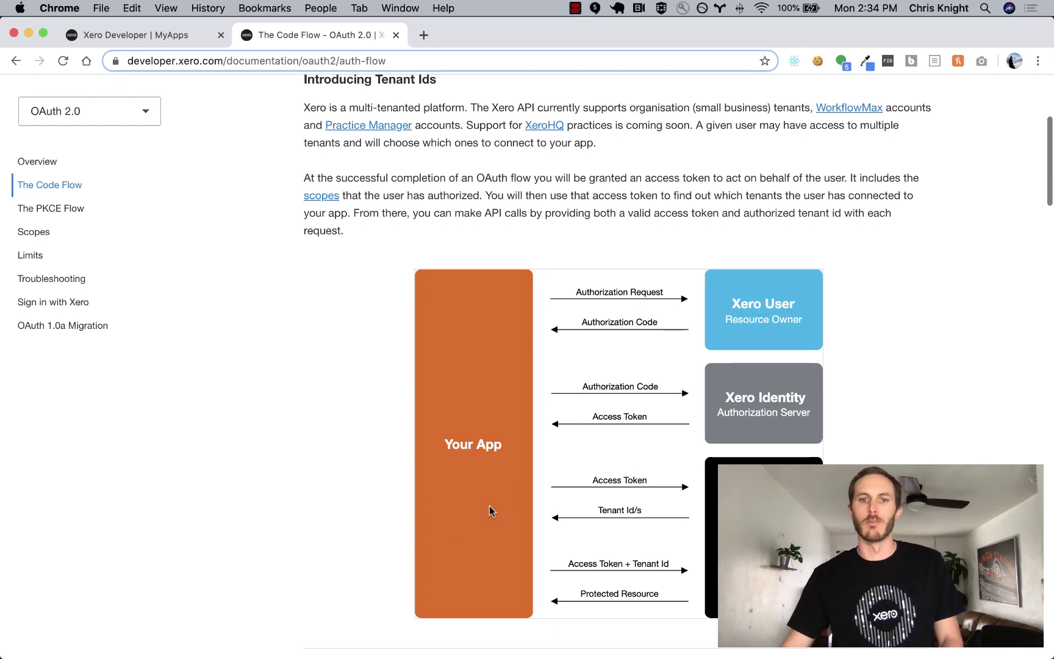
click(70, 233)
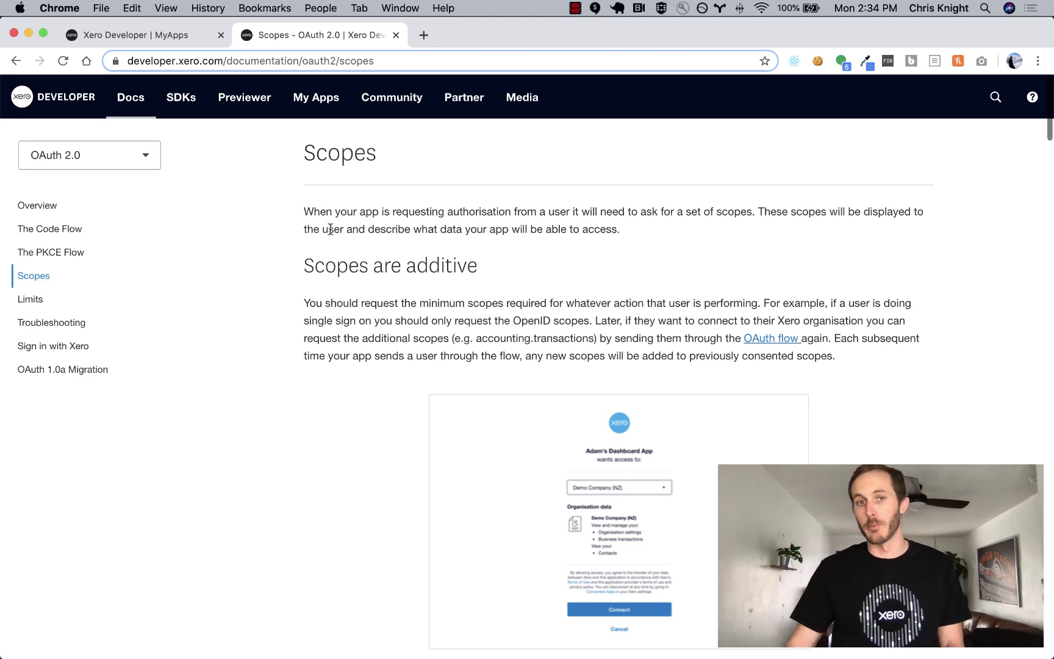
scroll(459, 262, down, 2)
scroll(459, 260, down, 3)
scroll(457, 265, down, 5)
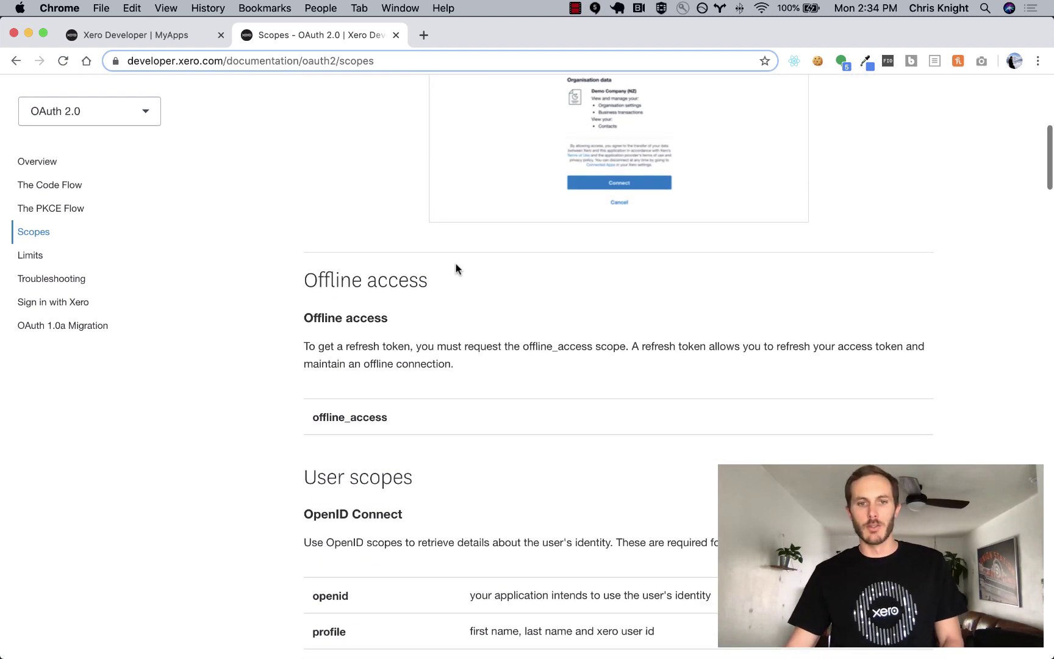
Copy offline_access from the Scopes docs into the scopes value
double_click(313, 318)
double_click(362, 418)
key(cmd+c)
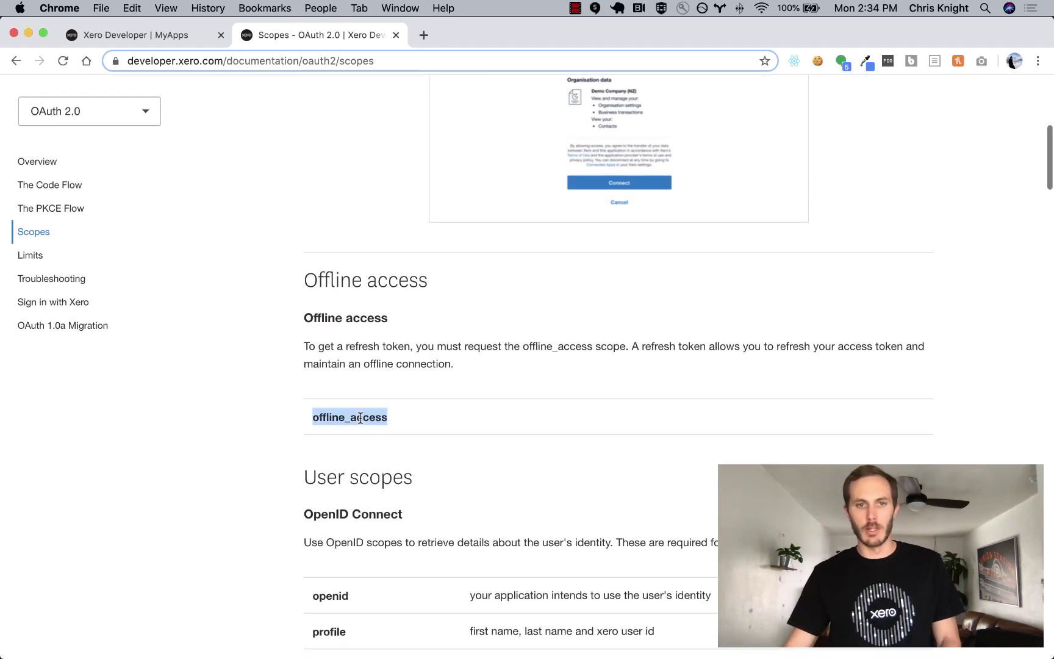
key(cmd+Tab)
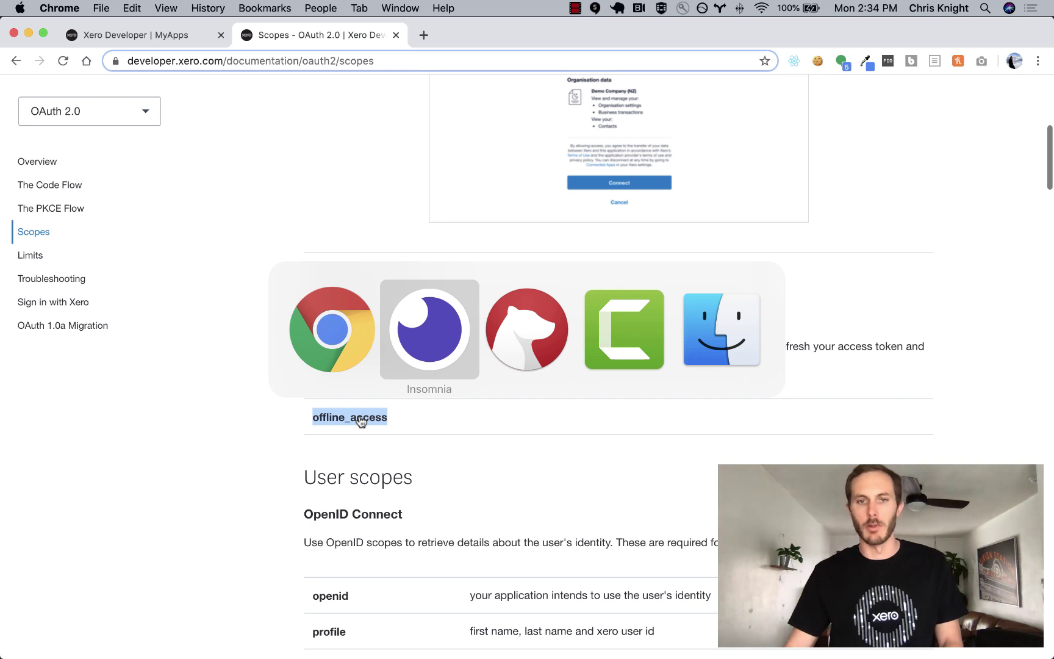
click(302, 192)
key(cmd+v)
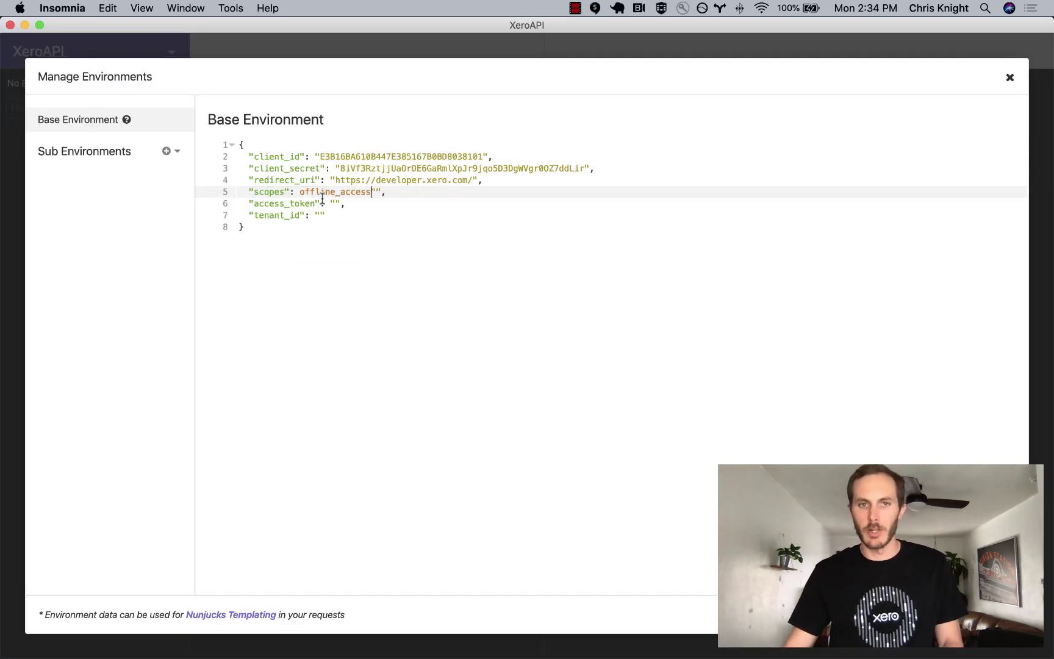
key(cmd+z)
key(Right)
key(cmd+v)
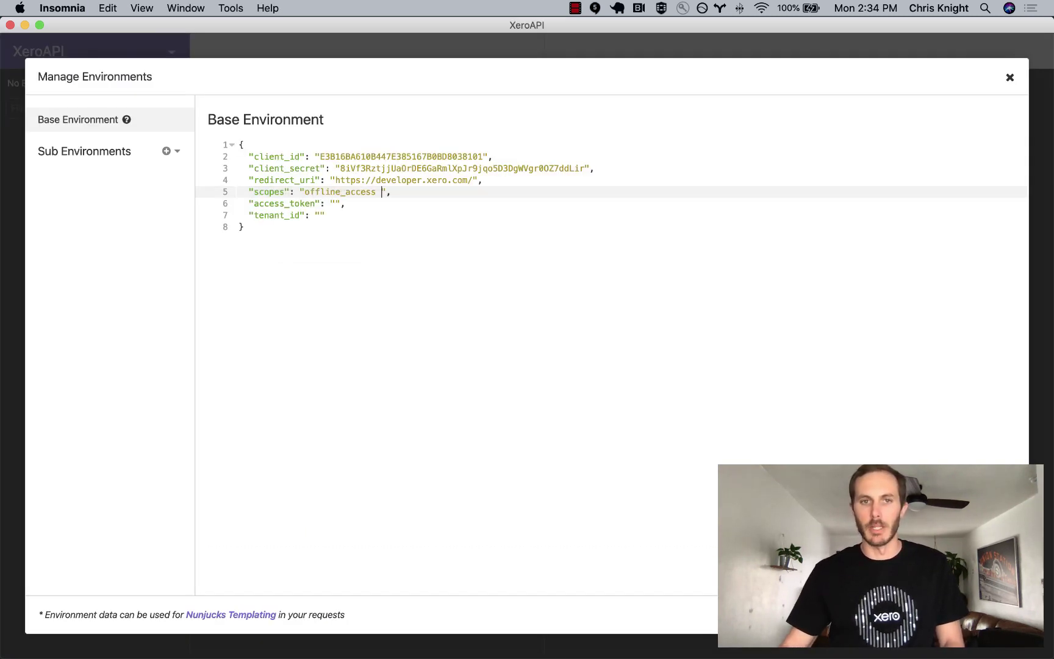
key(cmd+Tab)
scroll(412, 404, down, 2)
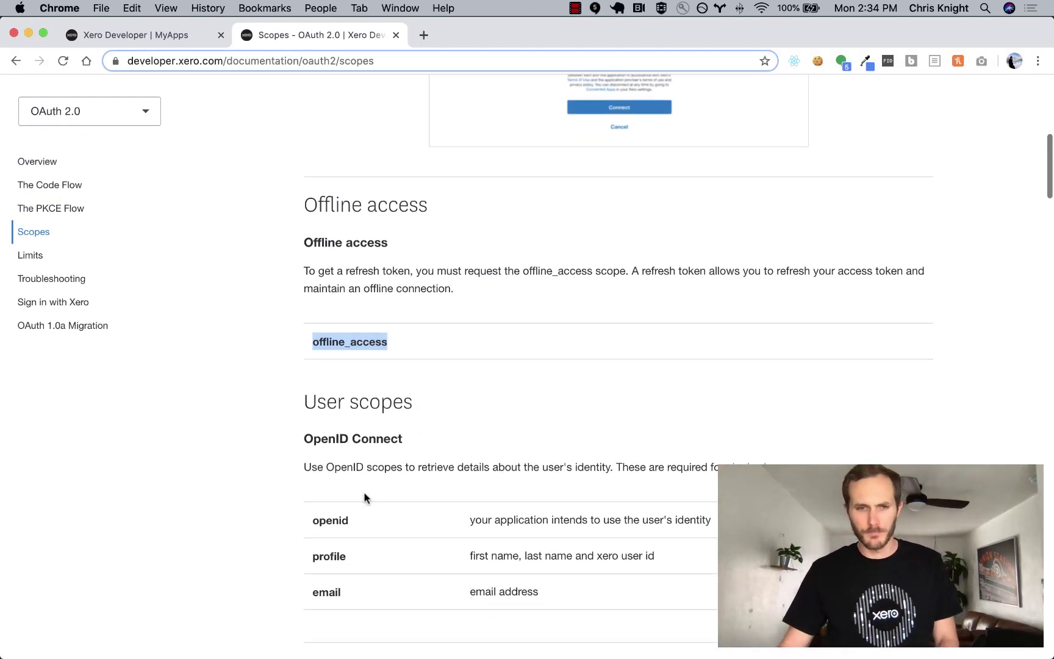
Add openid and accounting.transactions from the docs to the scopes value
double_click(344, 520)
key(super+Tab)
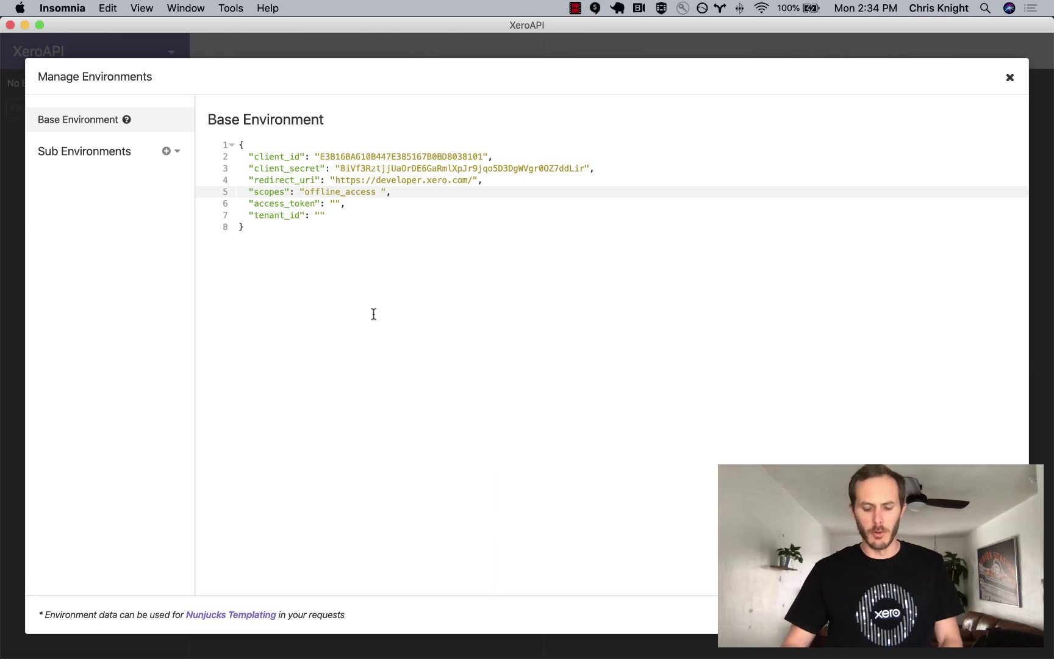
text(openid profile email)
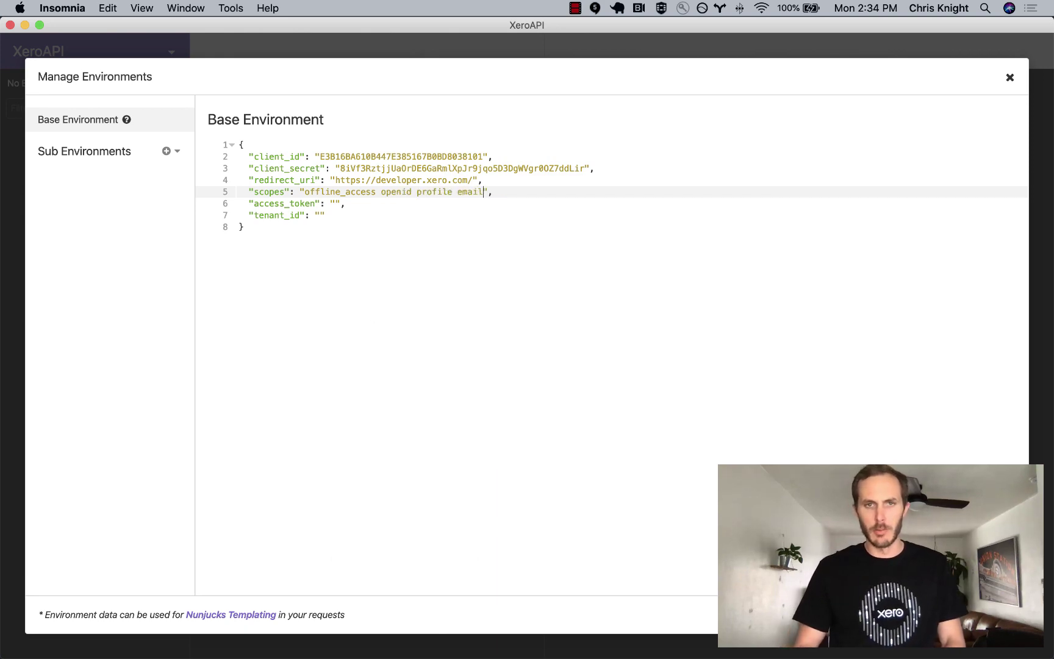
key(super+Tab)
scroll(362, 396, down, 2)
scroll(357, 417, down, 3)
scroll(378, 445, down, 1)
drag(438, 479, 307, 478)
scroll(301, 478, up, 1)
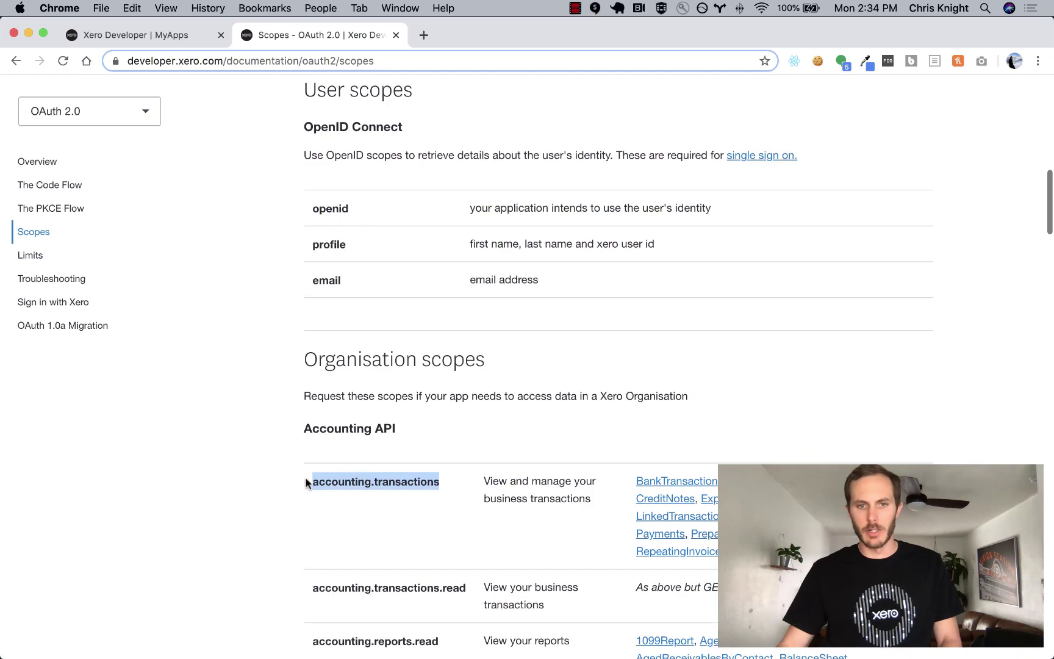
scroll(342, 485, down, 2)
scroll(382, 404, down, 1)
scroll(381, 436, down, 3)
scroll(380, 436, down, 10)
scroll(380, 436, down, 5)
scroll(380, 436, up, 5)
scroll(380, 435, up, 10)
scroll(380, 435, up, 2)
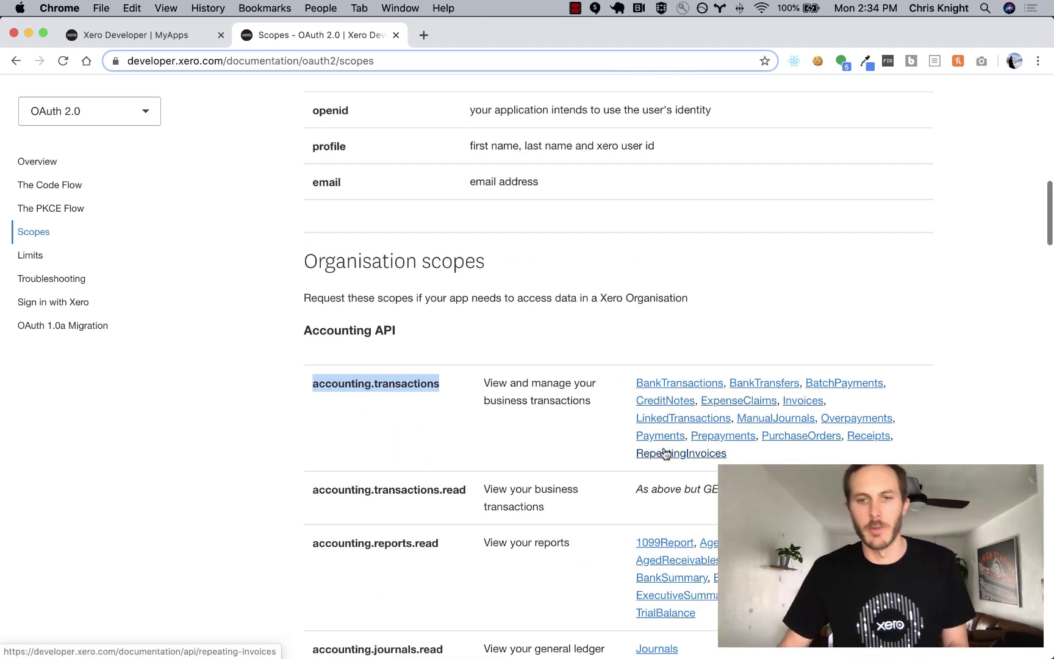
click(799, 410)
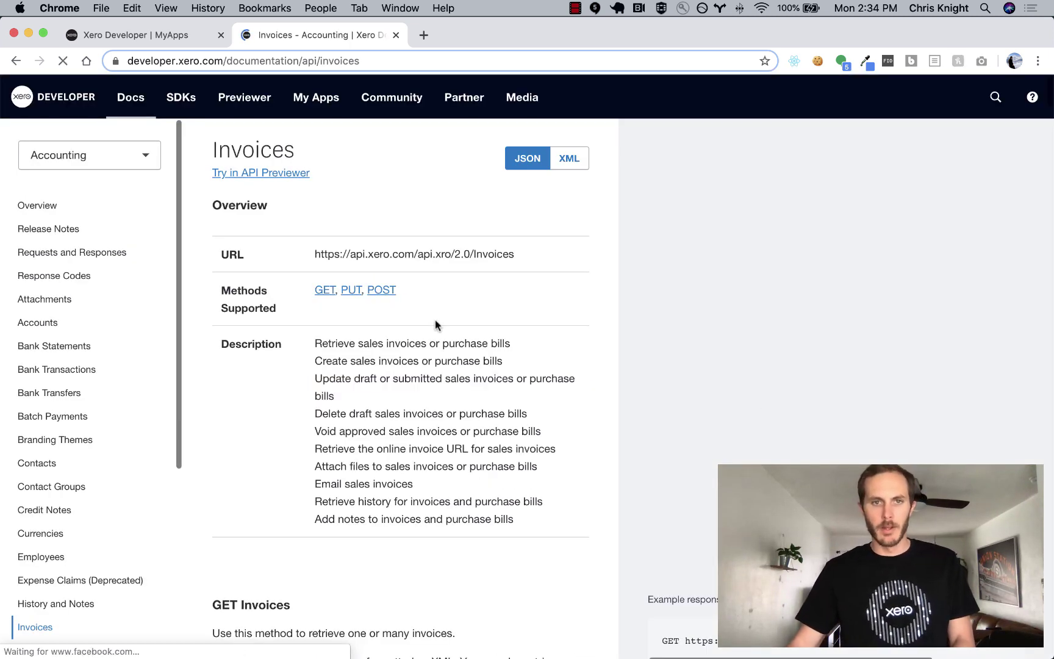
key(super+Tab)
text(accounting.transactions)
Check the empty access_token and tenant_id entries and close the environment manager
click(334, 203)
drag(252, 206, 302, 213)
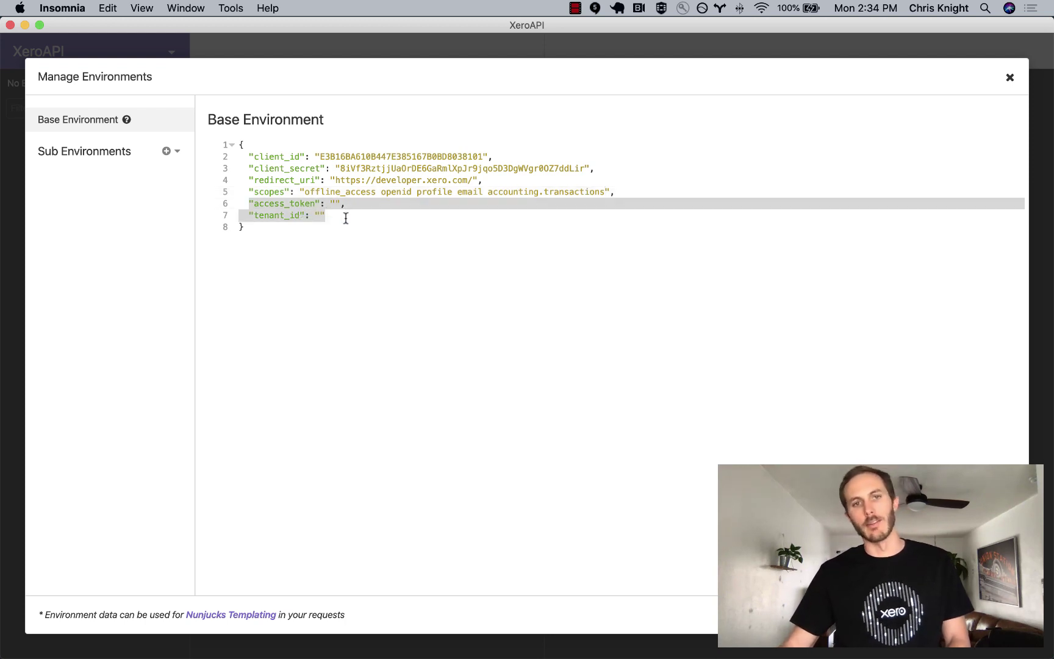
click(811, 425)
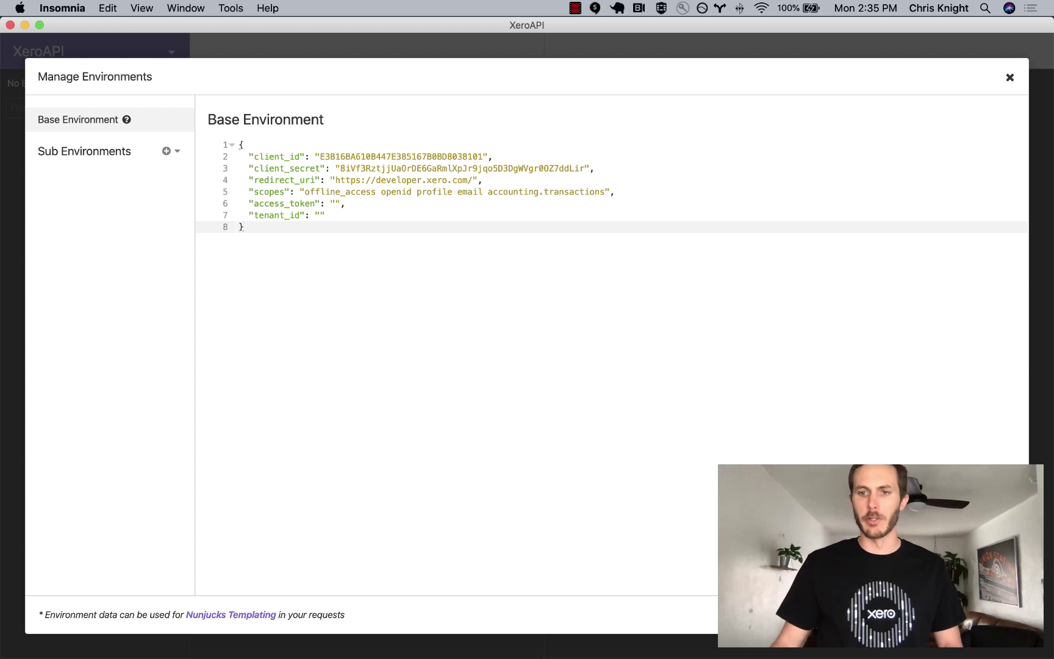
key(Escape)
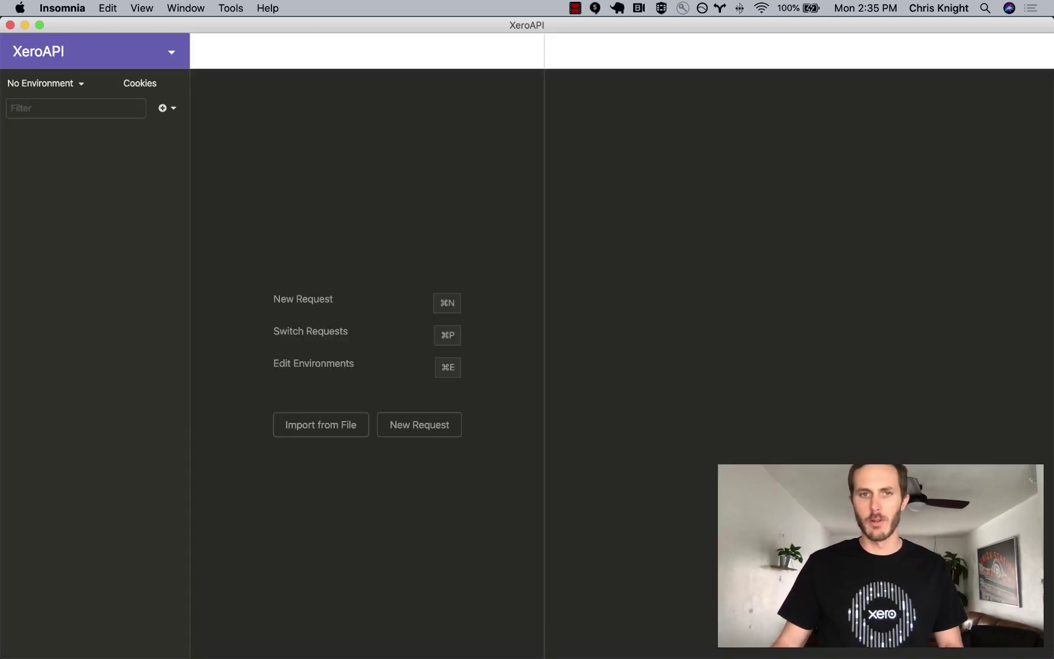
Add a GET request named 'Authorization' and show its authentication type list
click(173, 112)
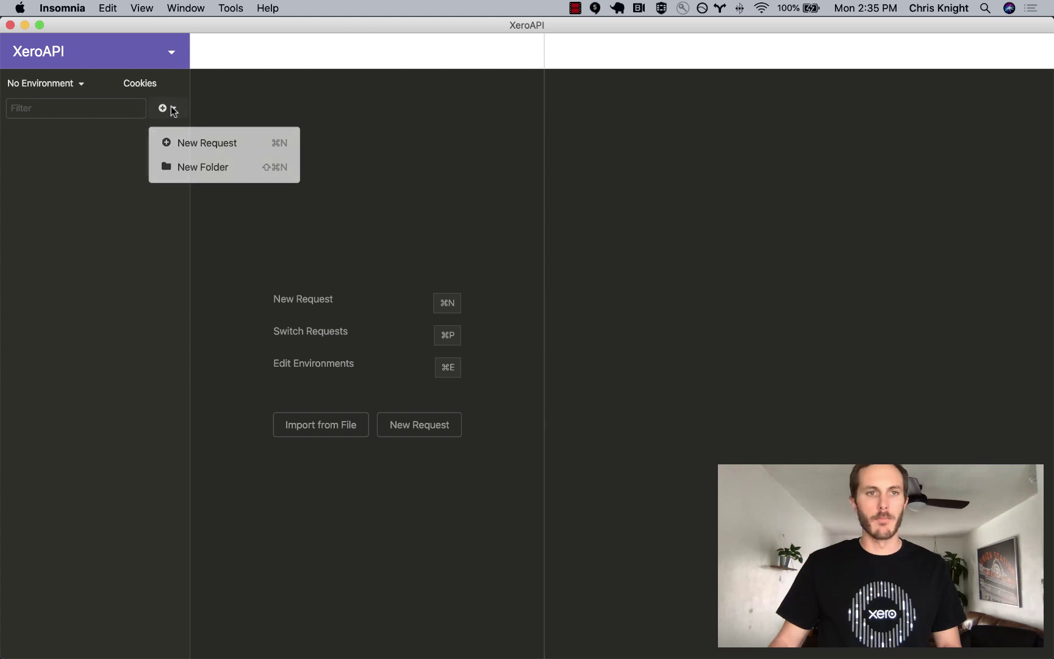
click(197, 144)
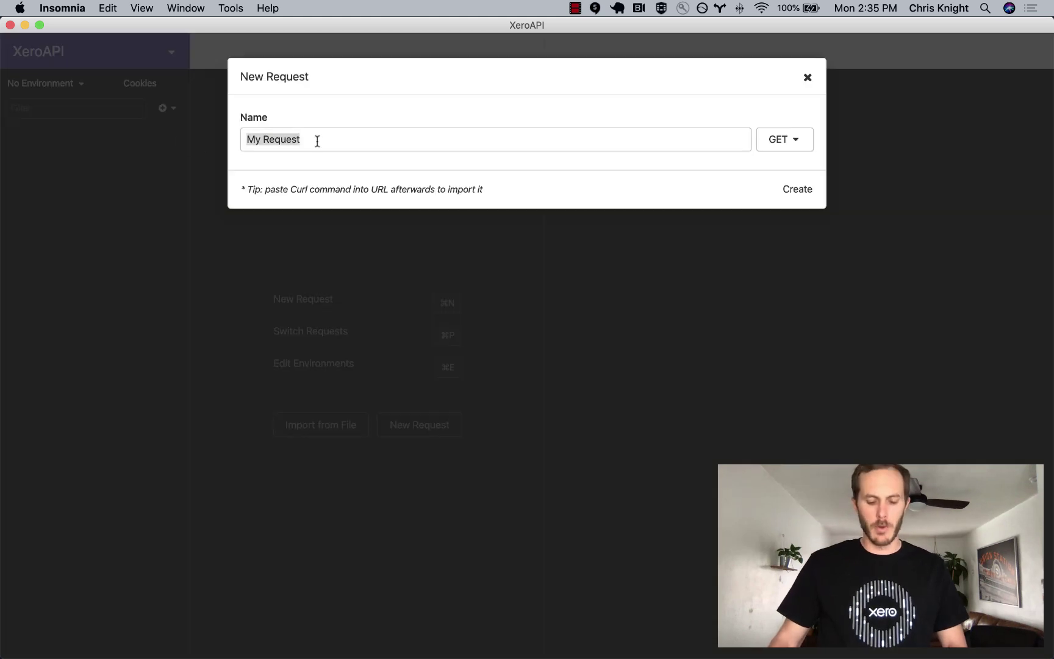
text(Authorization)
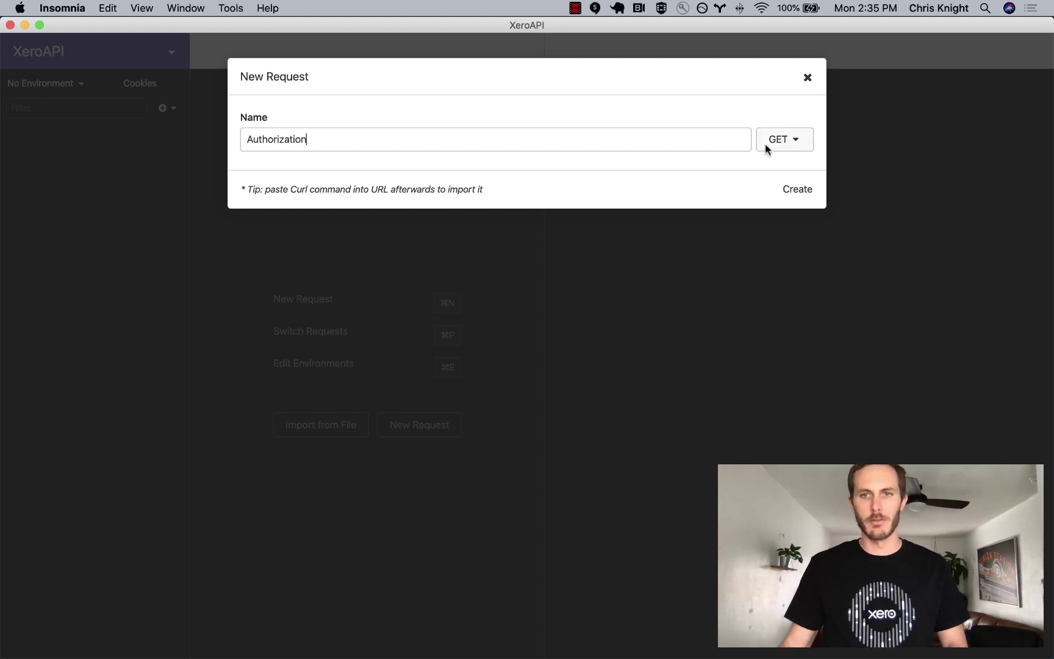
click(794, 191)
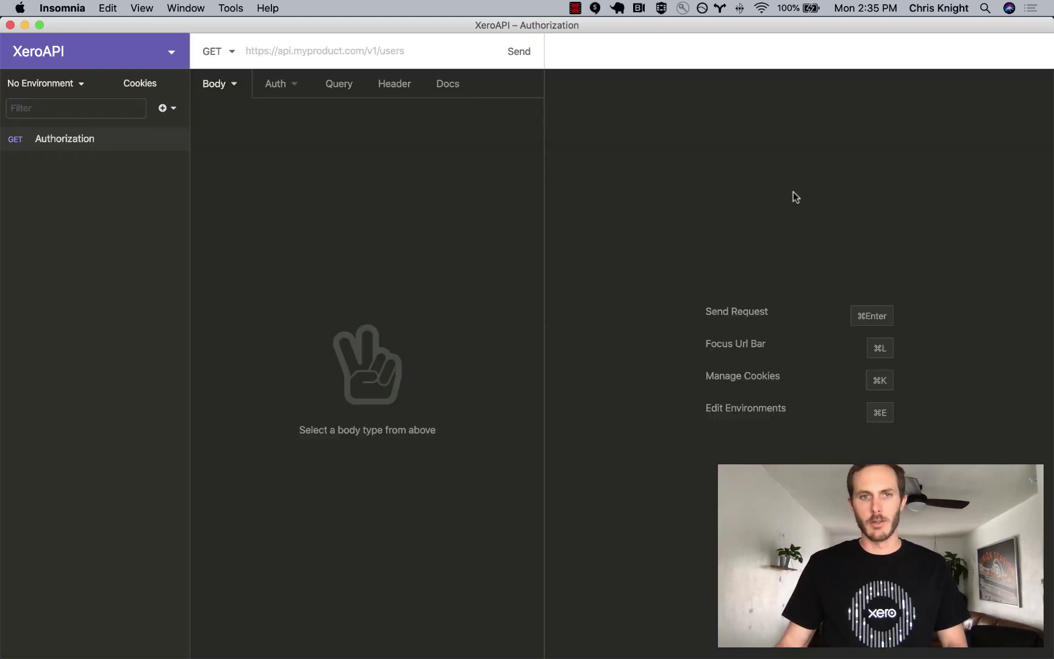
click(280, 89)
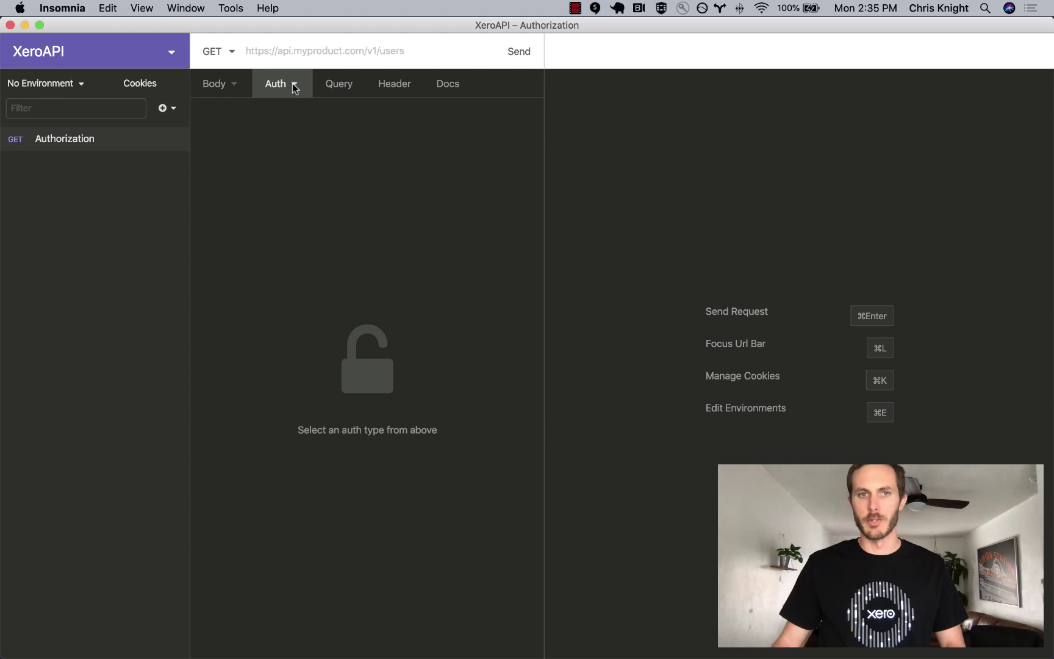
click(294, 85)
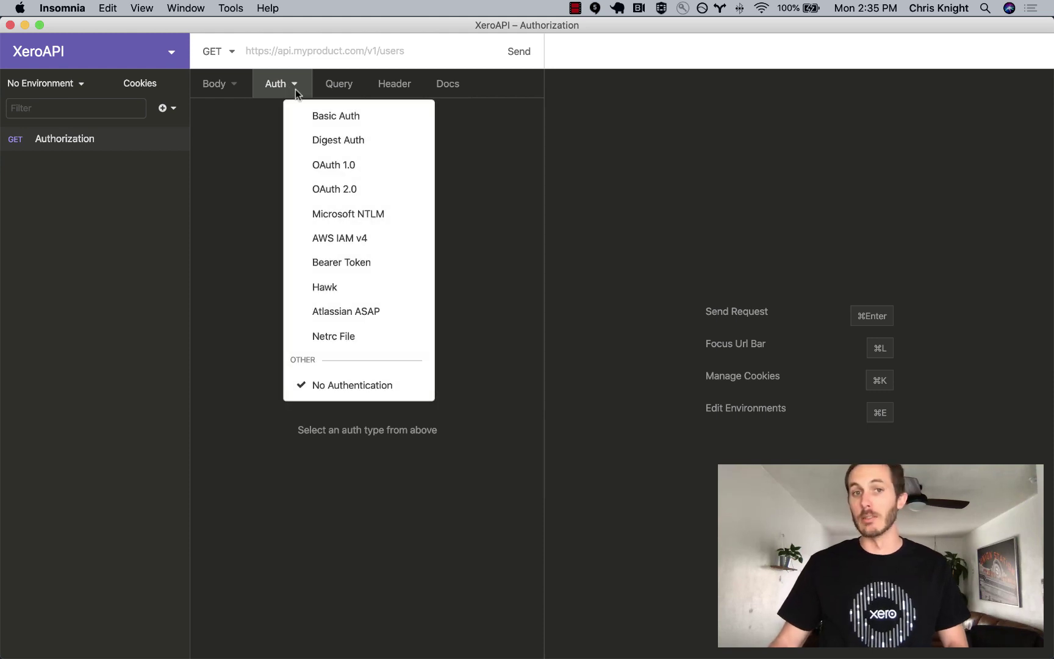
Set the Authorization request's auth type to OAuth 2.0
click(333, 193)
click(332, 189)
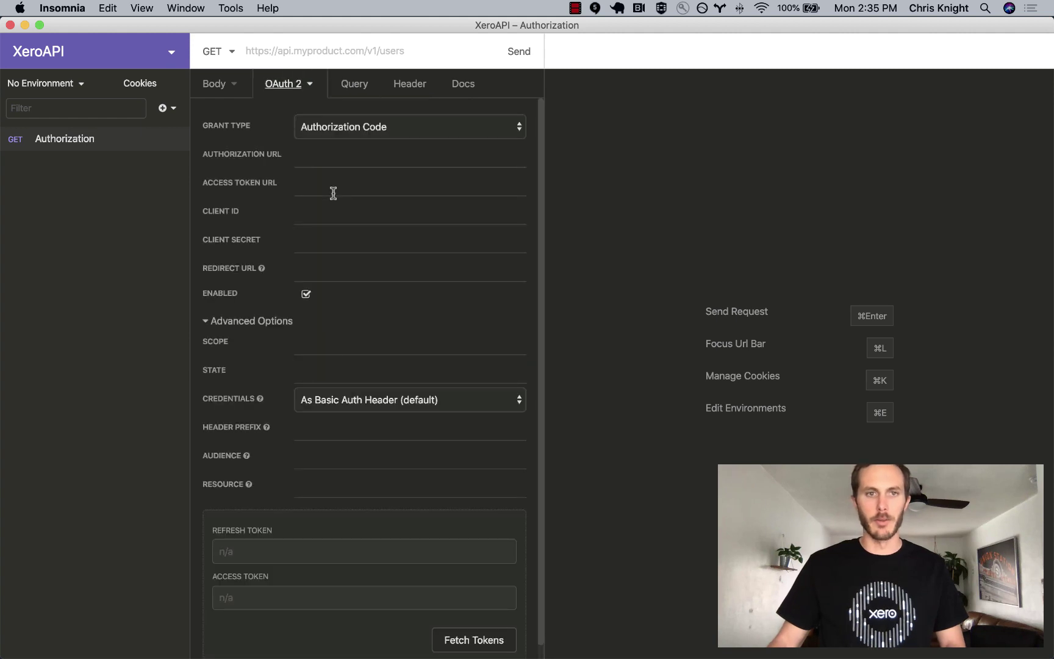
click(333, 155)
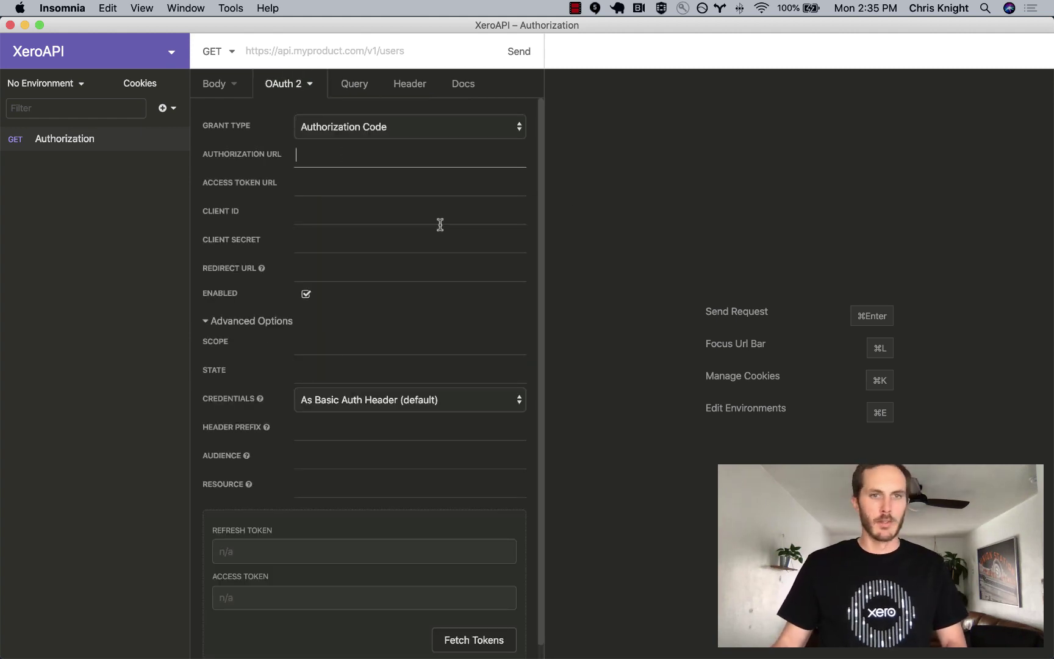
Copy Xero's login.xero.com authorize URL from the Code Flow docs into Authorization URL
key(super+Tab)
click(452, 310)
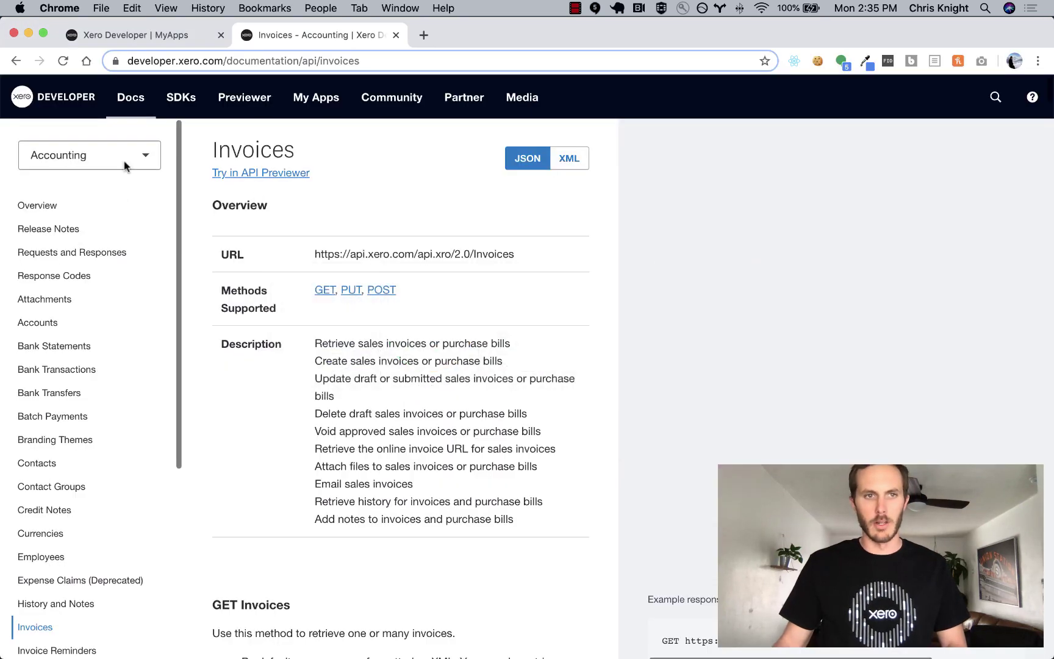
click(84, 158)
key(Up)
key(Up)
key(Up)
key(Up)
key(Return)
click(50, 230)
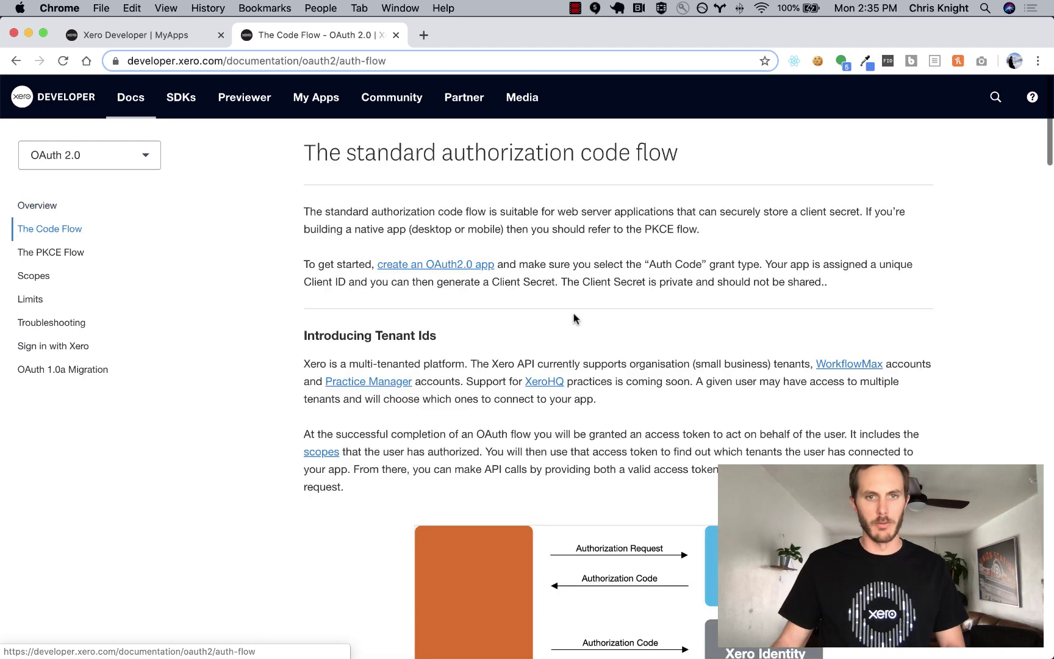
scroll(532, 404, down, 1)
scroll(524, 409, down, 5)
scroll(524, 409, down, 5)
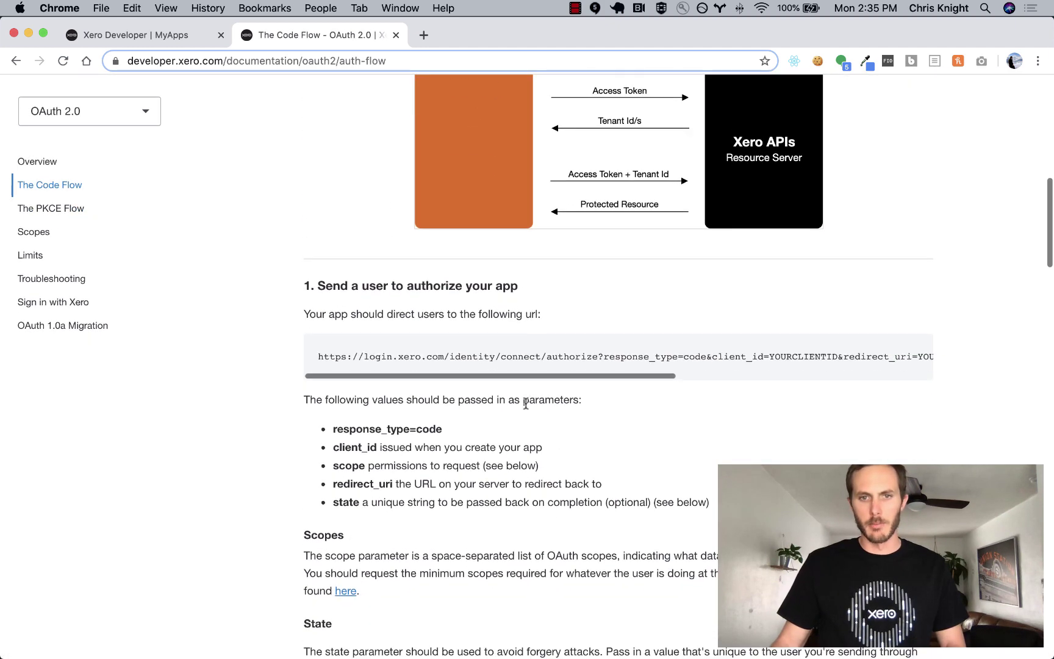
drag(599, 358, 293, 364)
key(super+c)
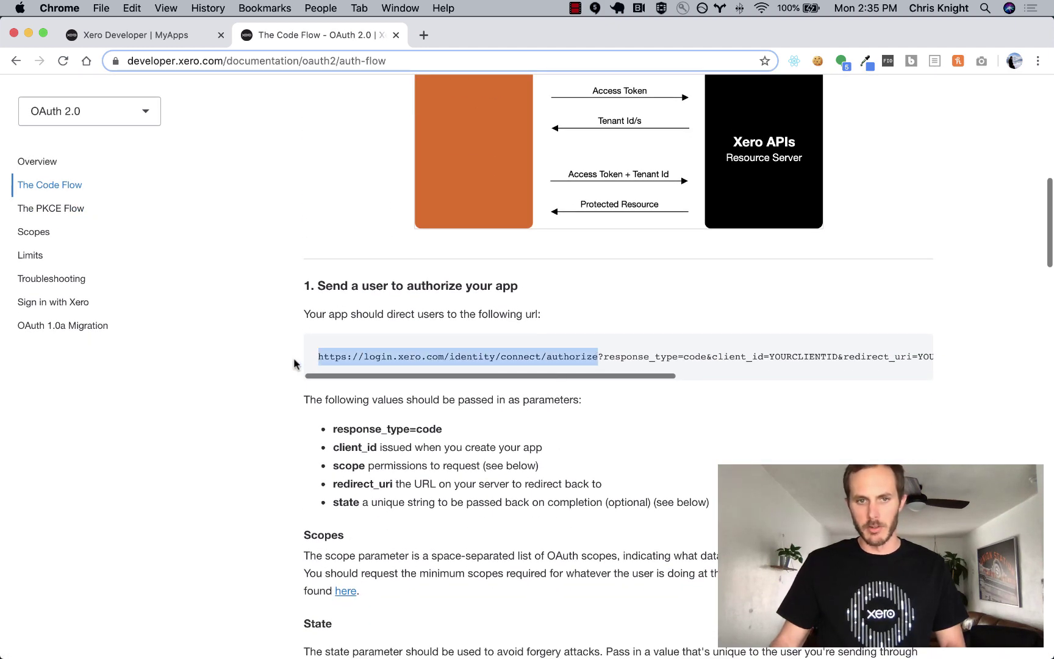
key(super+Tab)
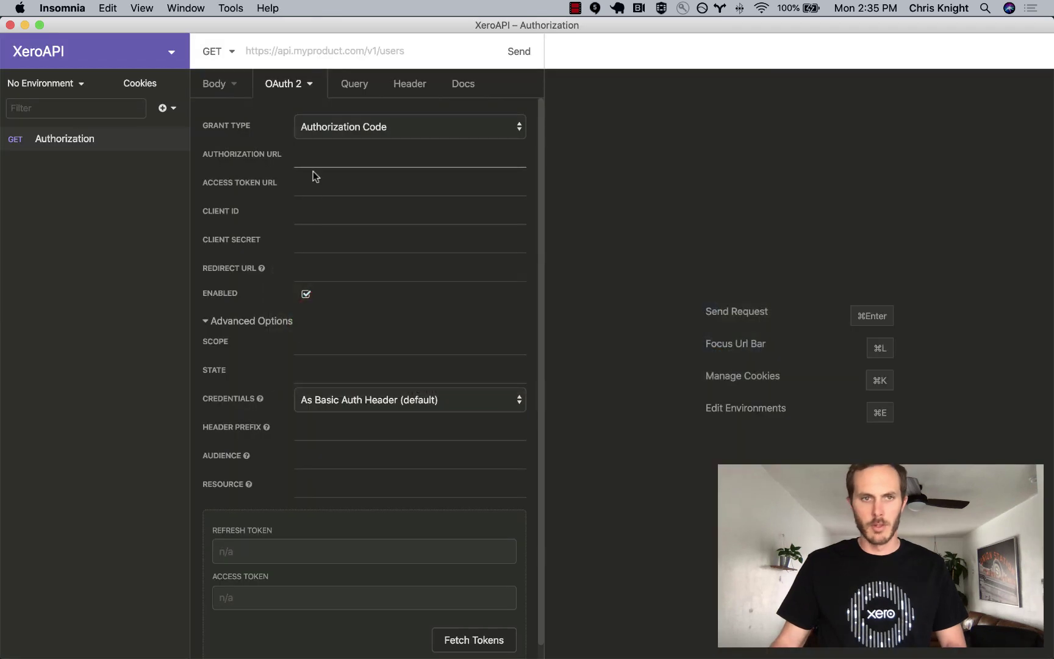
click(316, 167)
key(super+v)
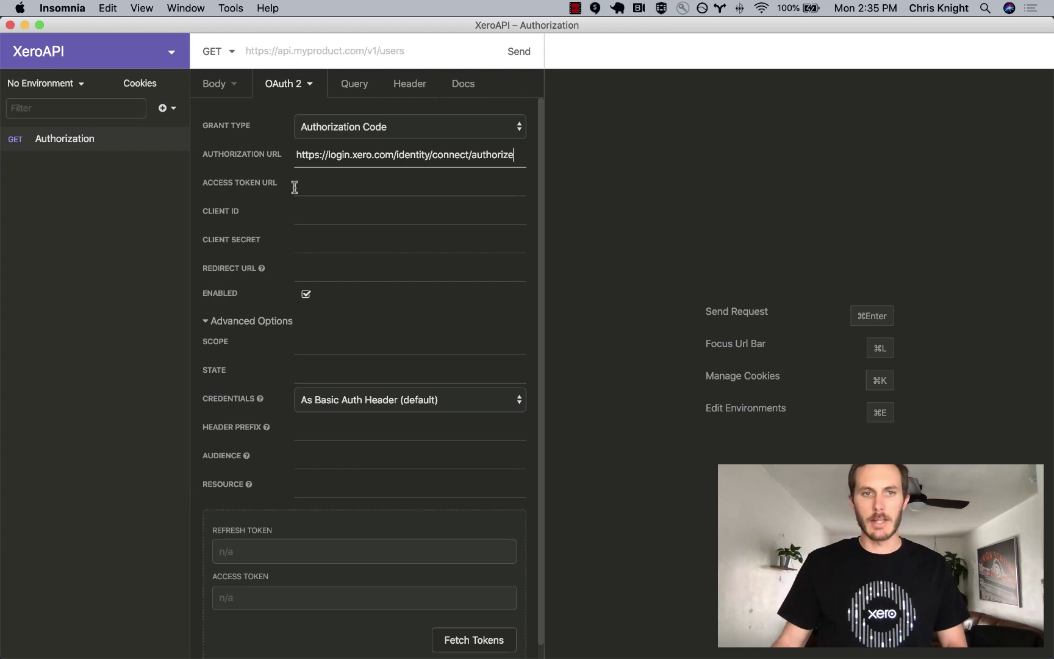
Paste the identity.xero.com token endpoint into Access Token URL
key(super+Tab)
scroll(415, 407, down, 3)
scroll(415, 407, down, 2)
scroll(416, 412, down, 4)
scroll(416, 412, down, 5)
drag(544, 434, 305, 432)
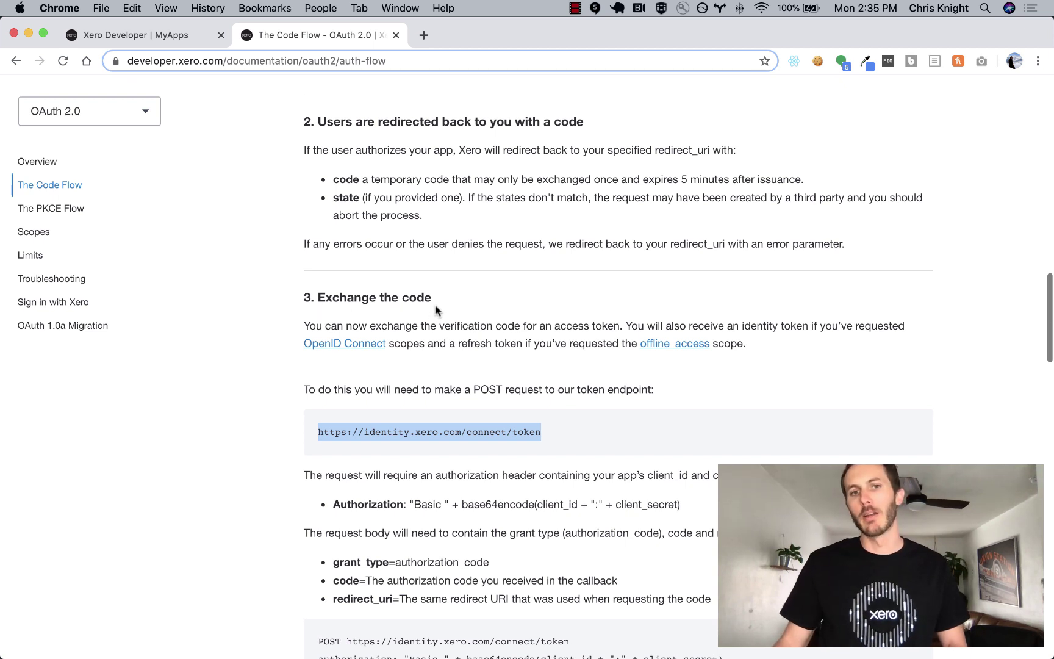
key(super+Tab)
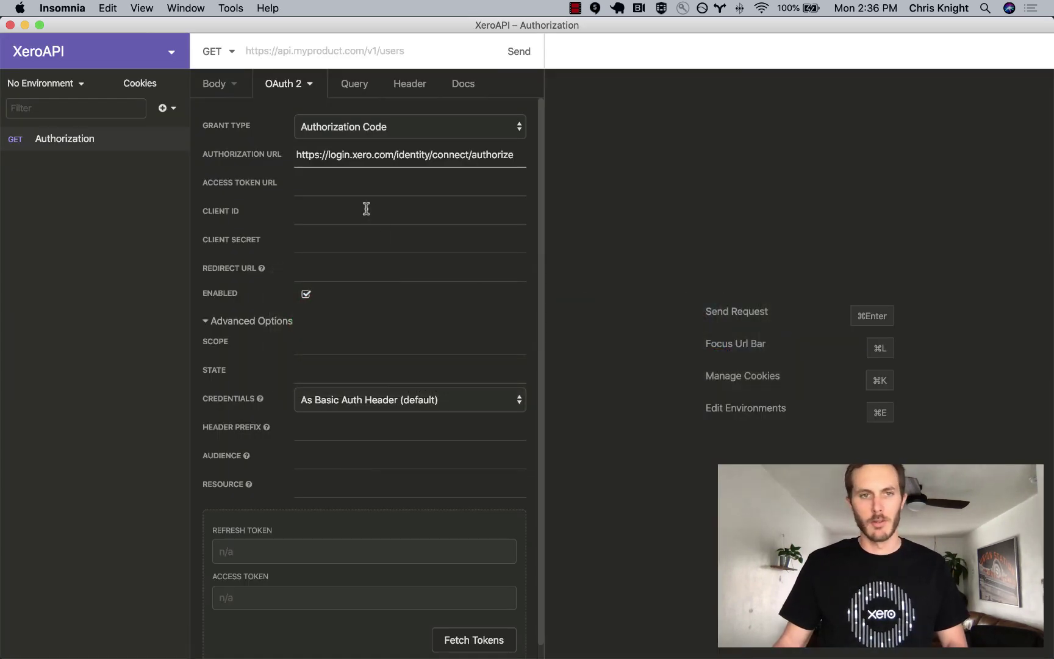
click(354, 183)
key(super+v)
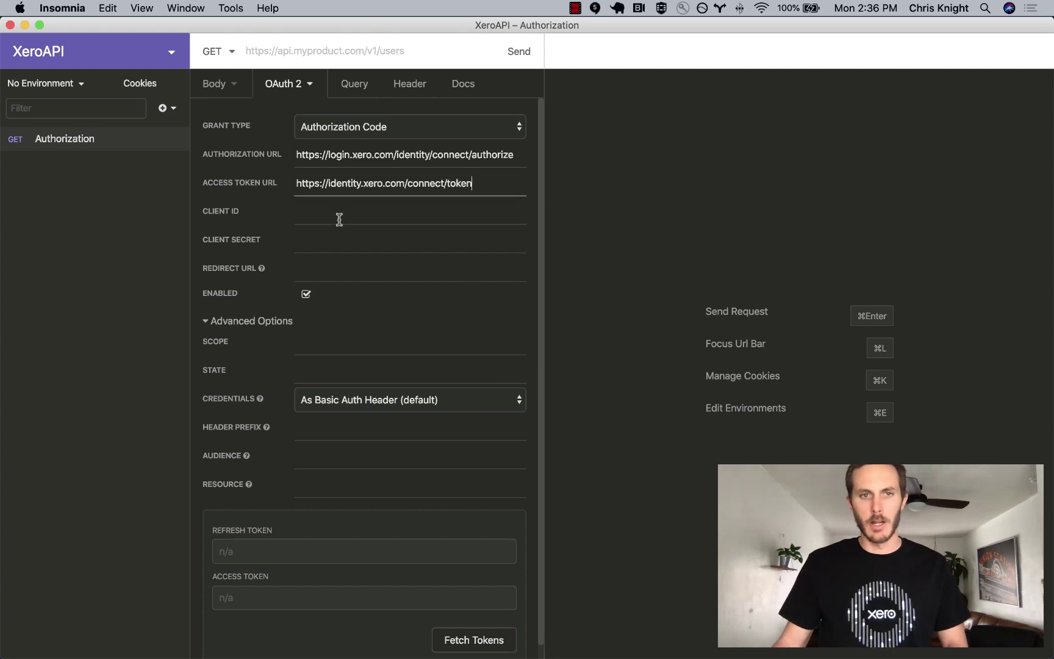
Set Client ID, Client Secret, Redirect URL and Scope to the client_id, client_secret, redirect_uri and scopes variables
click(340, 219)
text(client_)
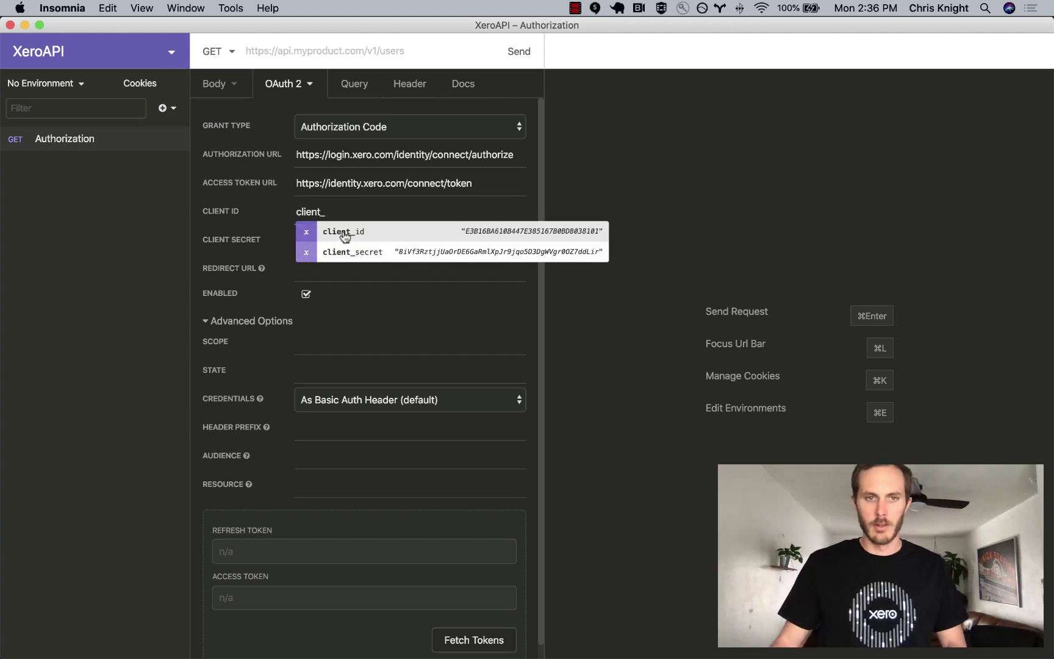
click(342, 233)
text(v)
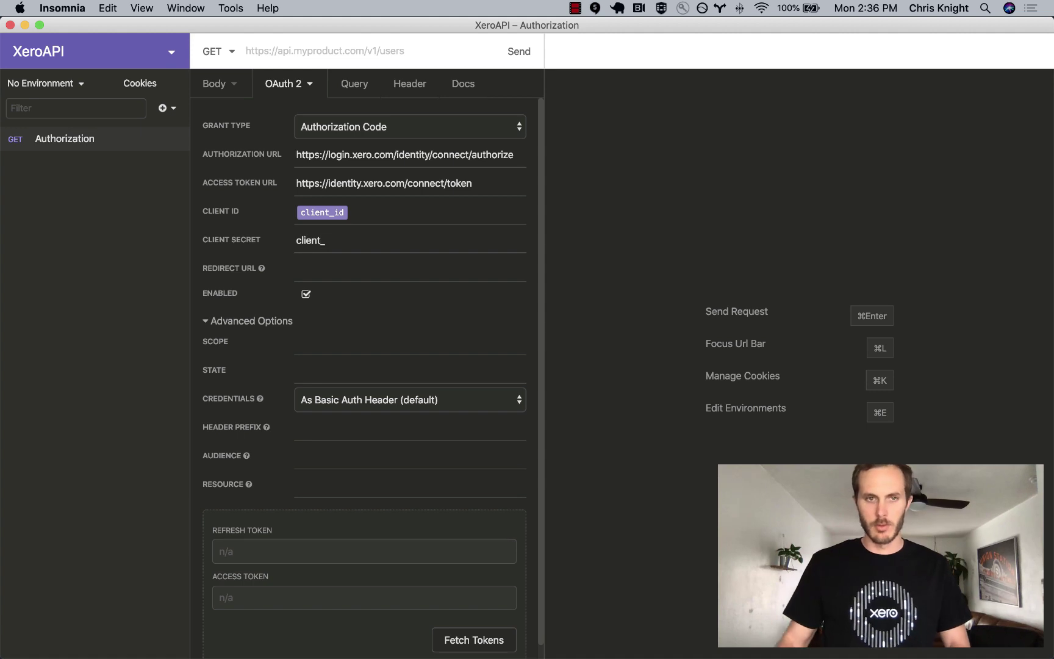
click(346, 280)
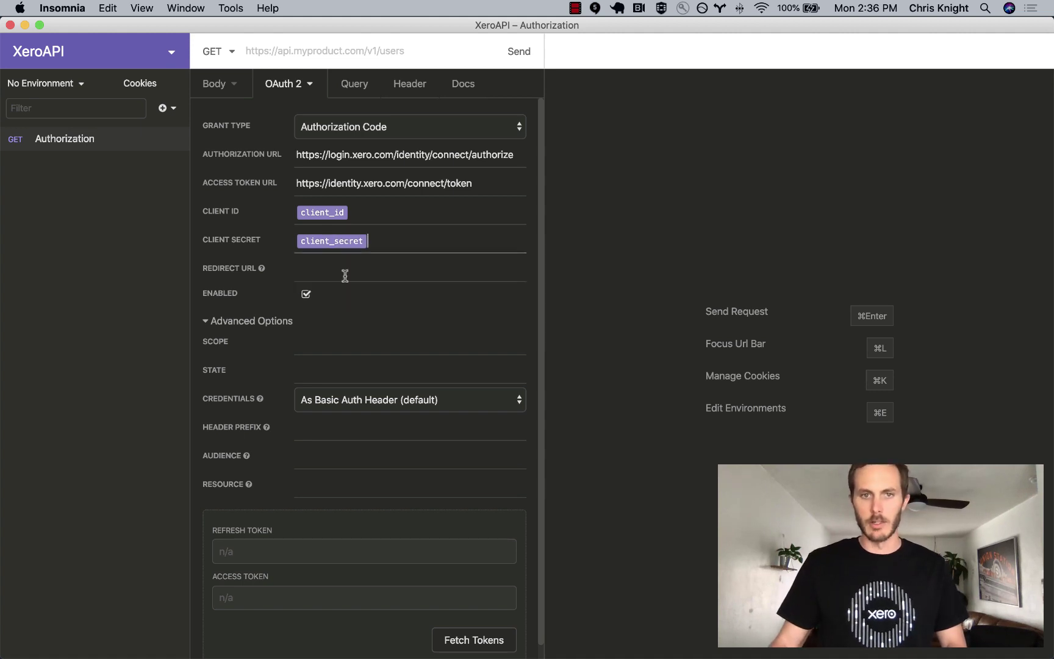
click(345, 277)
text(redir)
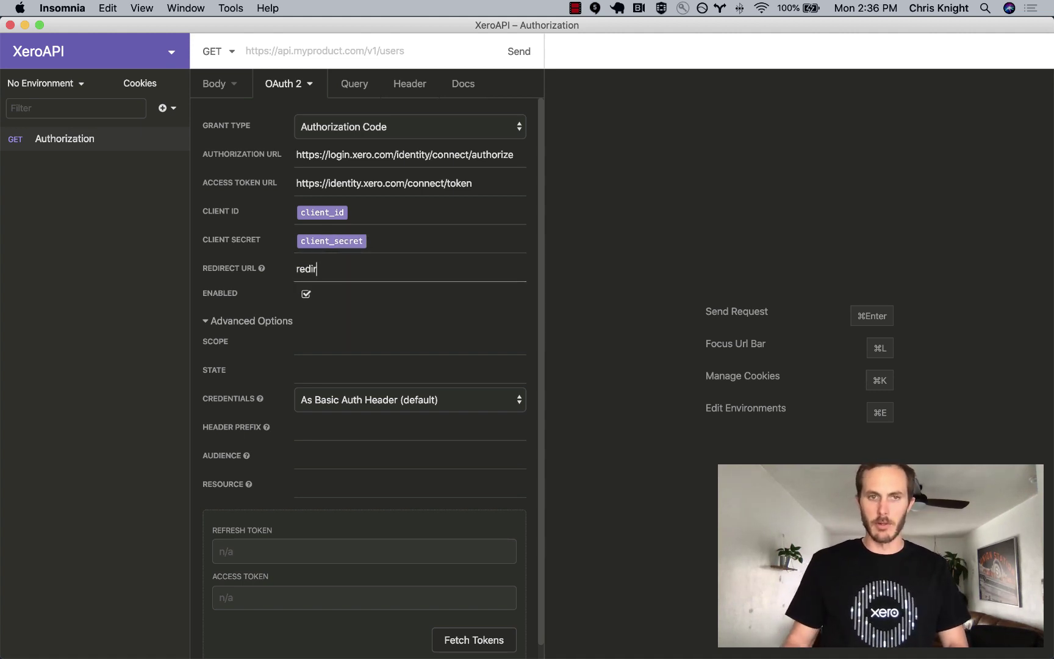
click(353, 288)
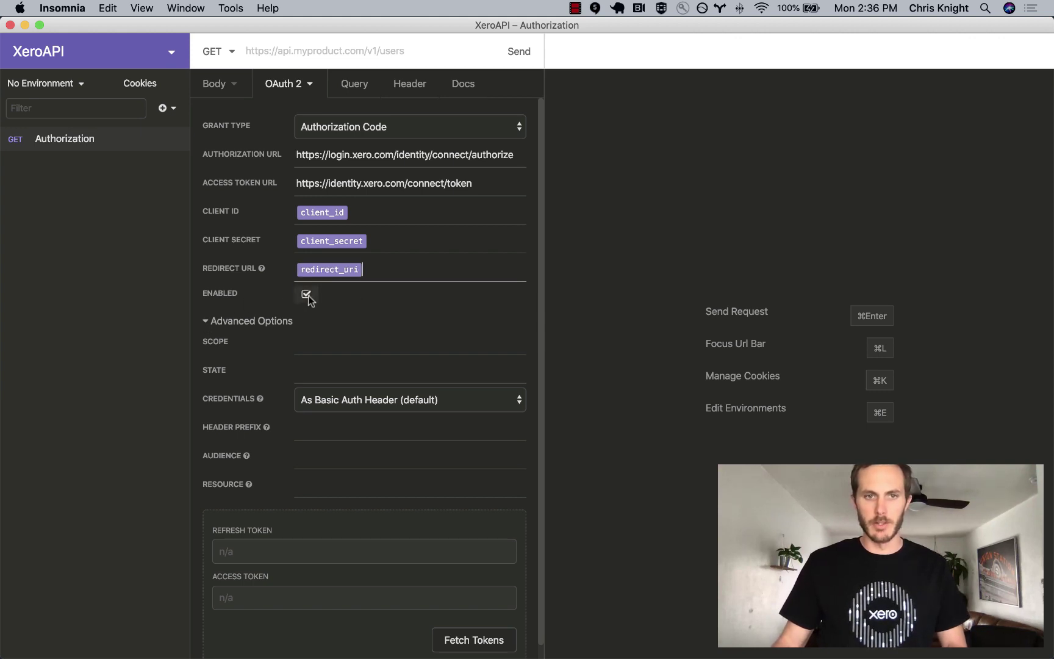
click(208, 321)
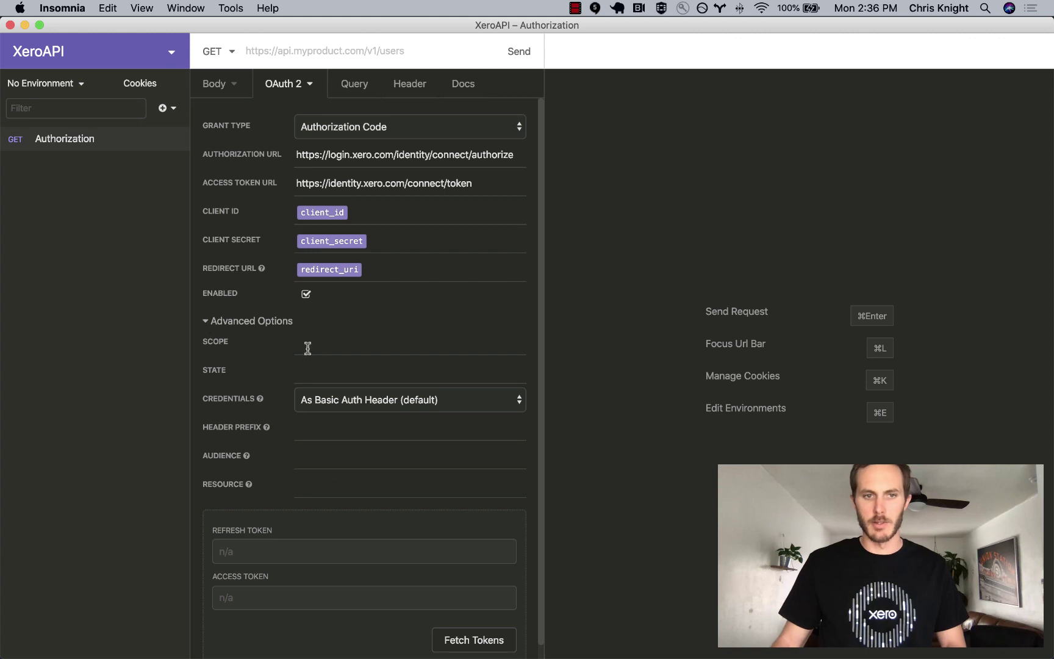
click(317, 348)
text(scope)
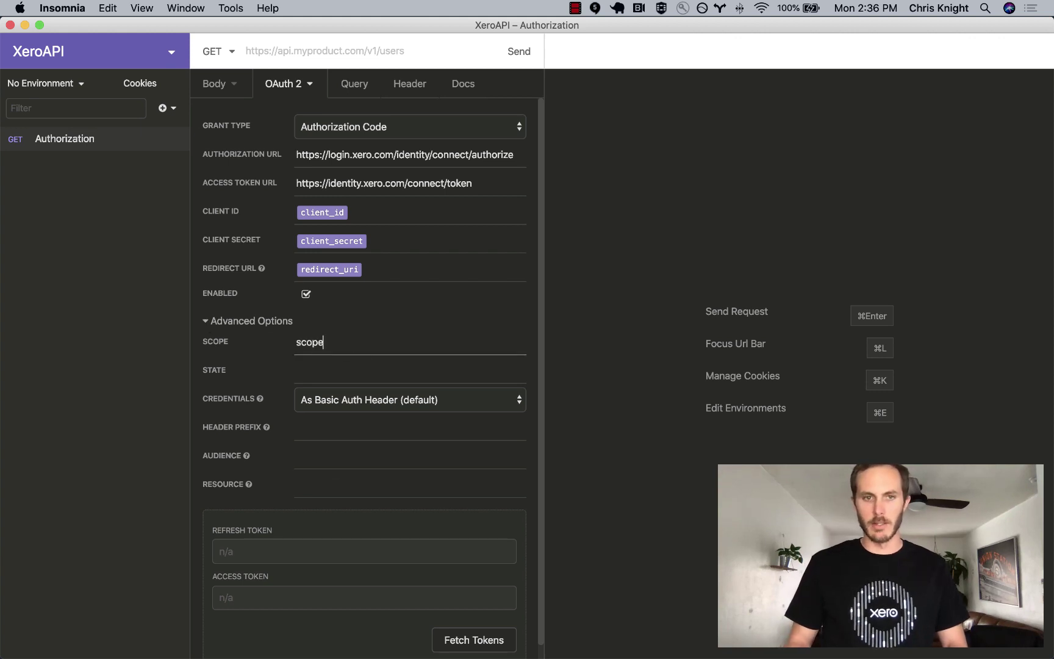
click(321, 363)
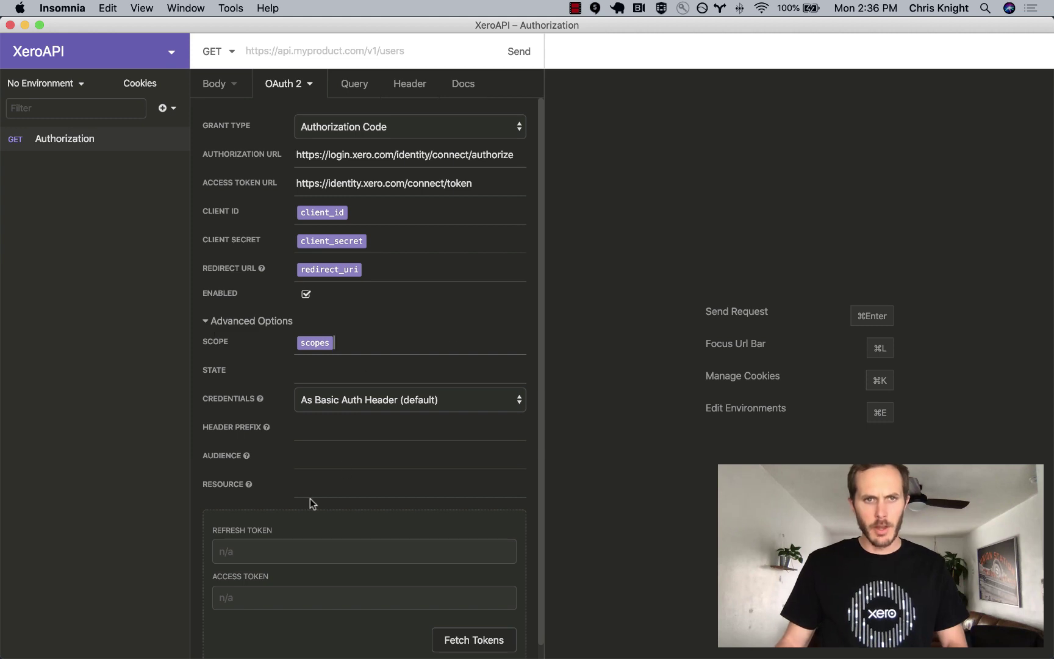
Fetch OAuth tokens by granting the Xero app access to Demo Company (US)
click(484, 642)
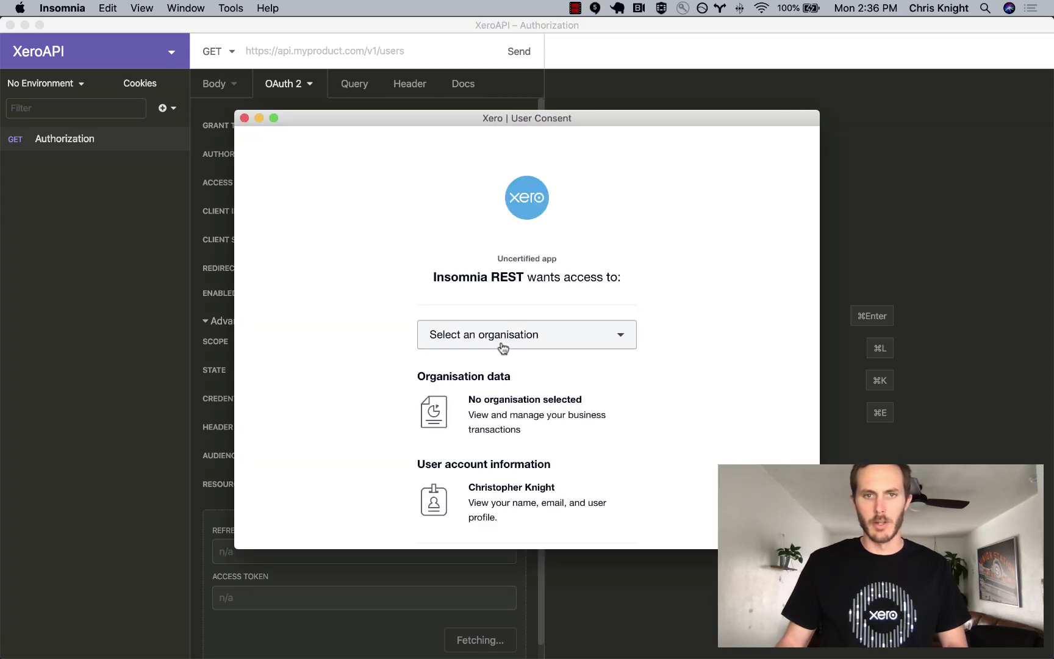
scroll(485, 232, down, 3)
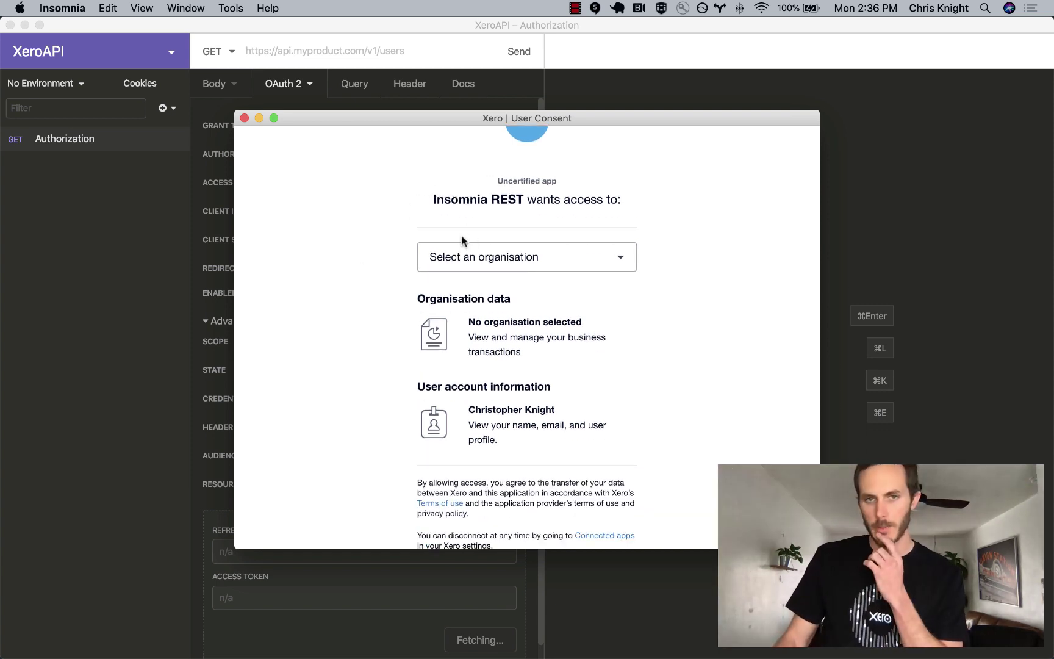
scroll(460, 243, up, 2)
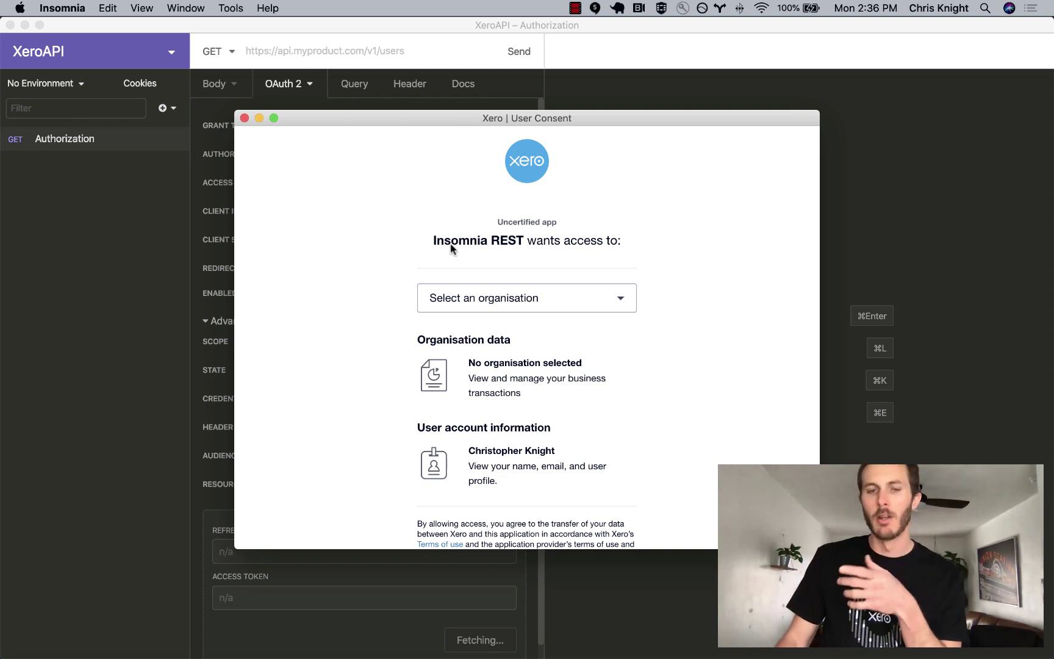
scroll(450, 251, down, 2)
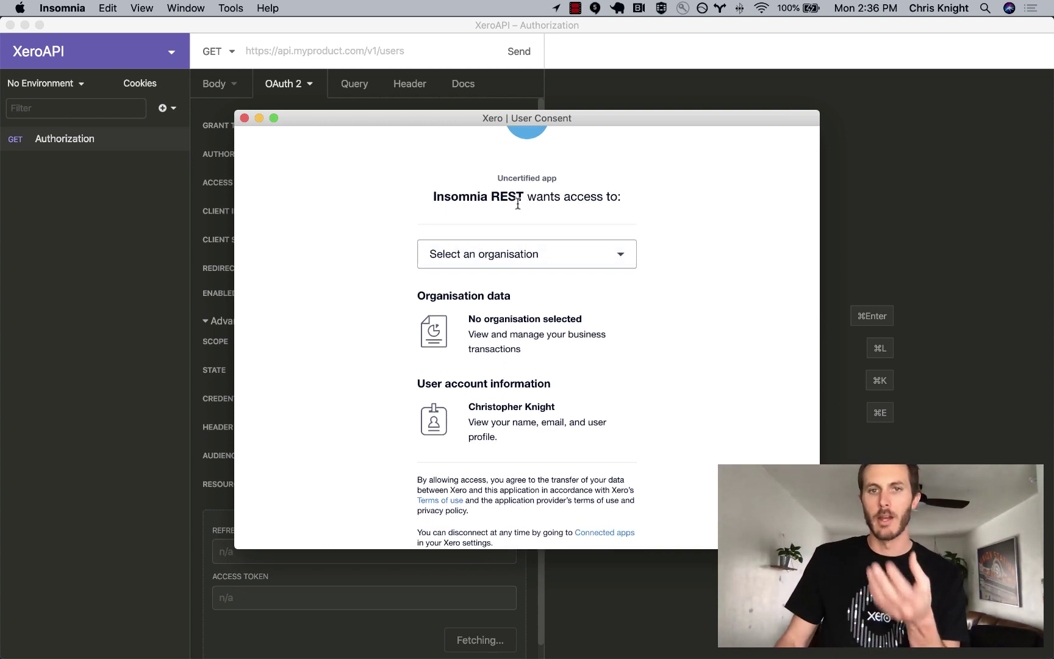
scroll(529, 255, down, 2)
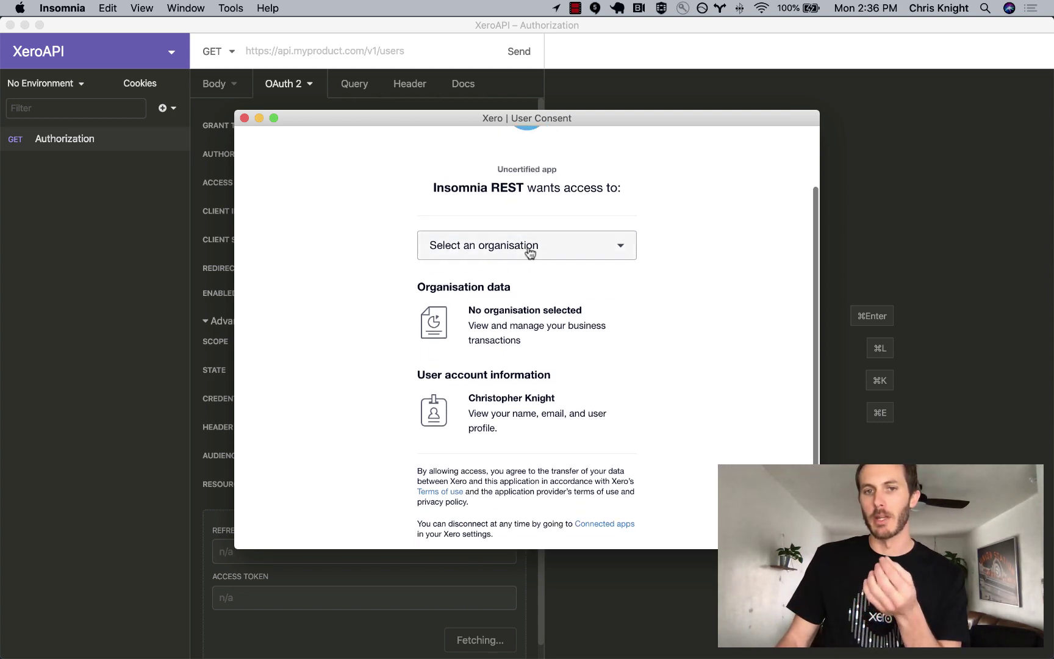
click(530, 250)
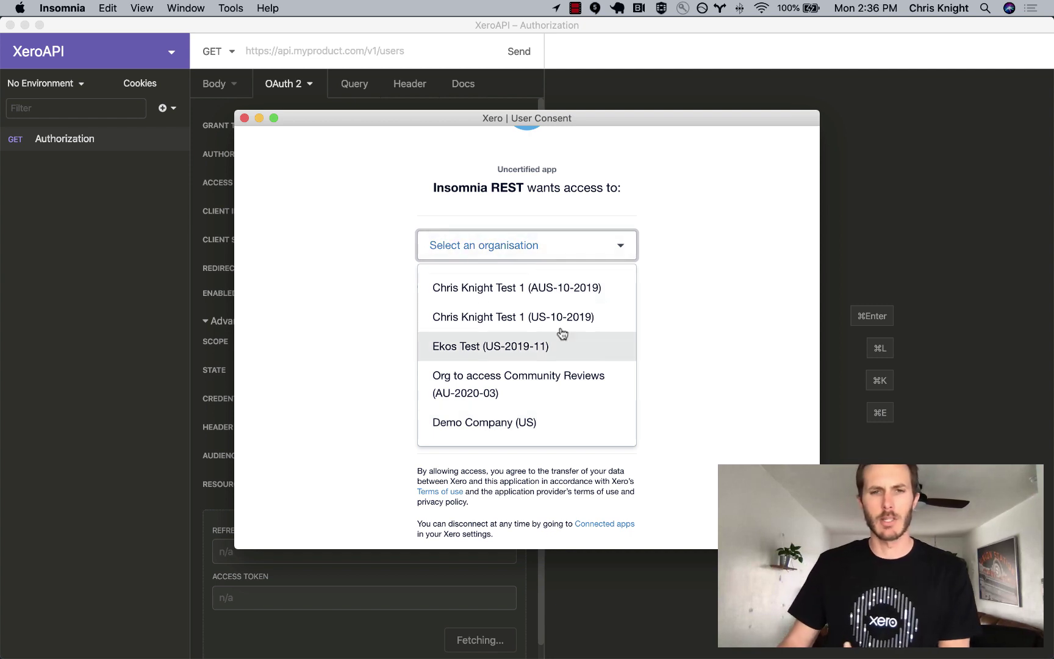
click(506, 425)
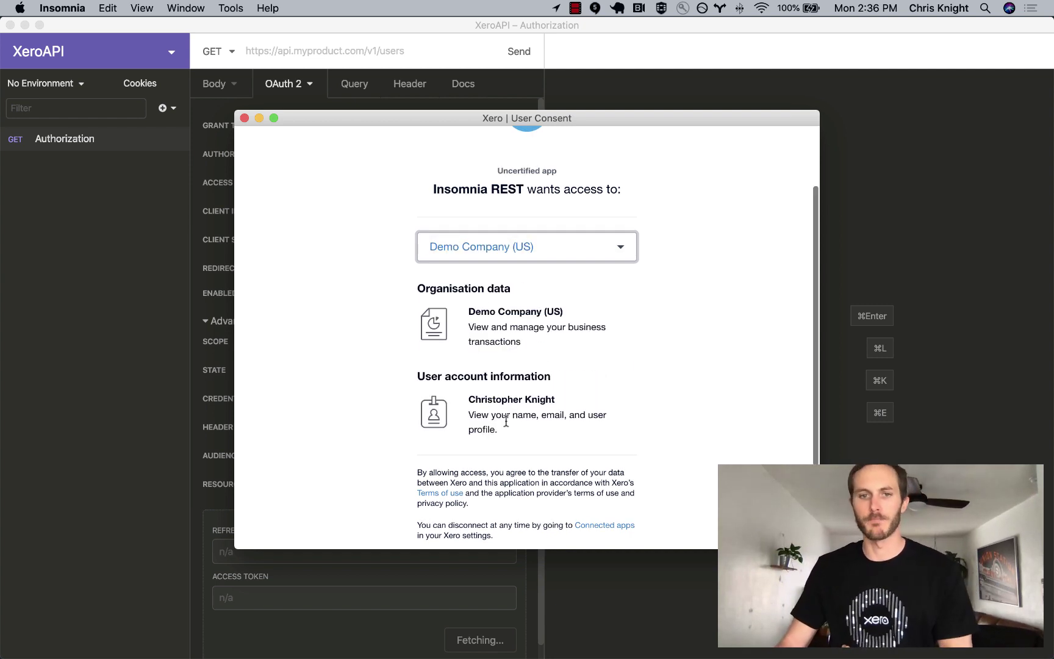
scroll(510, 421, down, 3)
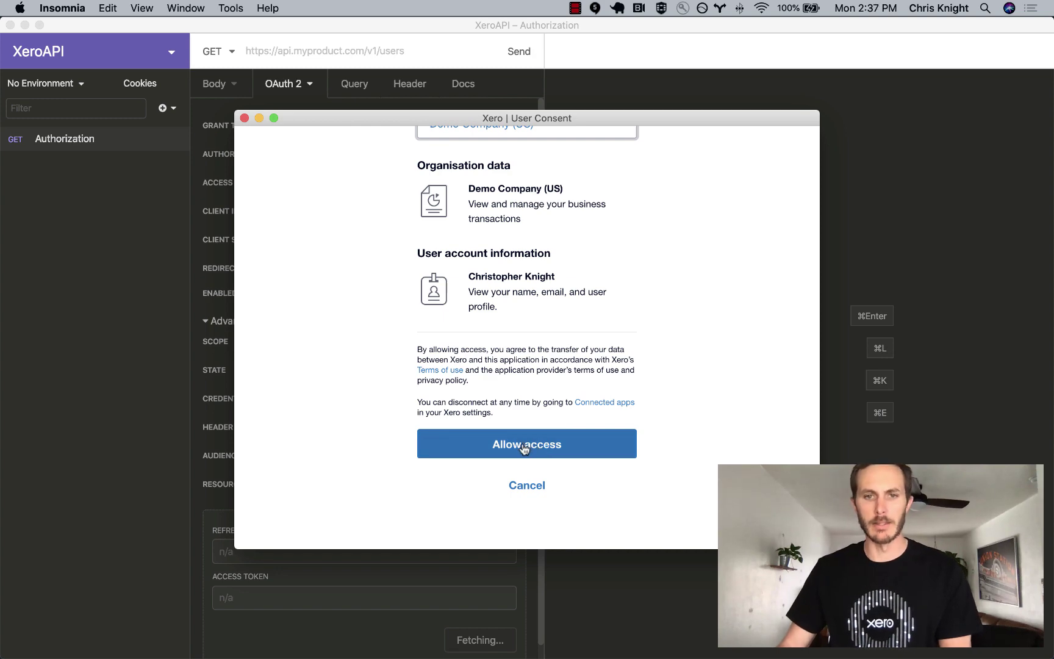
scroll(526, 446, up, 2)
scroll(528, 443, up, 5)
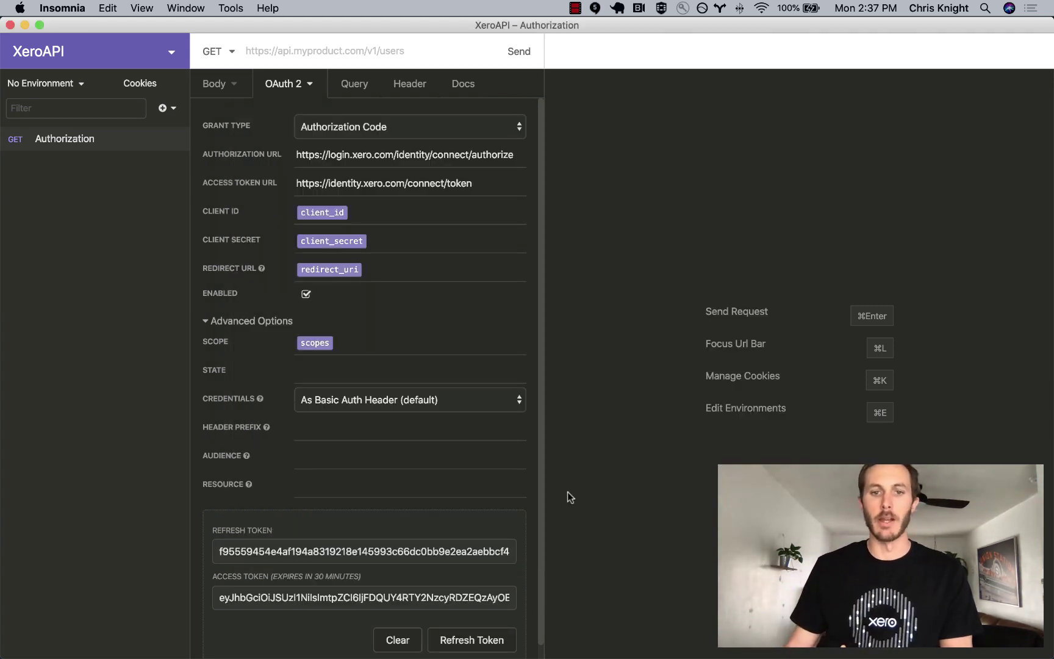
Issue a new refresh token, then show the connections endpoint in Xero's Code Flow docs
click(361, 544)
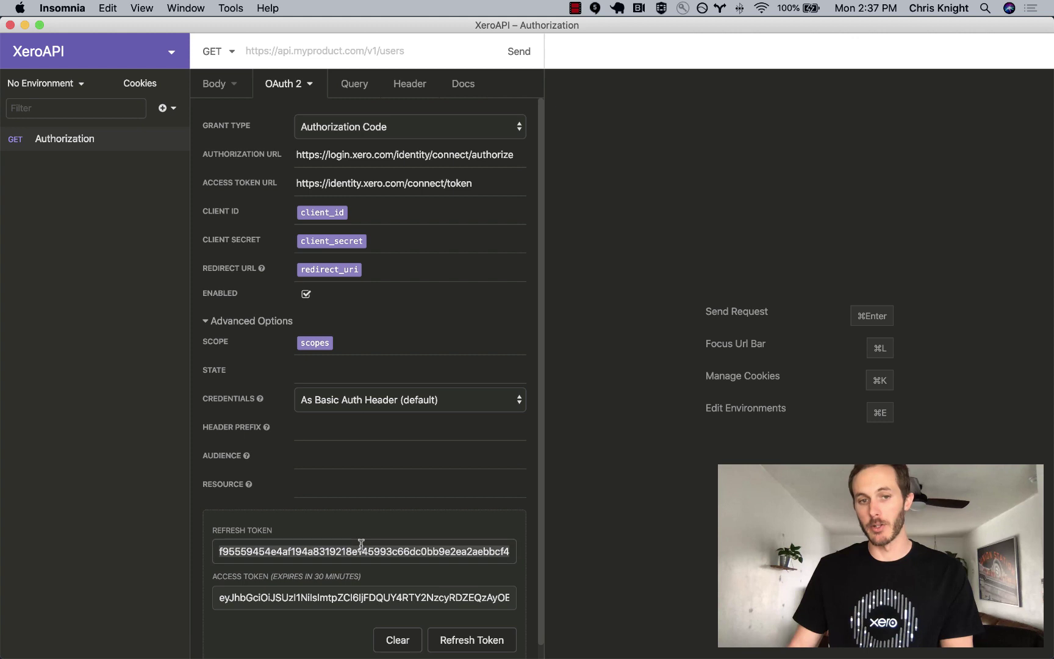
click(357, 587)
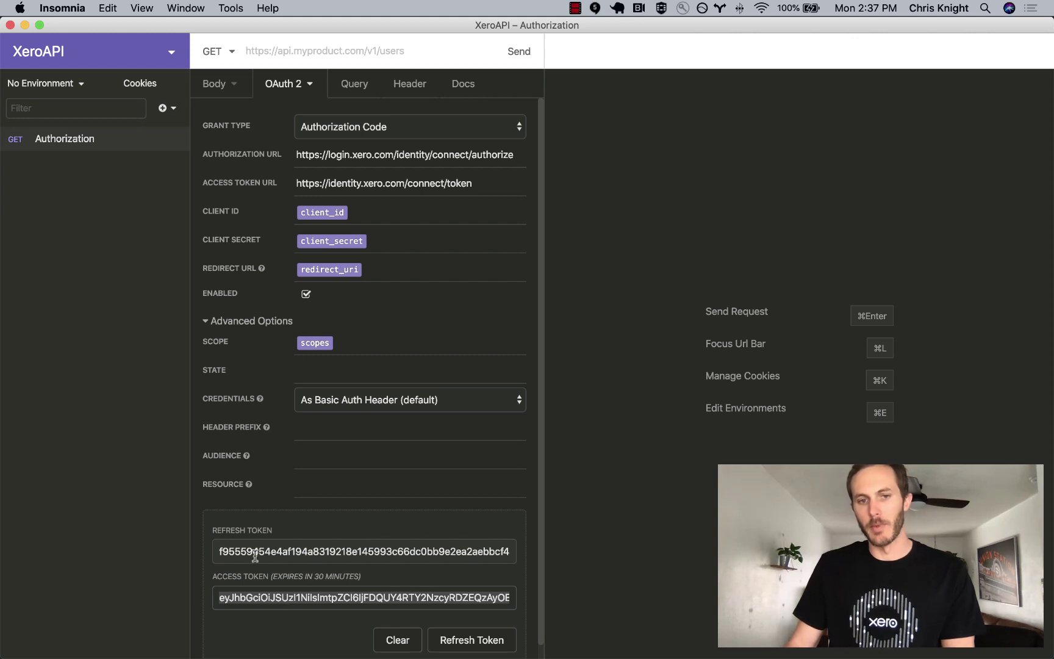
drag(219, 551, 267, 548)
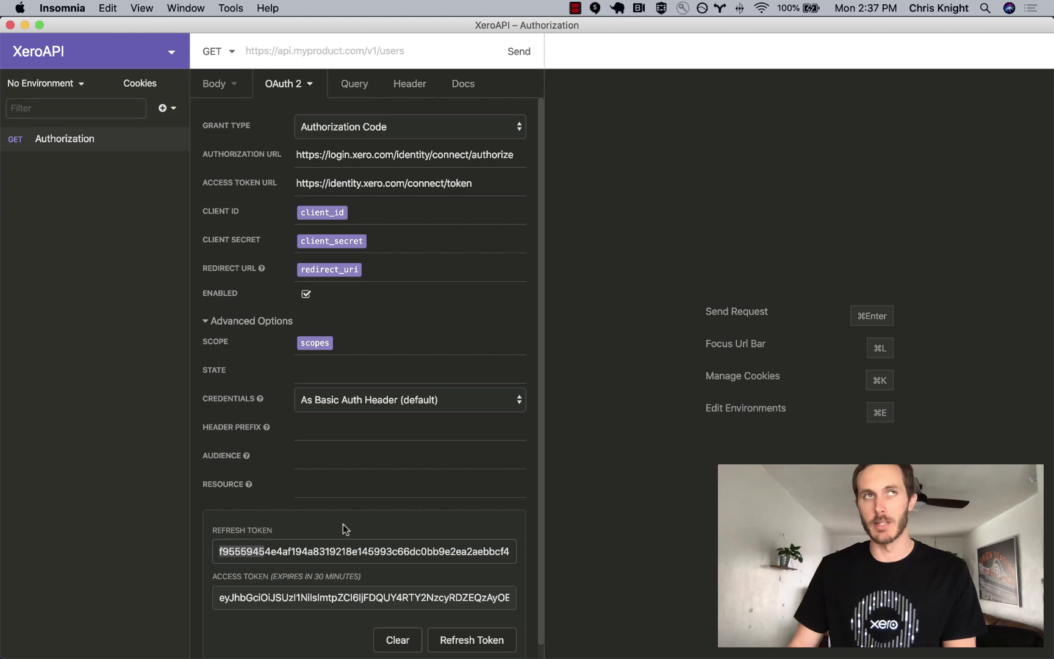
click(470, 649)
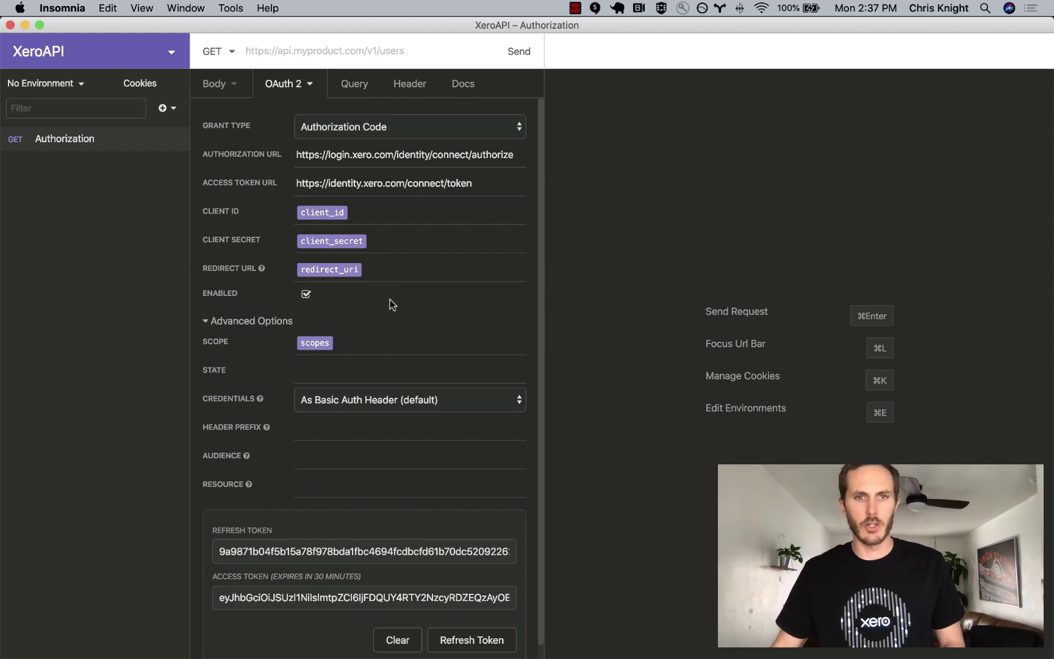
key(super+Tab)
scroll(444, 419, down, 5)
scroll(568, 477, down, 1)
scroll(560, 482, down, 6)
scroll(555, 480, down, 5)
scroll(552, 479, down, 6)
scroll(553, 480, up, 1)
drag(525, 488, 410, 489)
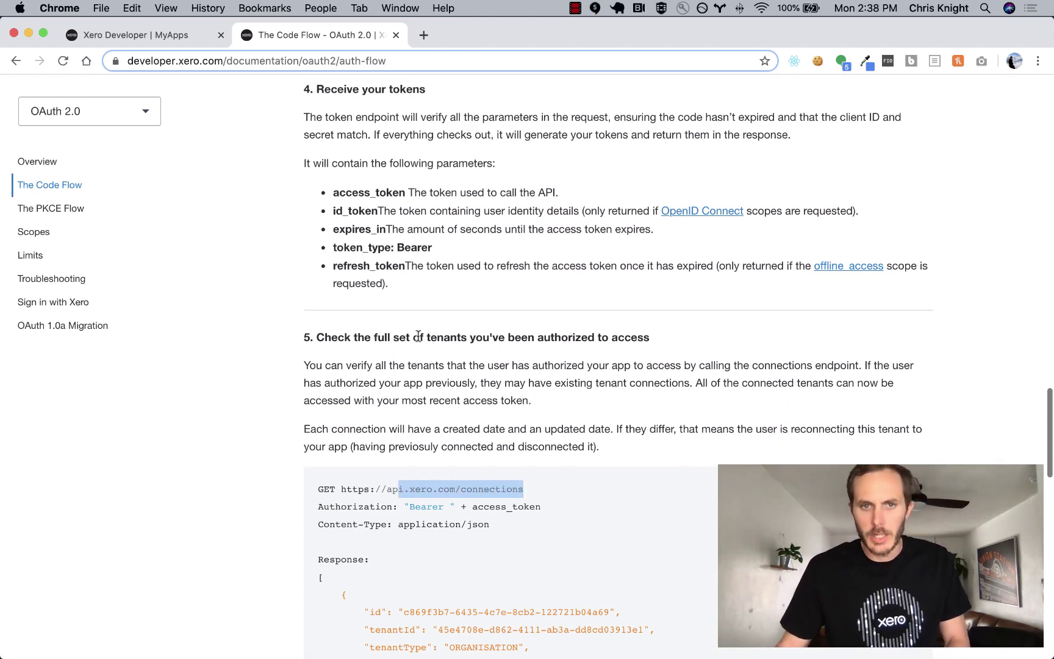
drag(527, 490, 340, 491)
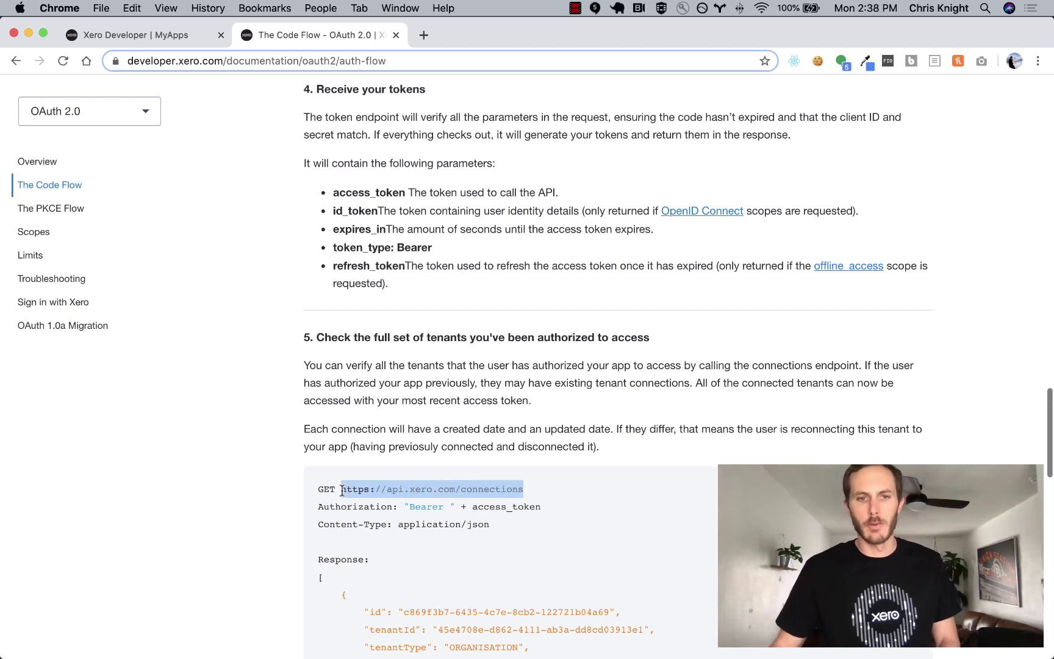
key(super+c)
key(super+Tab)
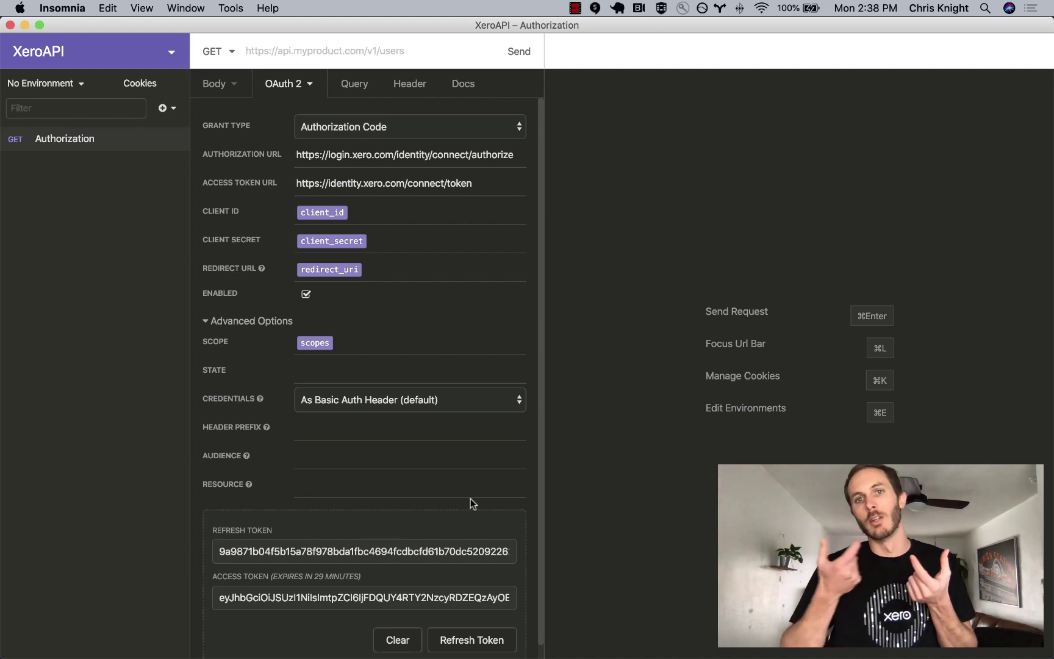
click(280, 48)
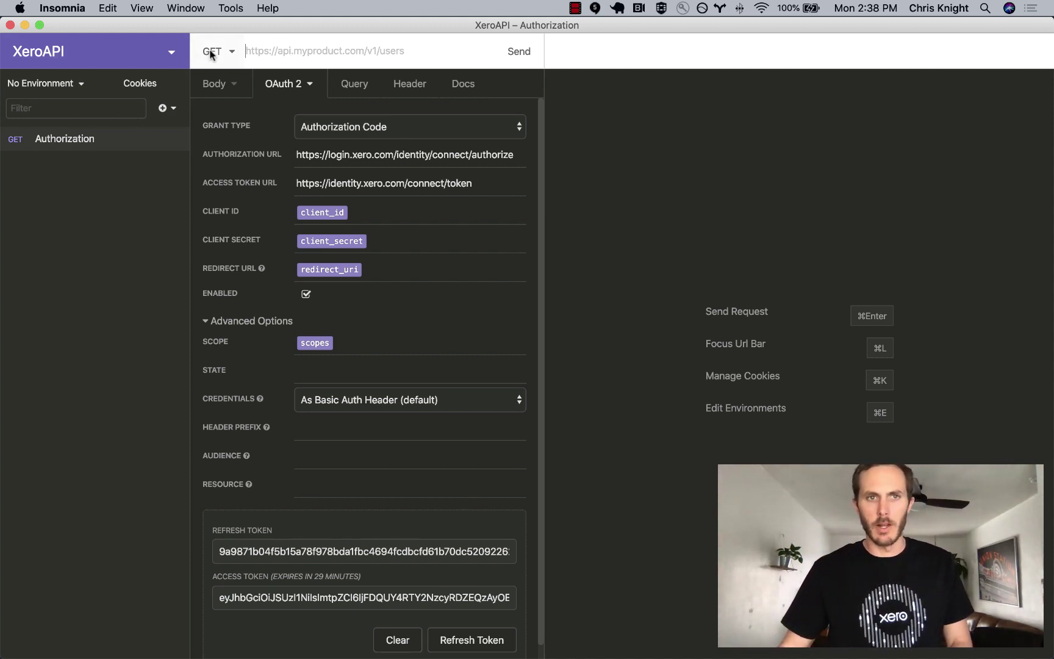
text(https://api.xero.com/connections)
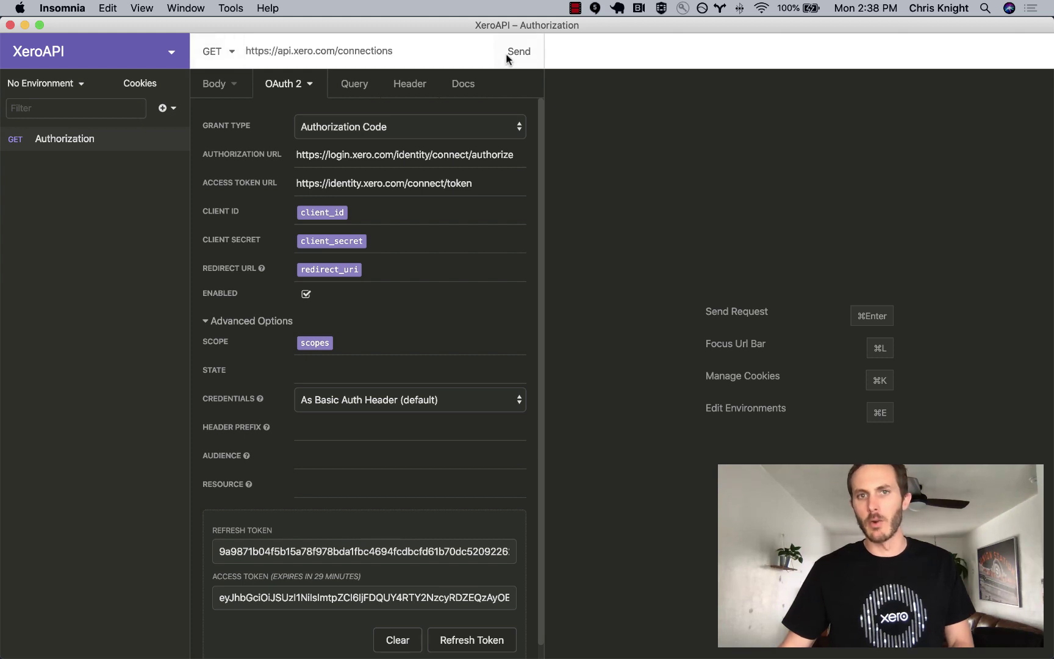
click(520, 55)
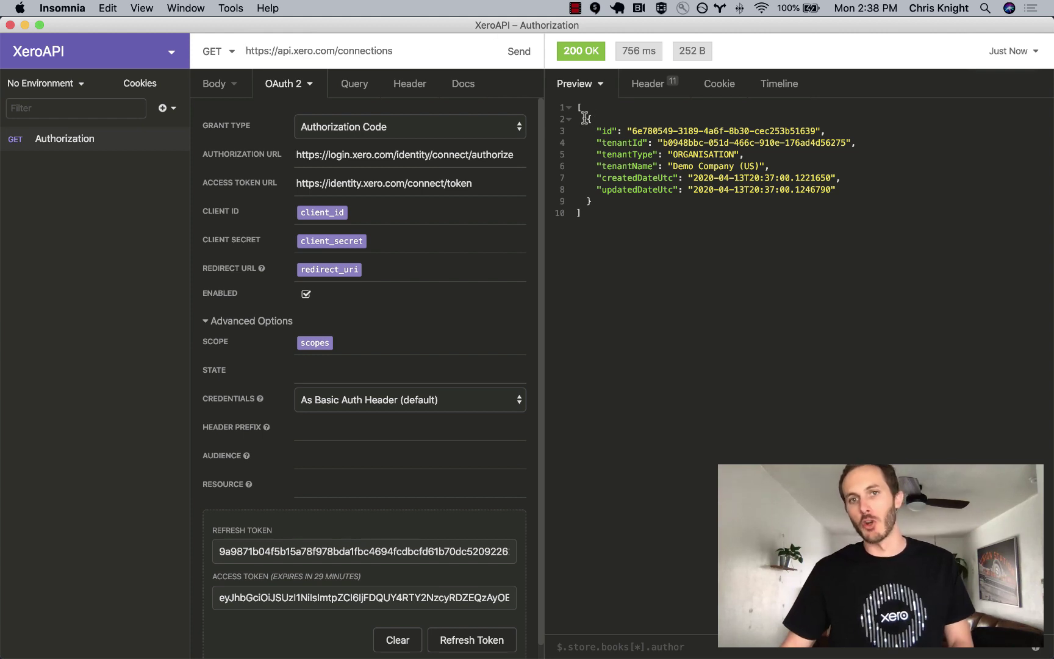
drag(586, 119, 592, 202)
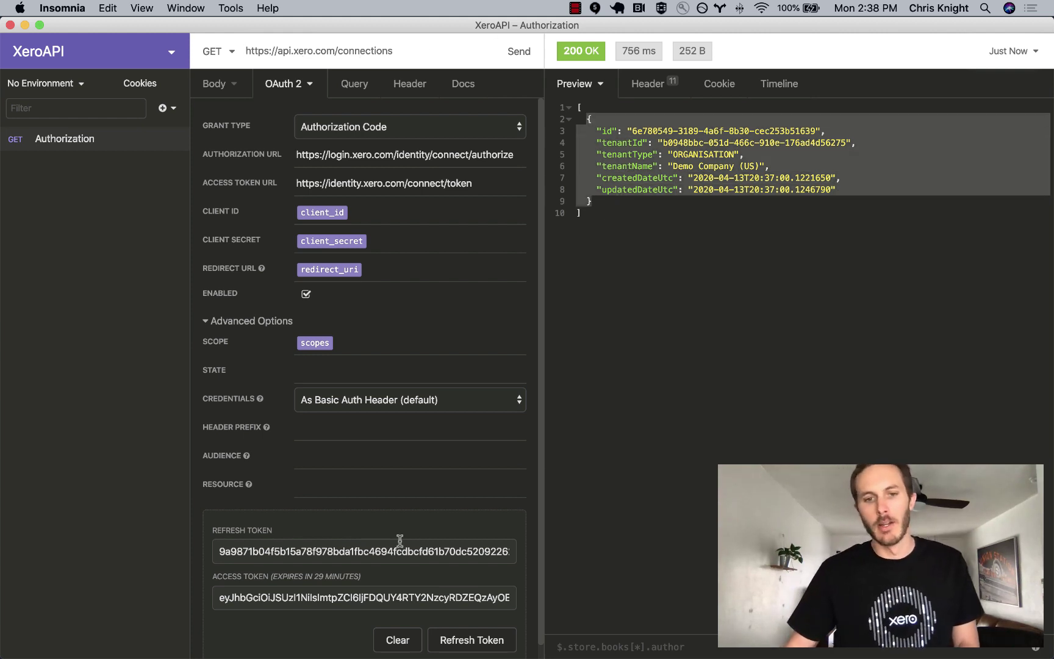
click(398, 641)
Fetch new tokens by granting access to Chris Knight Test 1 (US-10-2019)
click(403, 642)
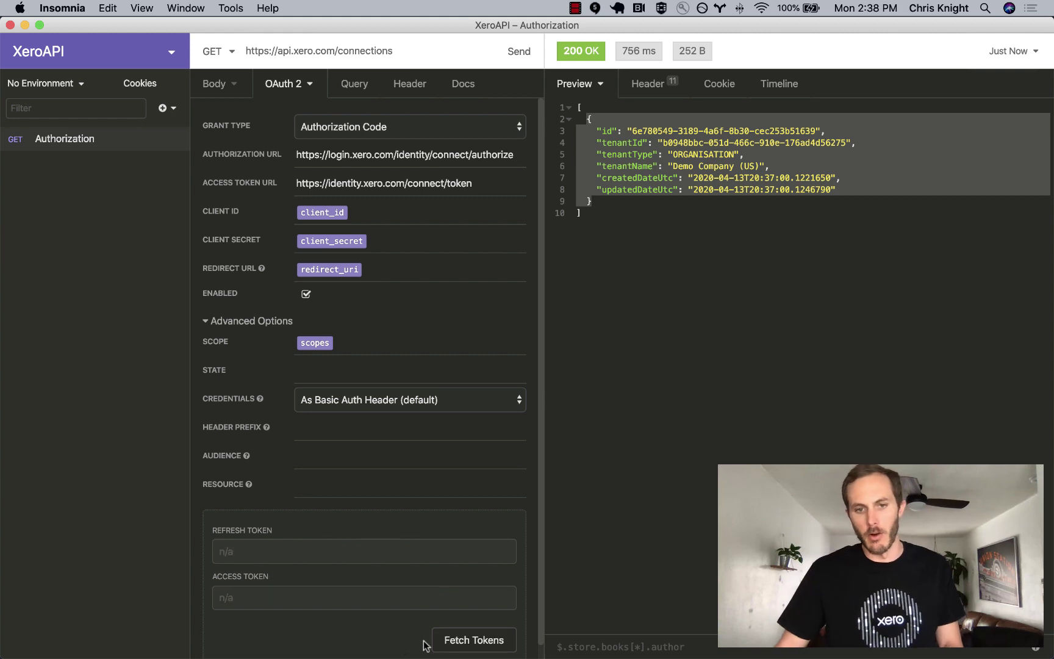
click(477, 642)
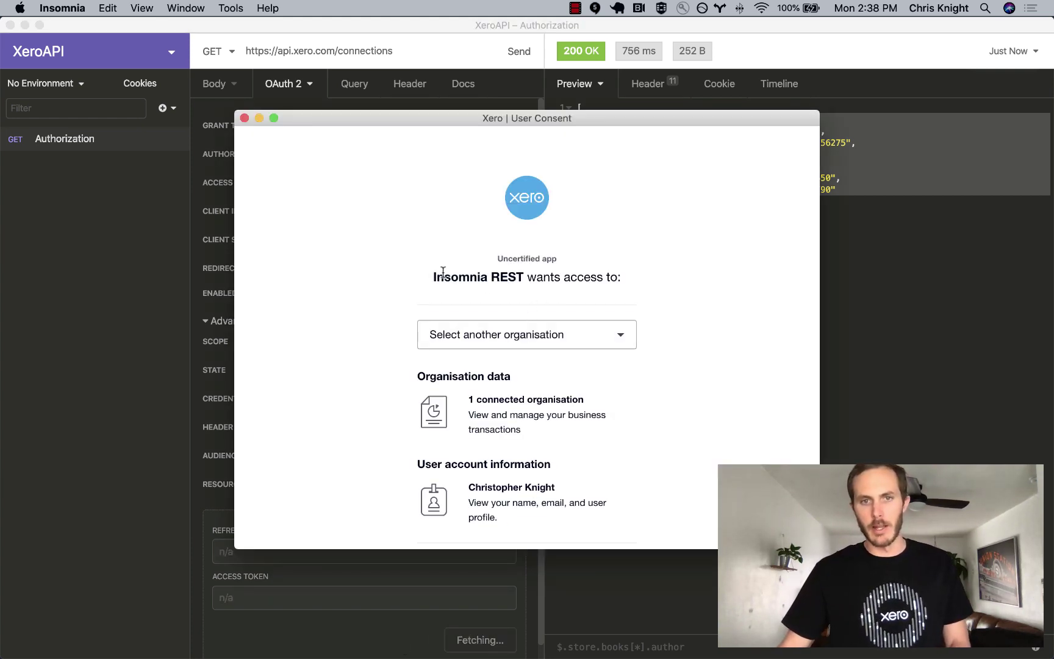
drag(438, 277, 506, 278)
click(525, 338)
scroll(525, 338, down, 2)
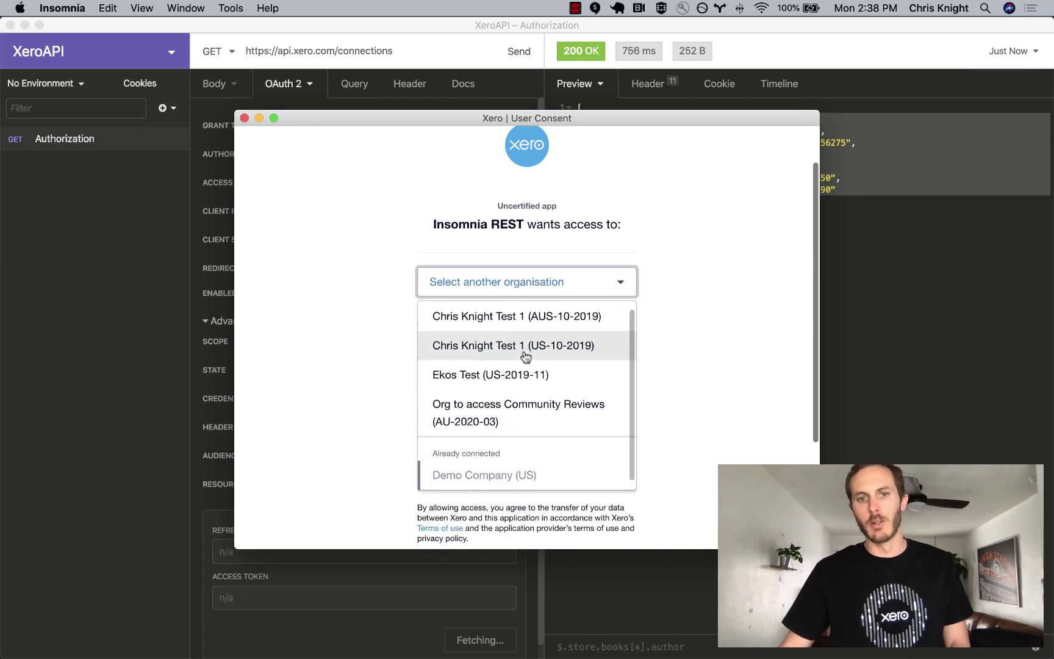
click(500, 349)
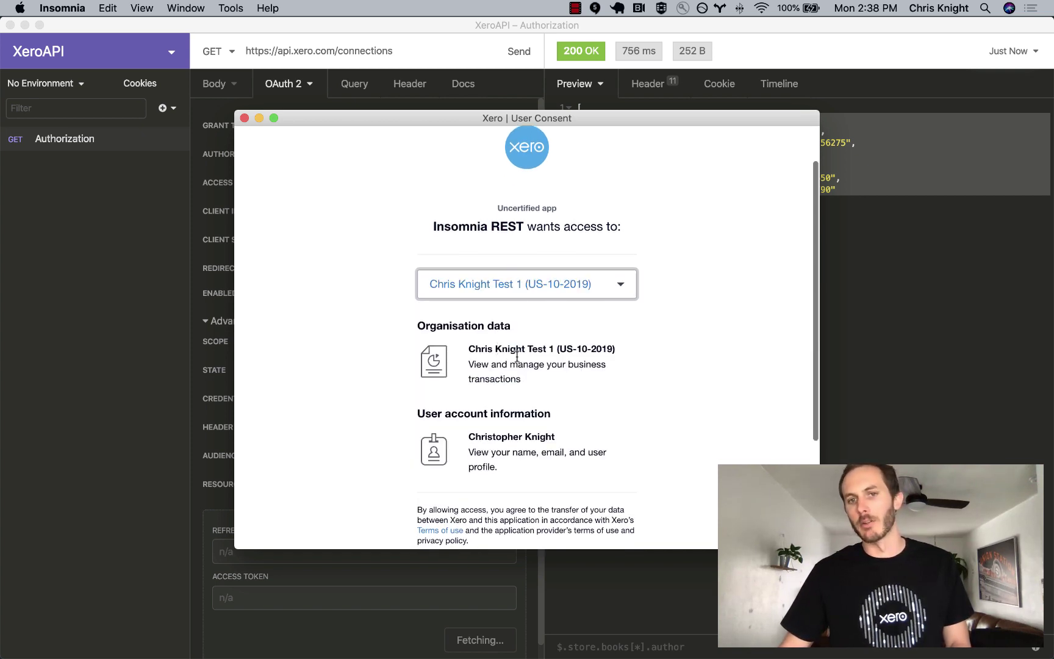
scroll(511, 371, down, 5)
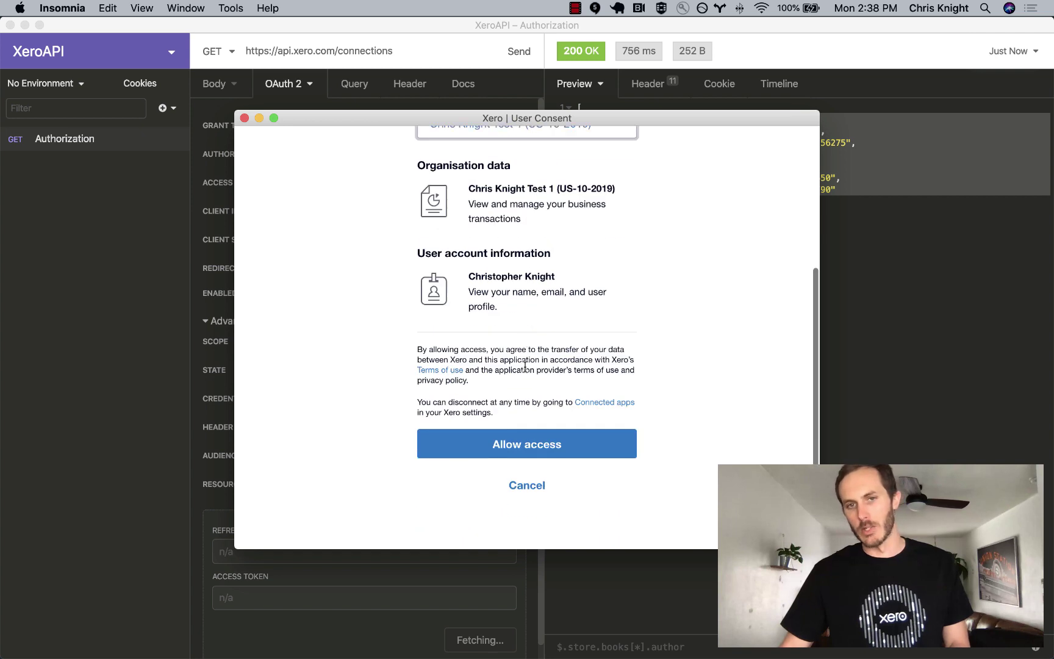
click(527, 452)
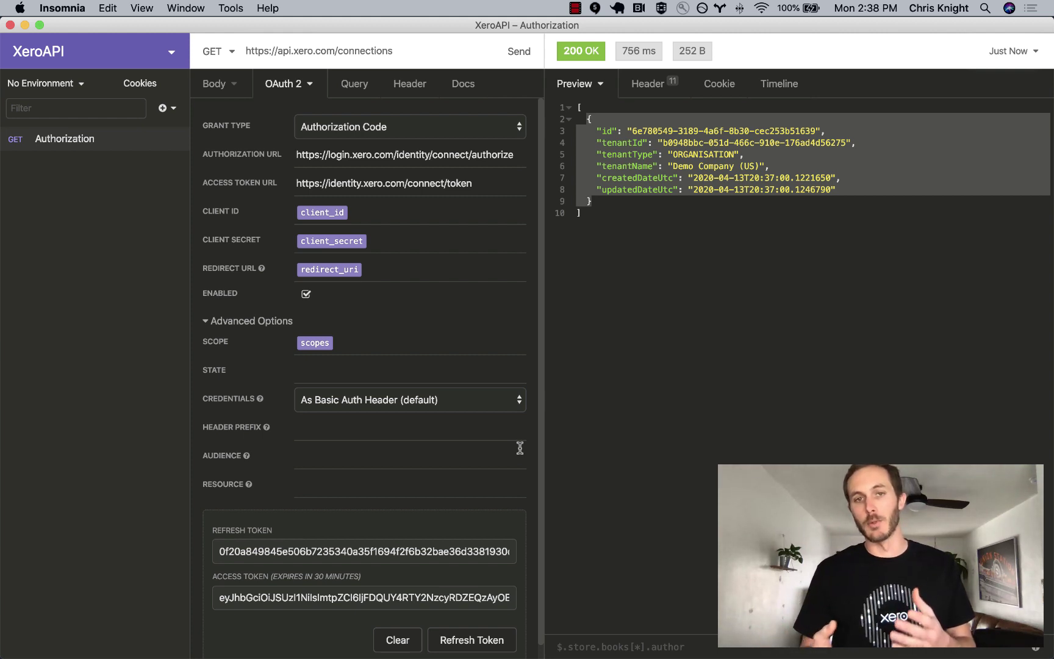
Resend the connections request and compare the two tenants' tenantId values
click(518, 64)
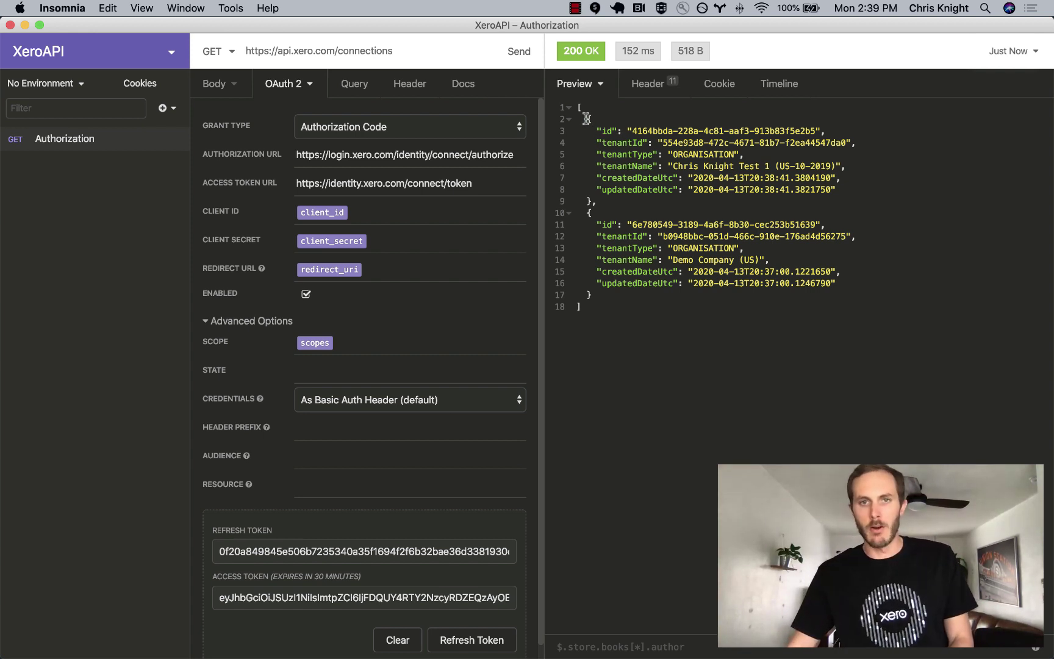
drag(587, 119, 660, 288)
click(664, 290)
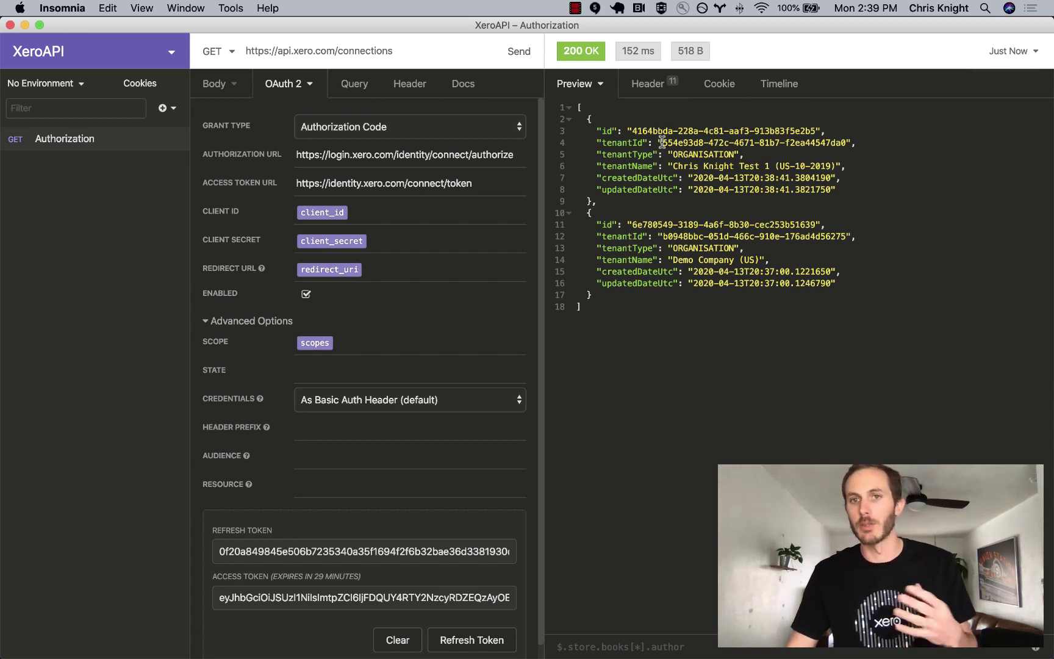
drag(658, 143, 855, 143)
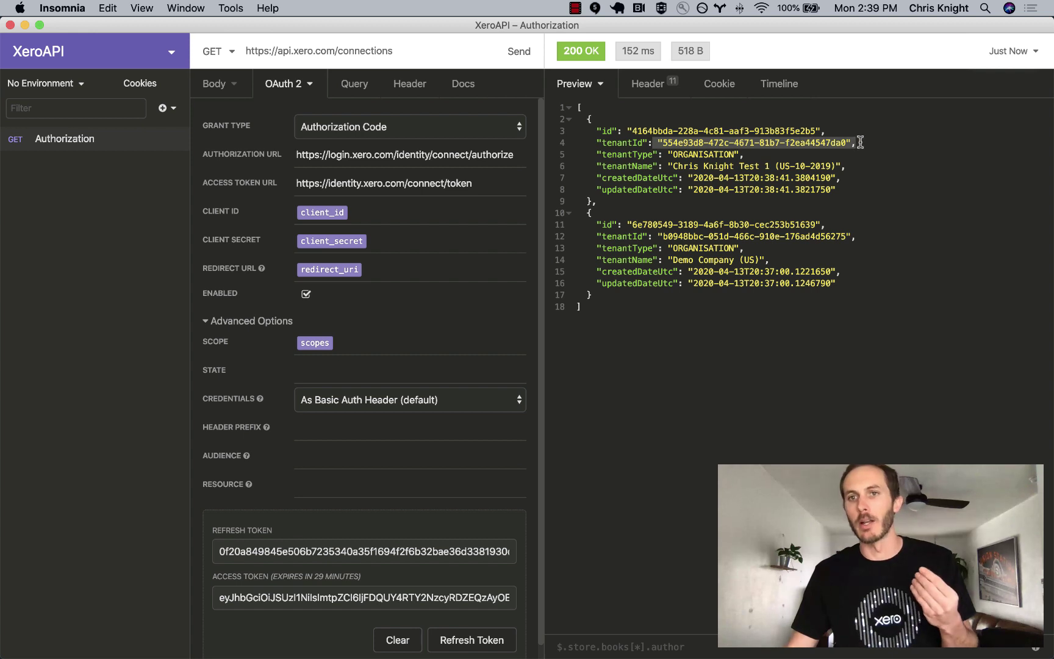
drag(658, 236, 852, 236)
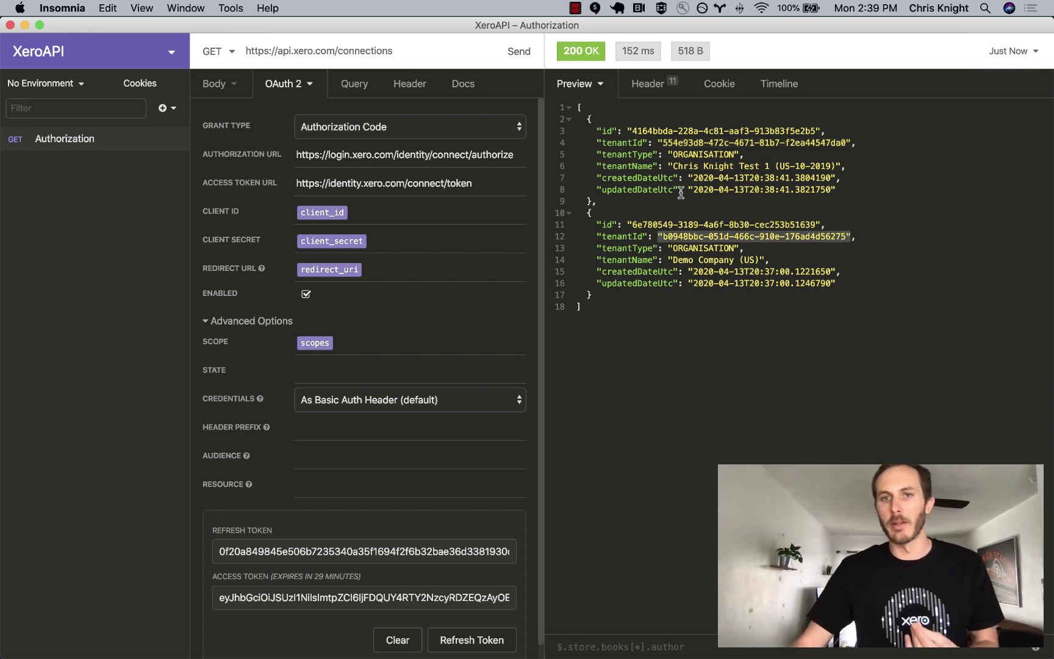
Inspect the updatedDateUtc field, then select the first organisation's tenantId value
click(775, 194)
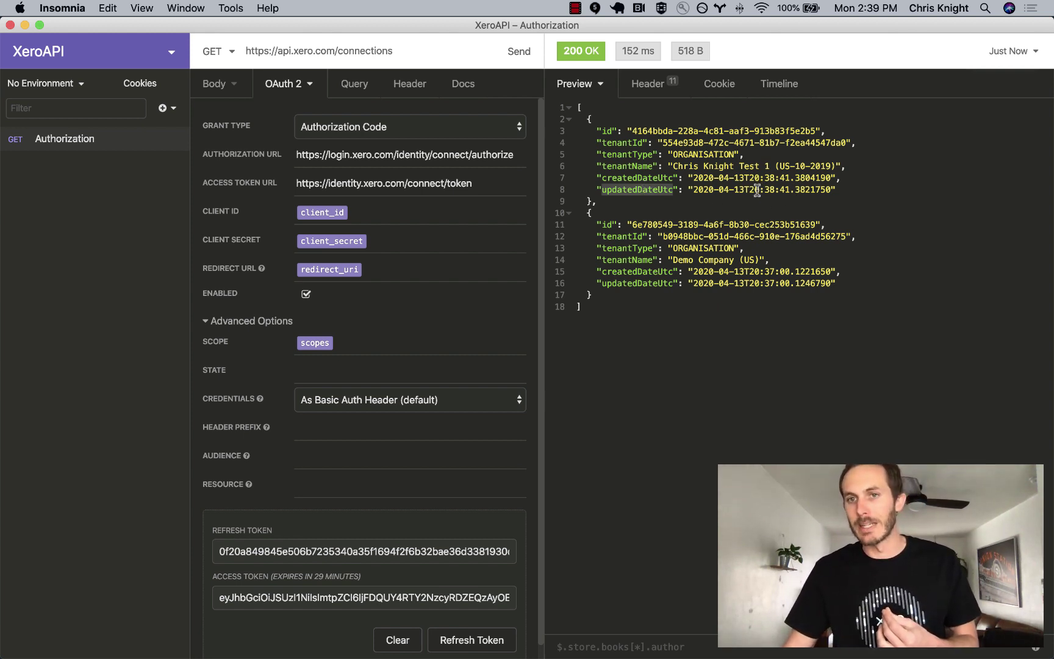
drag(765, 190, 798, 190)
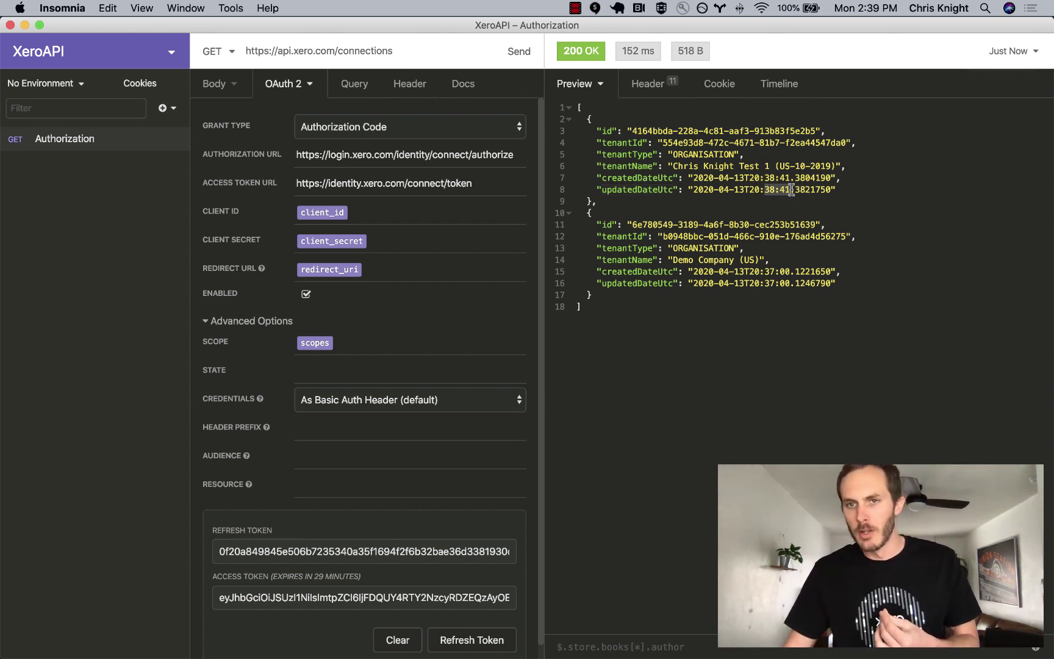
click(770, 285)
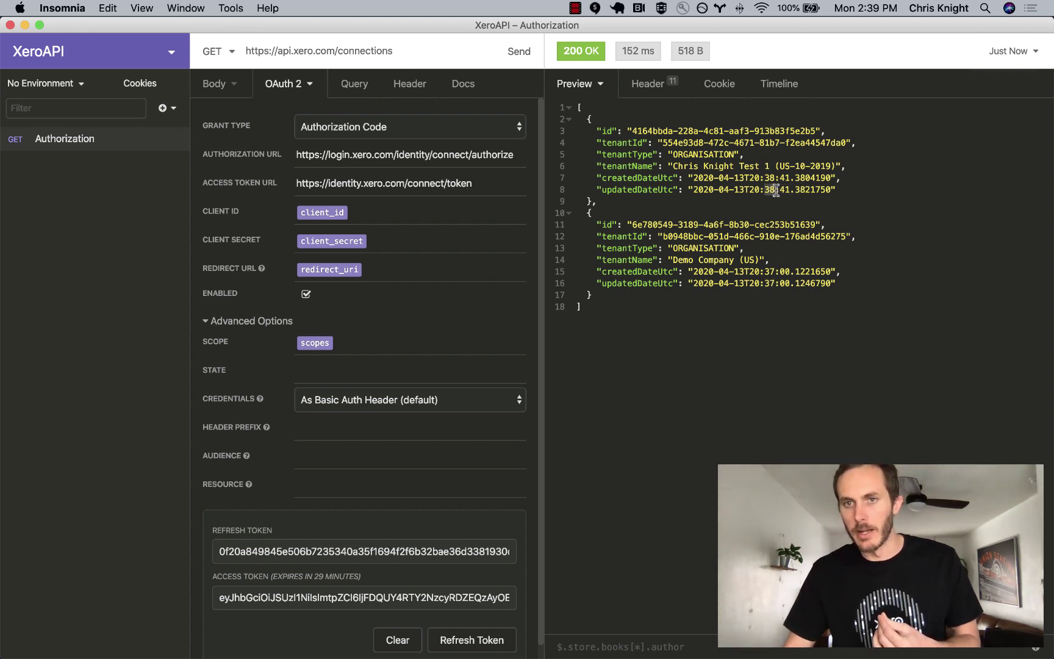
drag(836, 191, 587, 131)
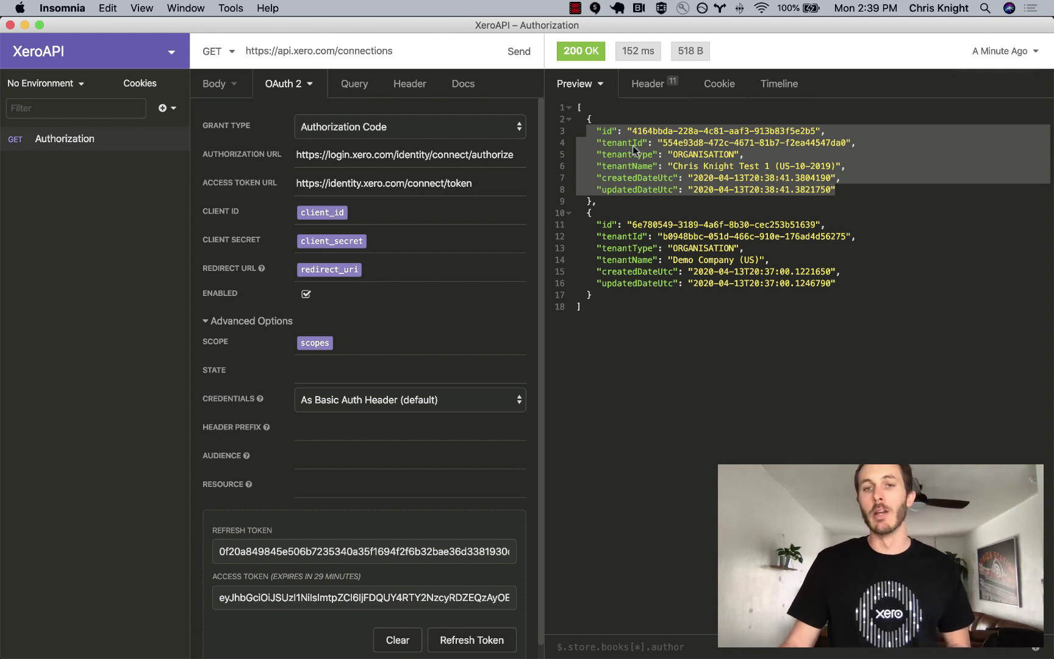
click(653, 146)
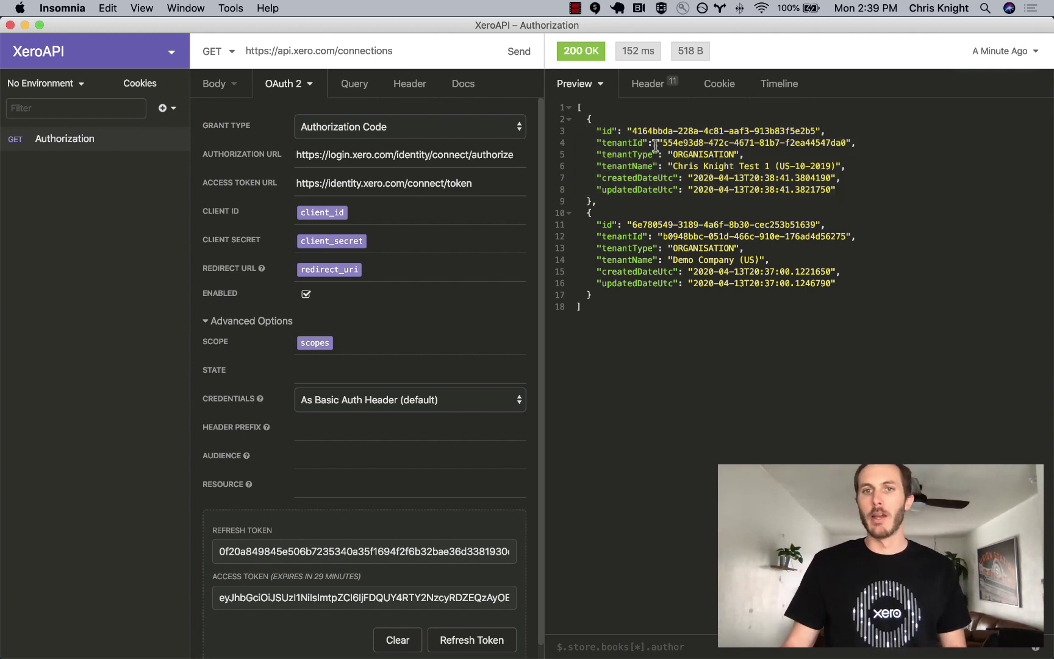
drag(658, 145, 853, 145)
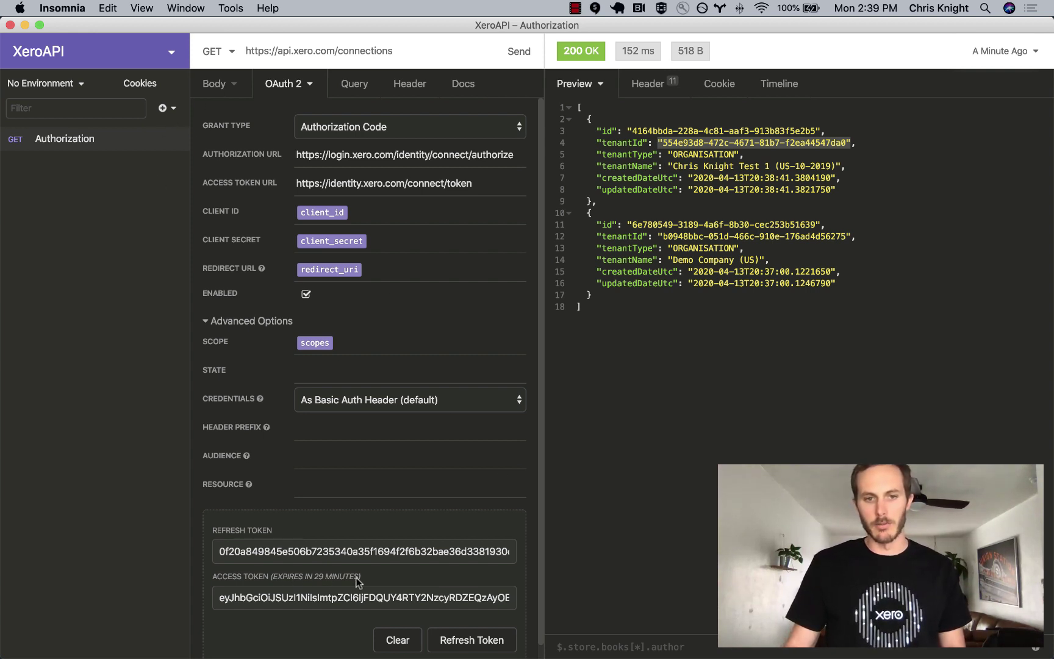
Refresh the access token and paste it into the base environment's access_token
click(464, 644)
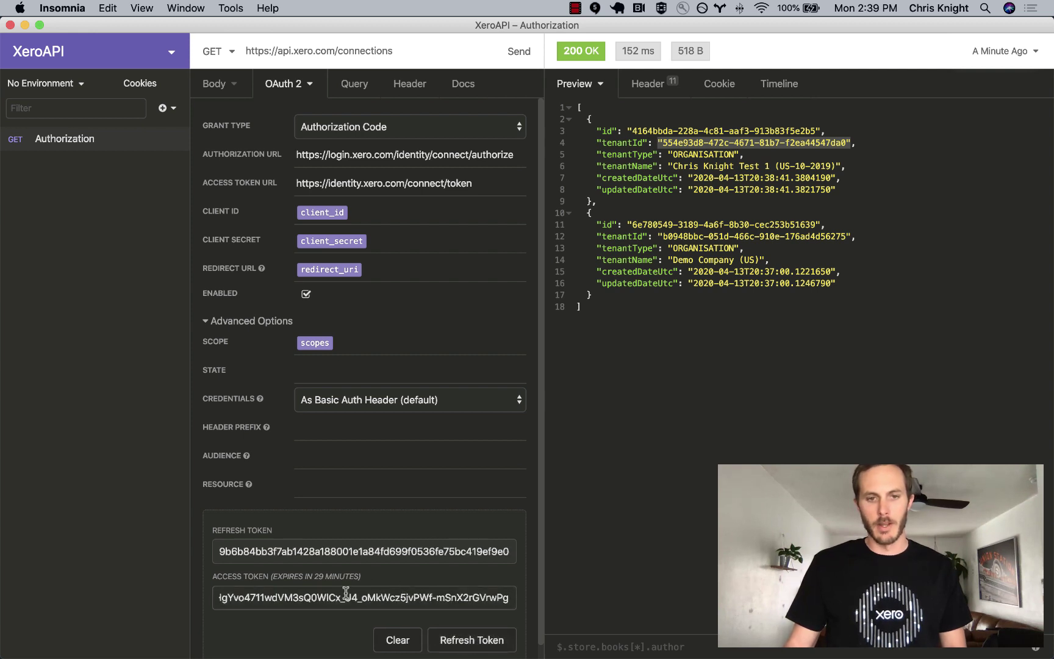
key(super+a)
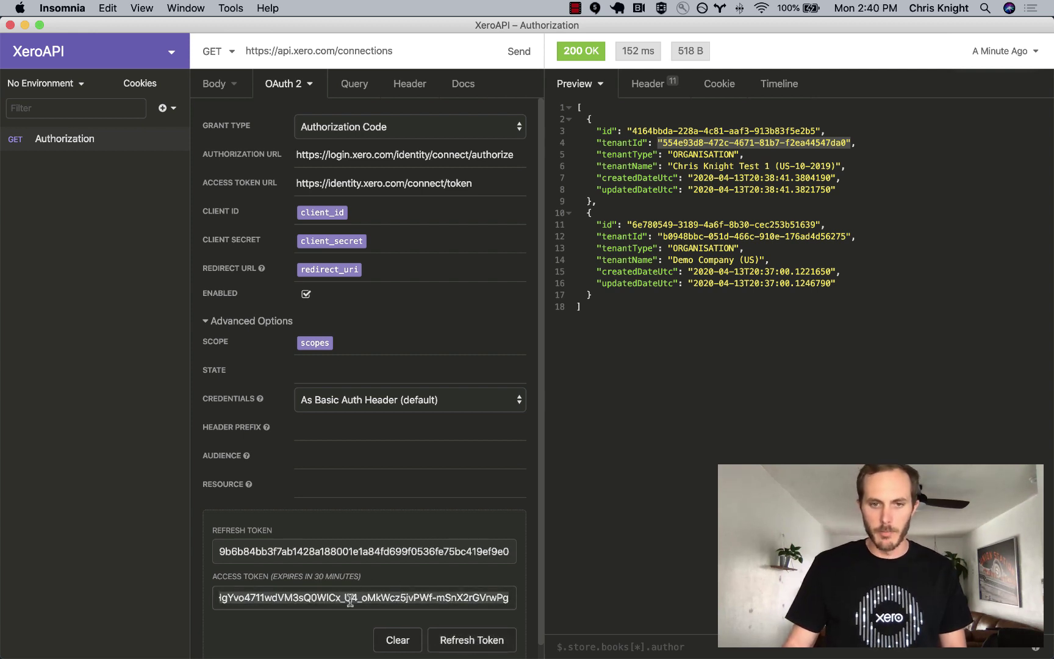
key(super+c)
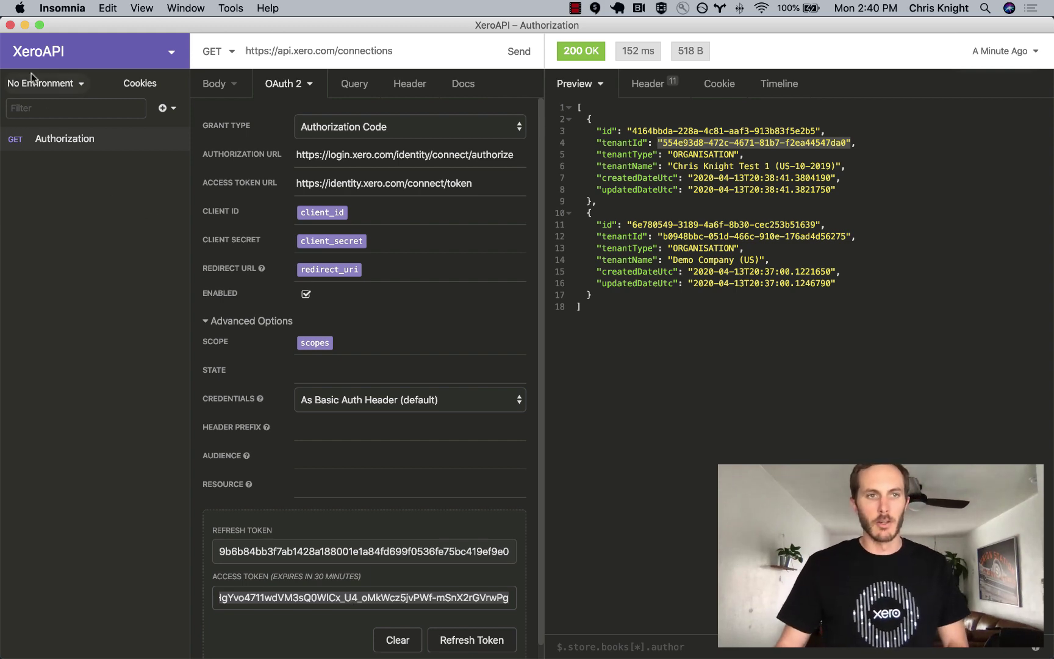
click(39, 86)
click(73, 188)
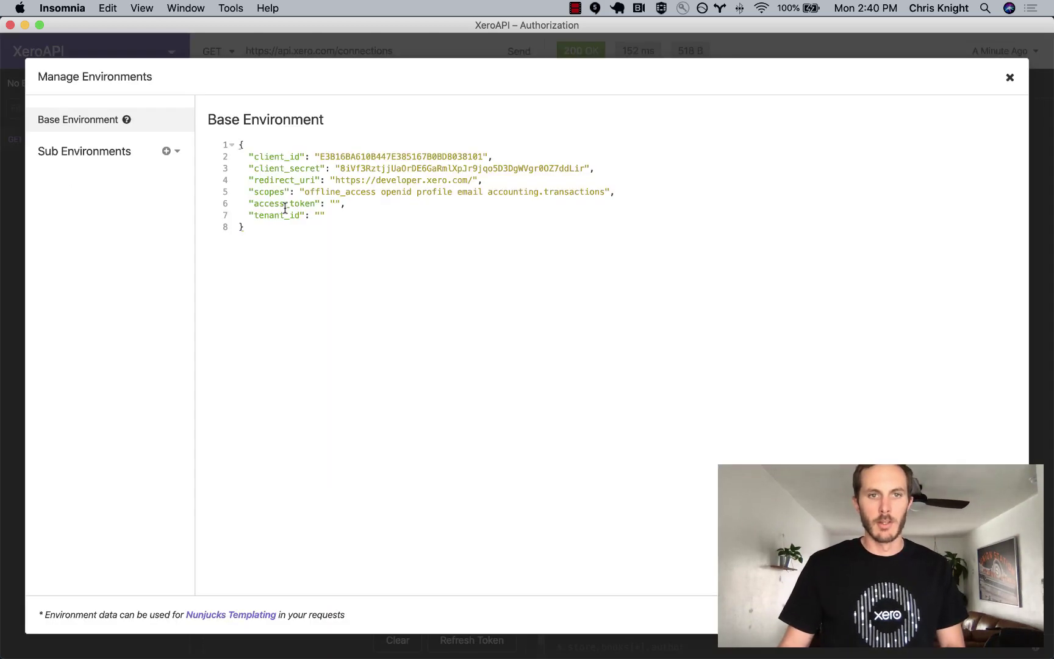
click(335, 203)
key(super+v)
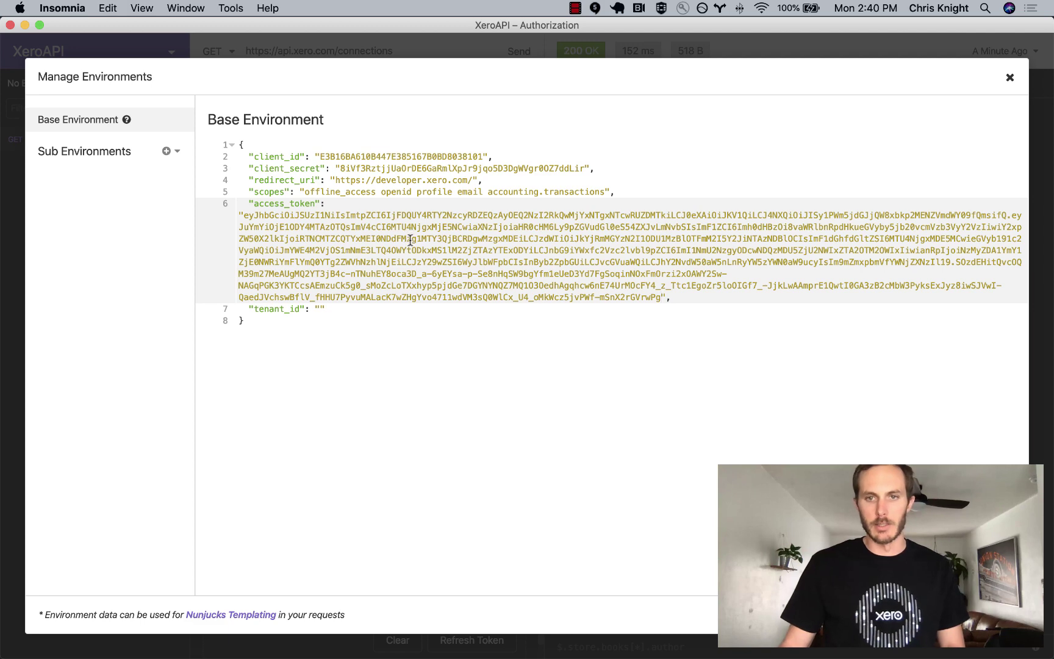
key(Escape)
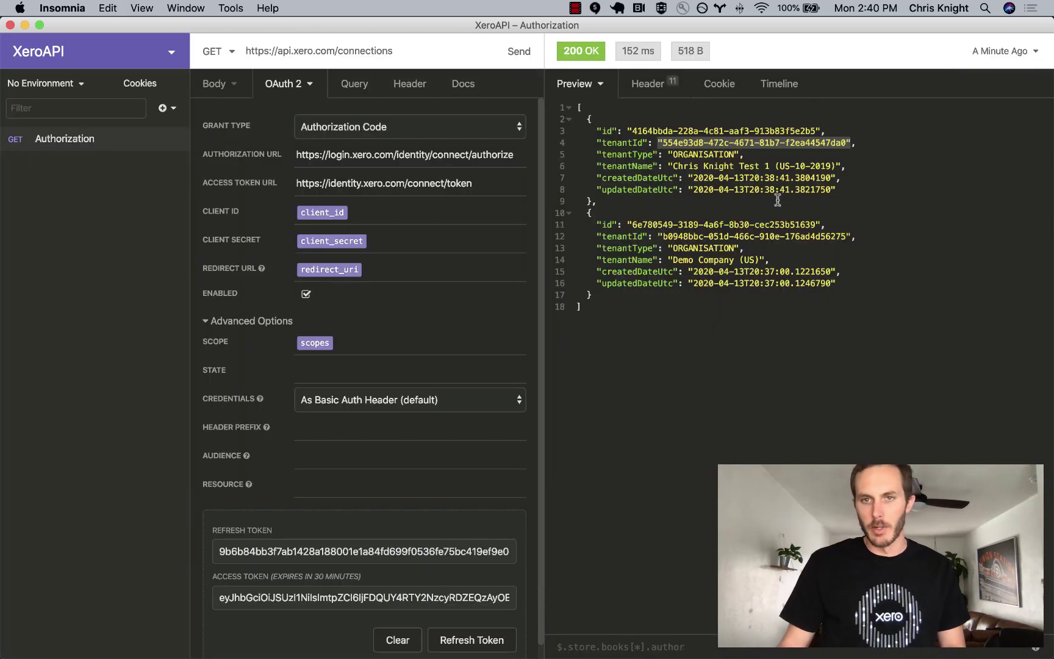
Paste tenantId 554e93d8-472c-4671-81b7-f2ea44547da0 into the base environment's tenant_id
click(777, 200)
drag(657, 143, 848, 145)
key(super+c)
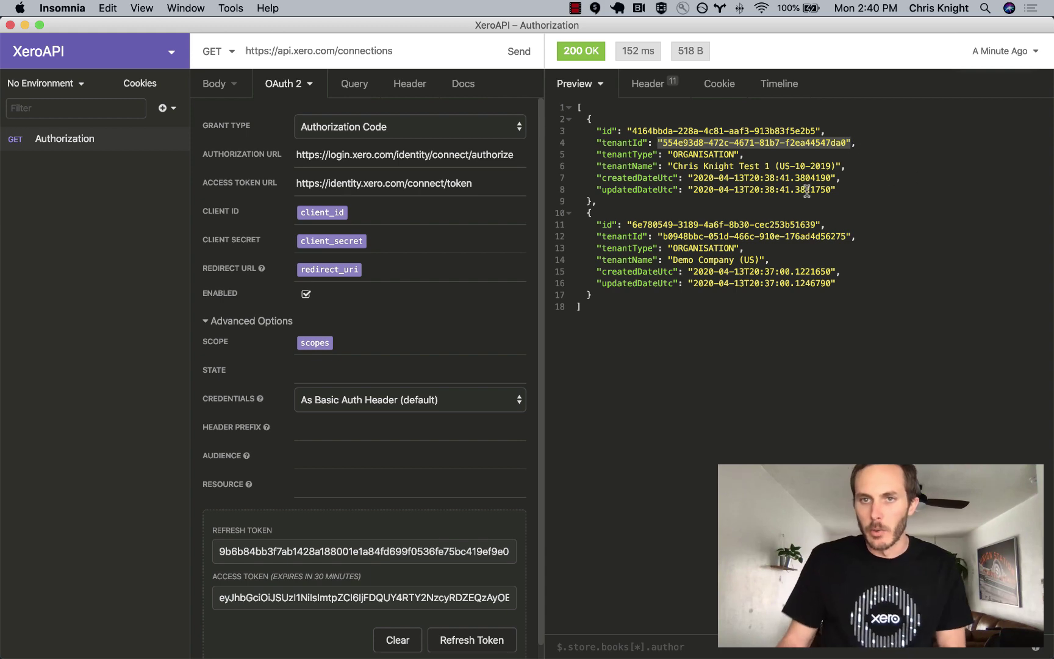
click(43, 83)
click(73, 189)
click(320, 309)
key(super+v)
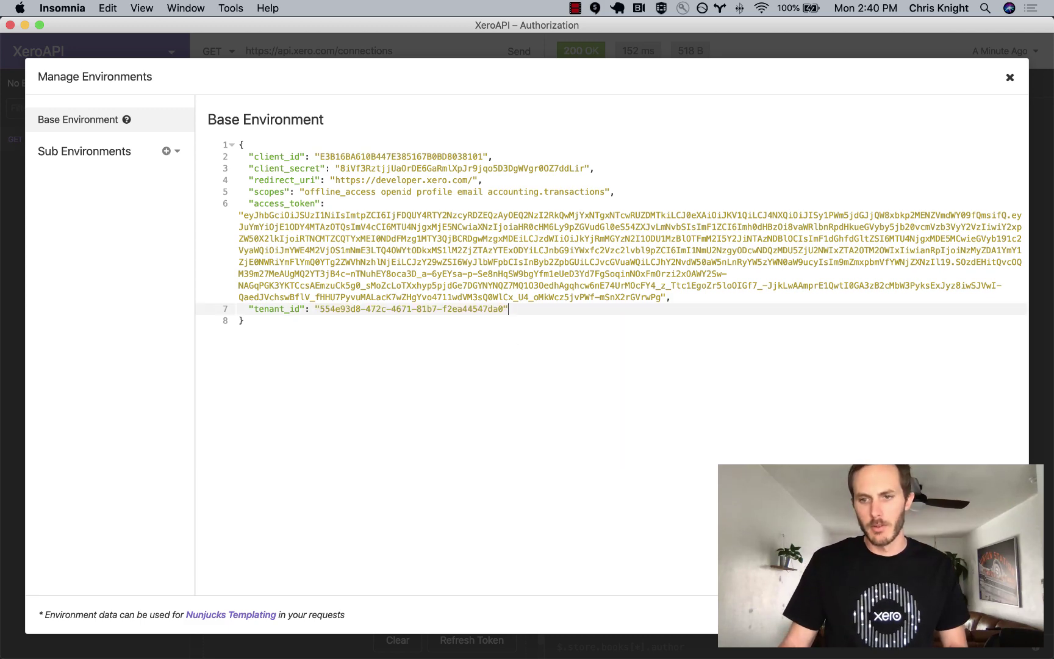
key(Escape)
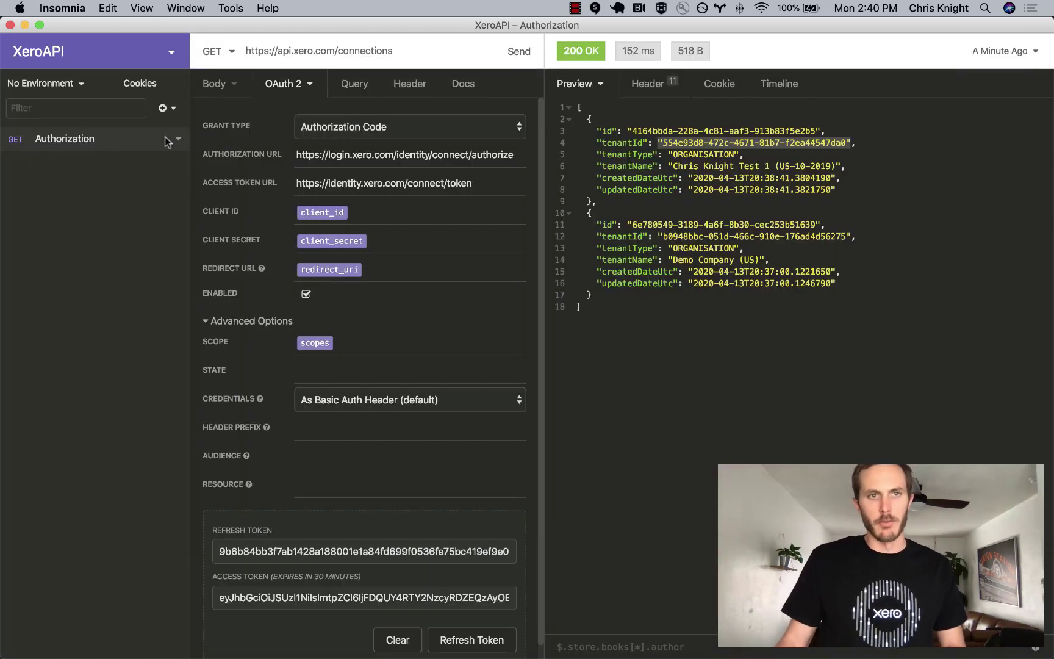
Create a new GET request named Get Invoices
click(167, 108)
click(207, 141)
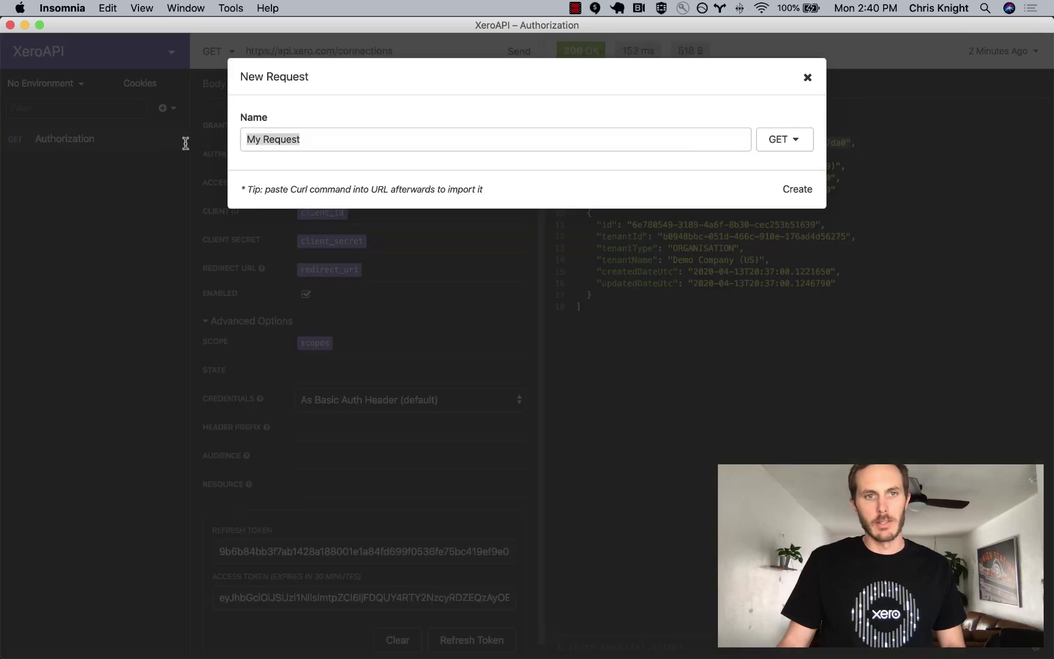
text(Get Invo)
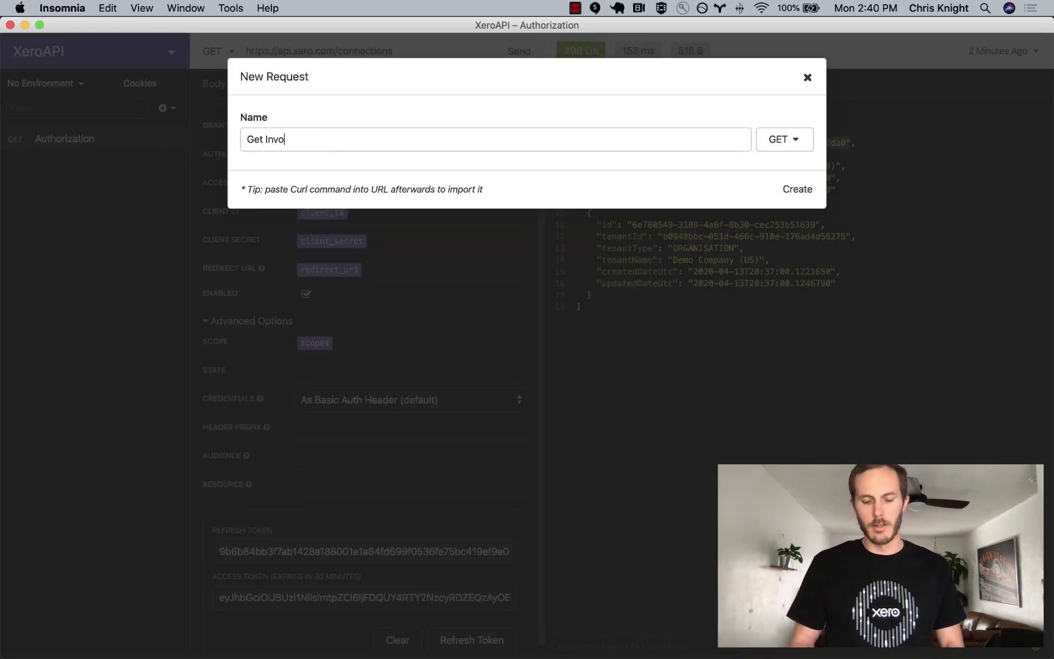
text(ices)
click(793, 195)
click(235, 58)
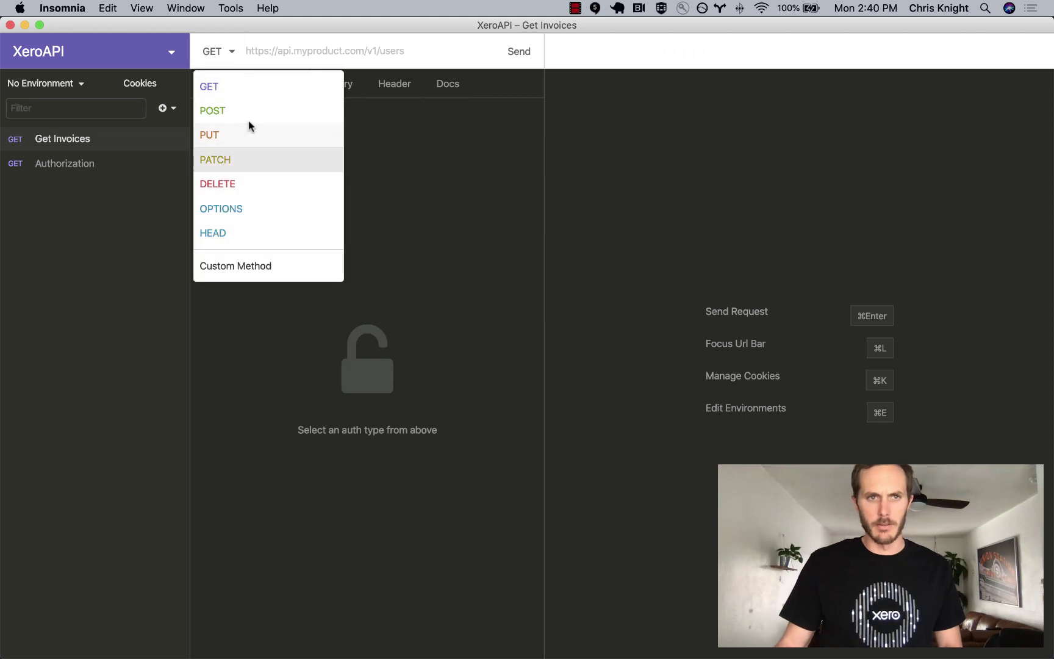
click(405, 158)
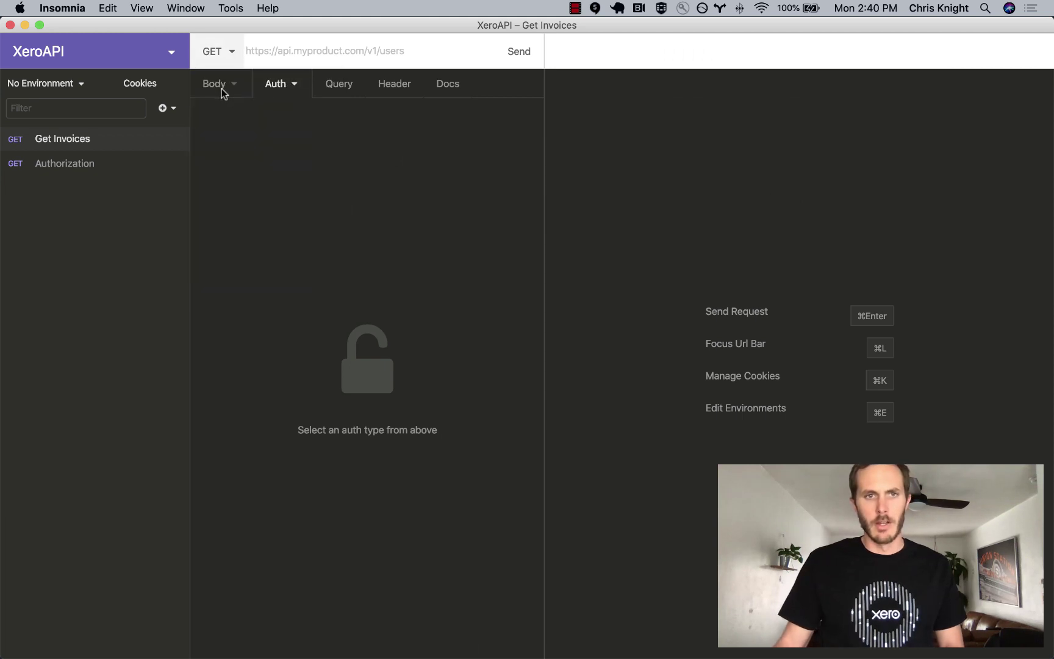
Set Get Invoices to Bearer Token auth using the access_token variable
click(293, 84)
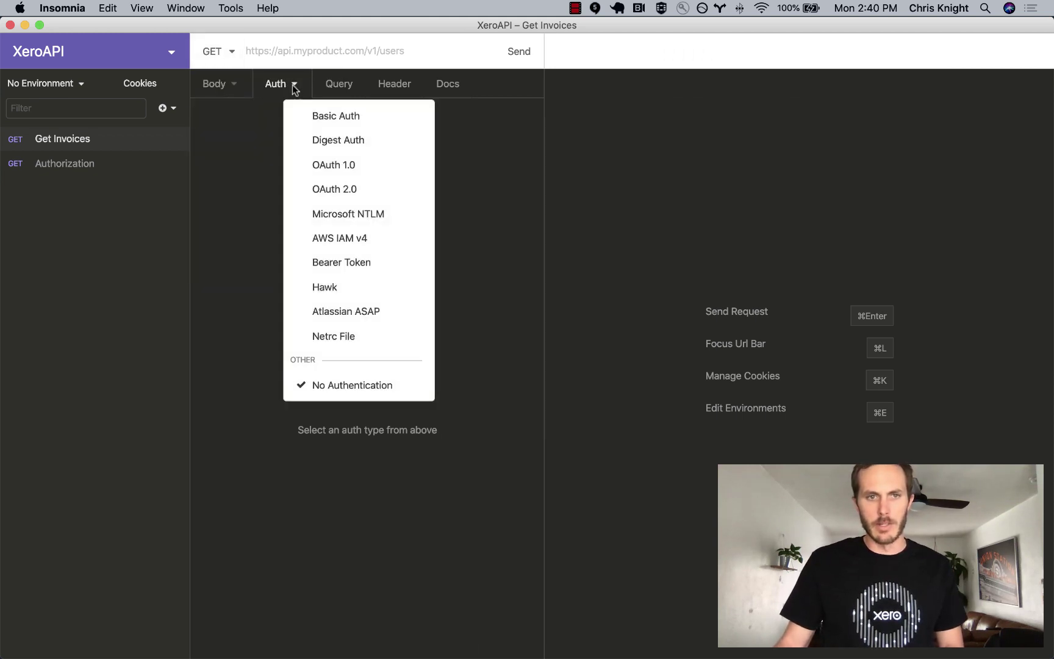
click(348, 262)
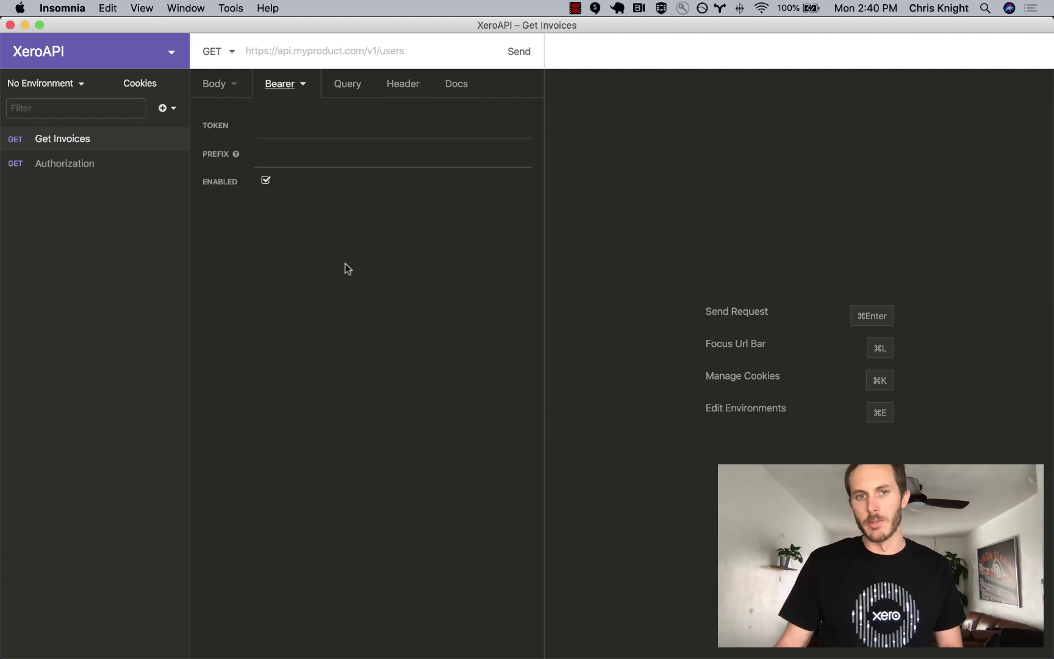
click(318, 135)
text(access)
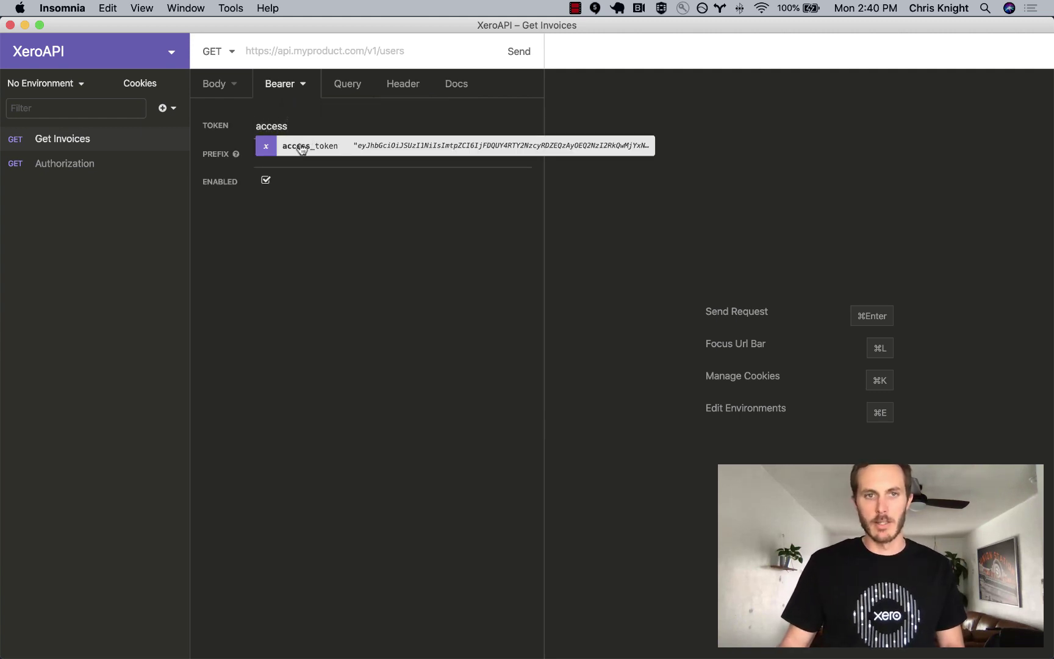
click(300, 146)
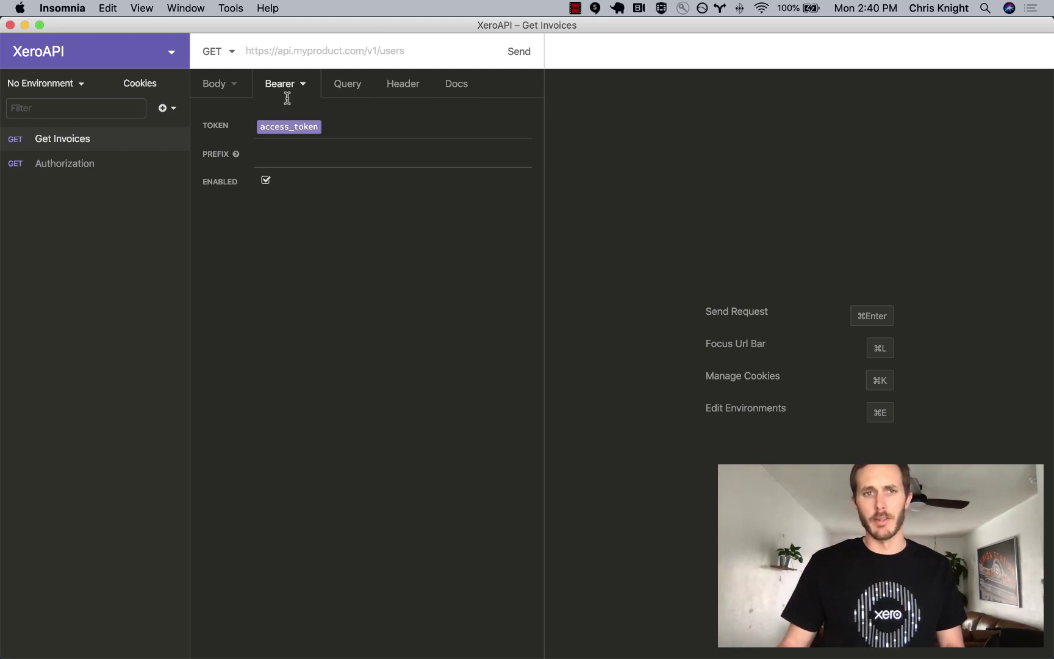
key(super+Tab)
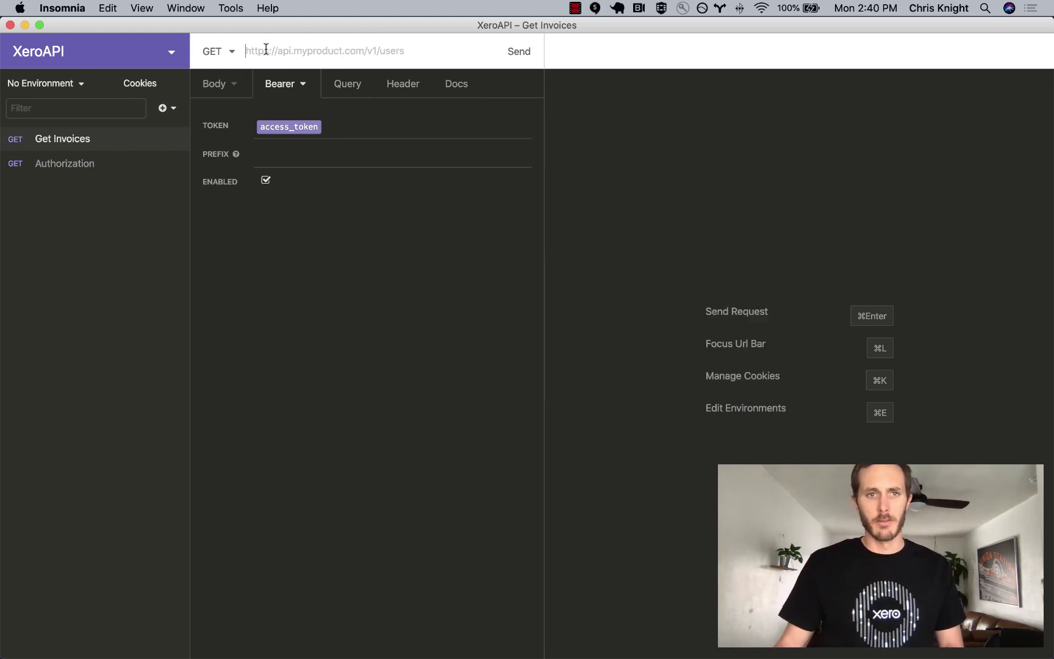
key(super+Tab)
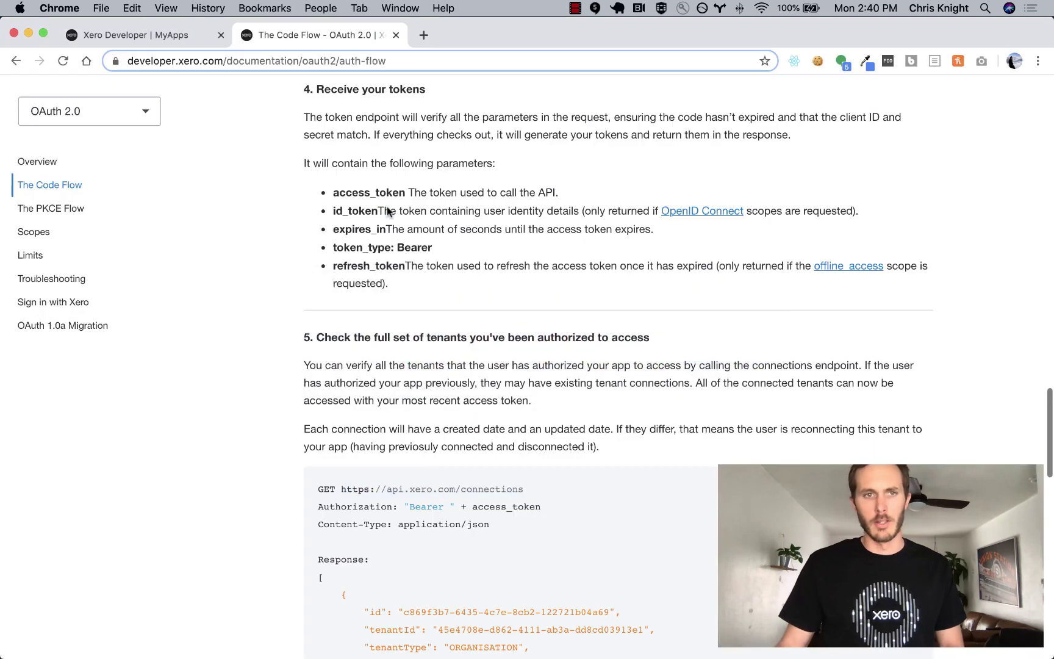
Copy the Accounting API Invoices URL, api.xero.com/api.xro/2.0/Invoices, into Get Invoices
click(119, 122)
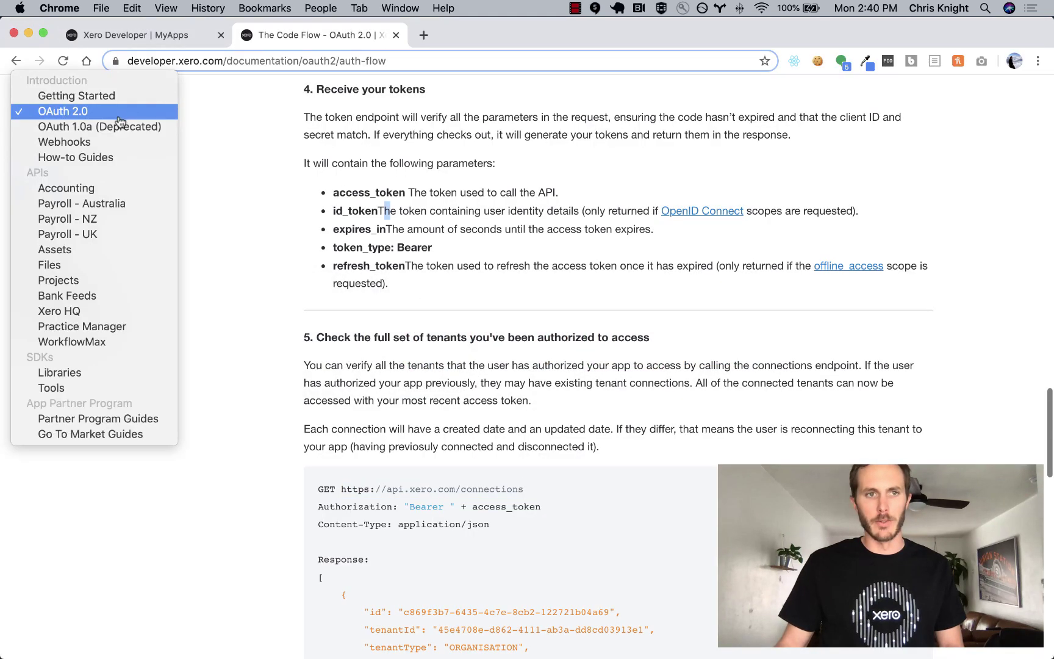
click(75, 189)
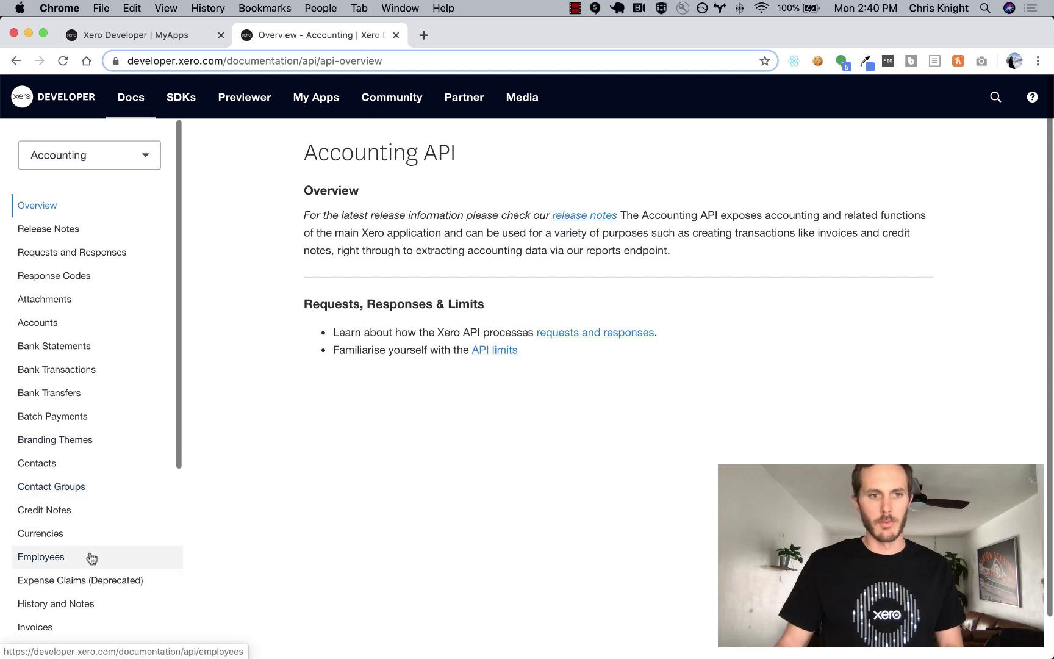
scroll(83, 557, down, 2)
click(62, 530)
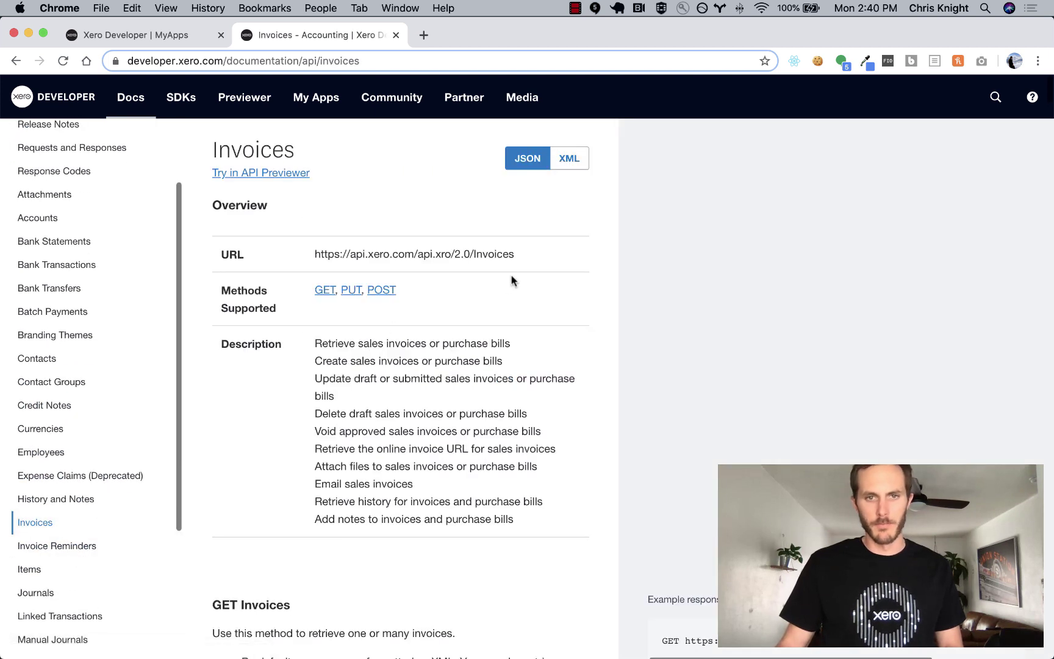
drag(531, 250, 314, 255)
key(super+c)
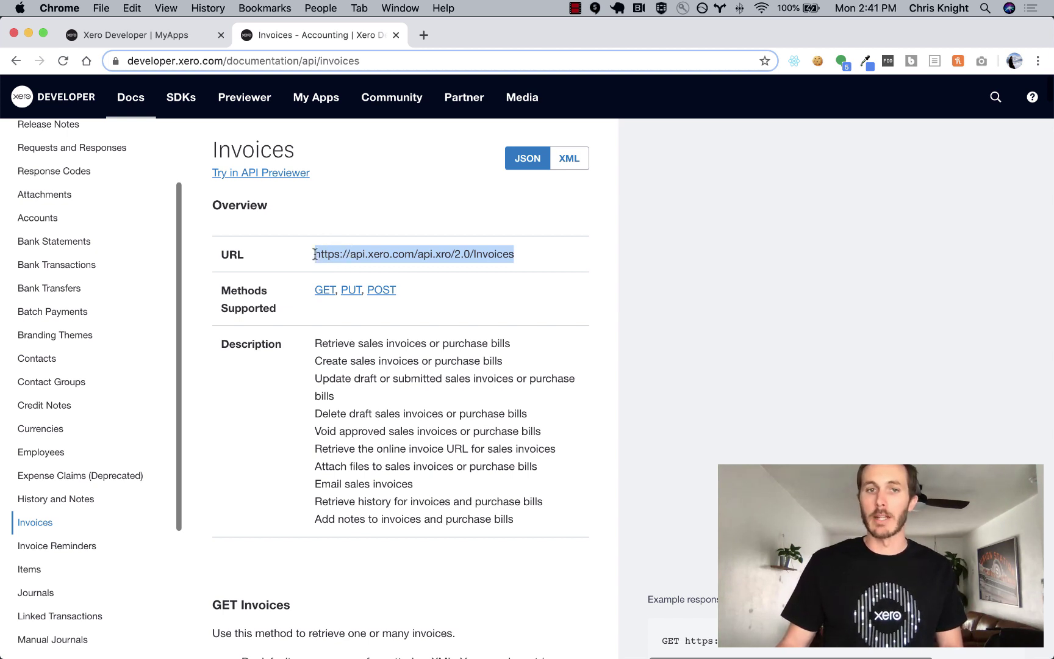
key(super+Tab)
key(super+v)
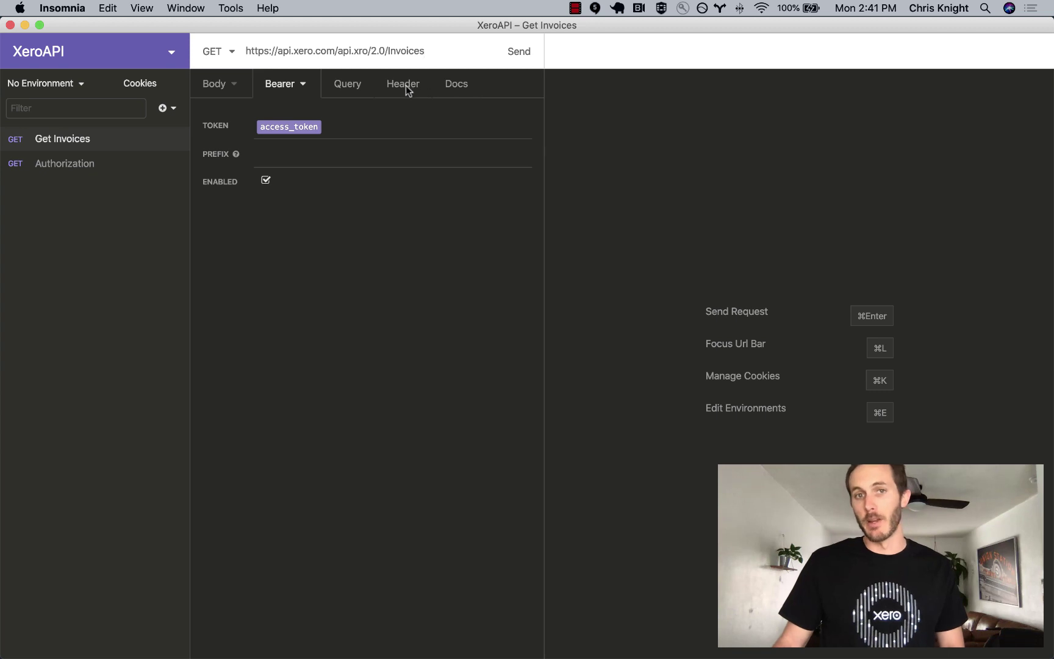
Add an Accept: application/json header and a blank second header row to Get Invoices
click(407, 86)
click(281, 123)
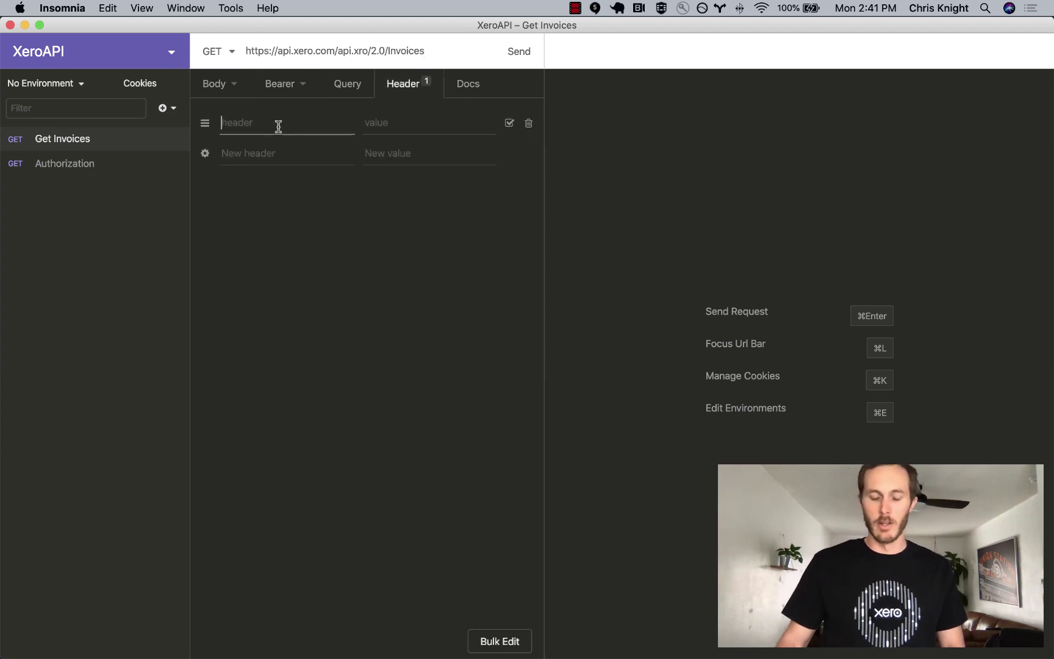
text(Ac)
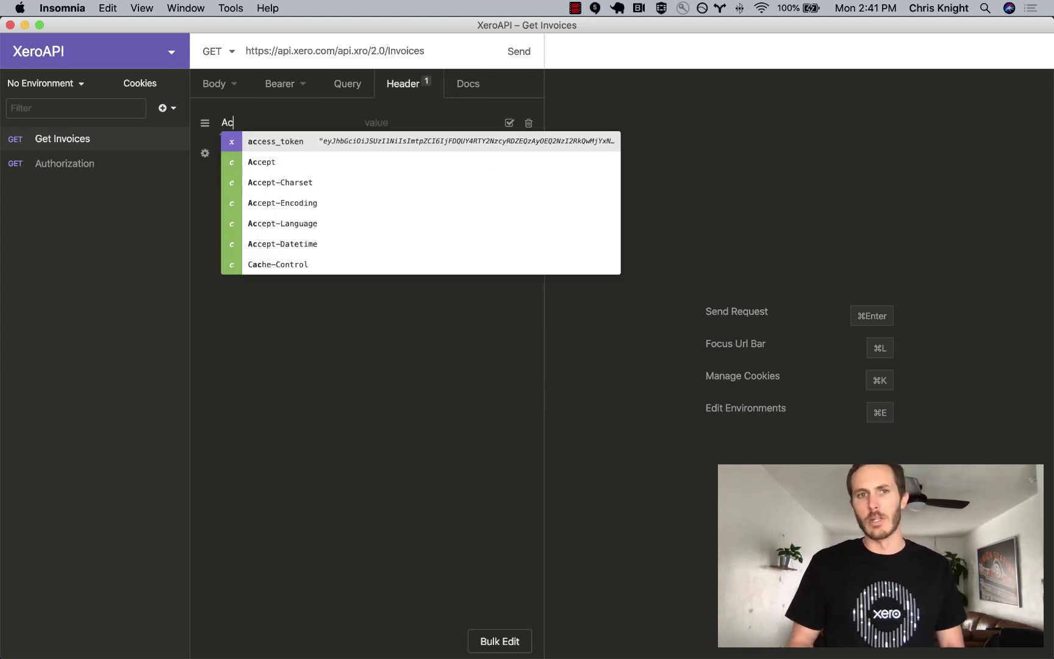
text(cept)
key(Tab)
text(application/)
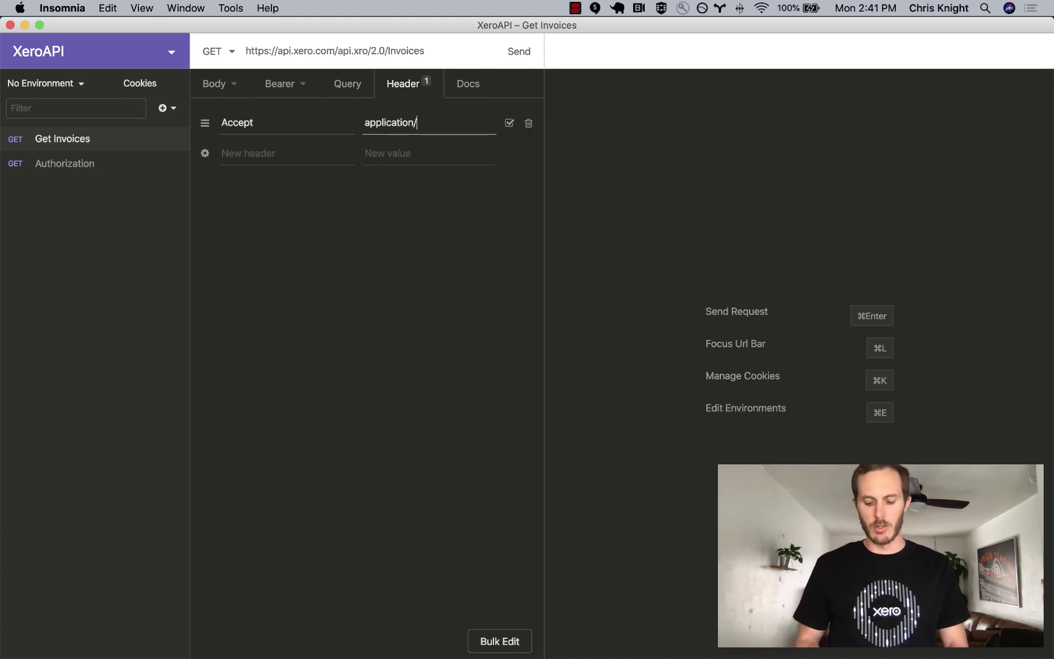
text(json)
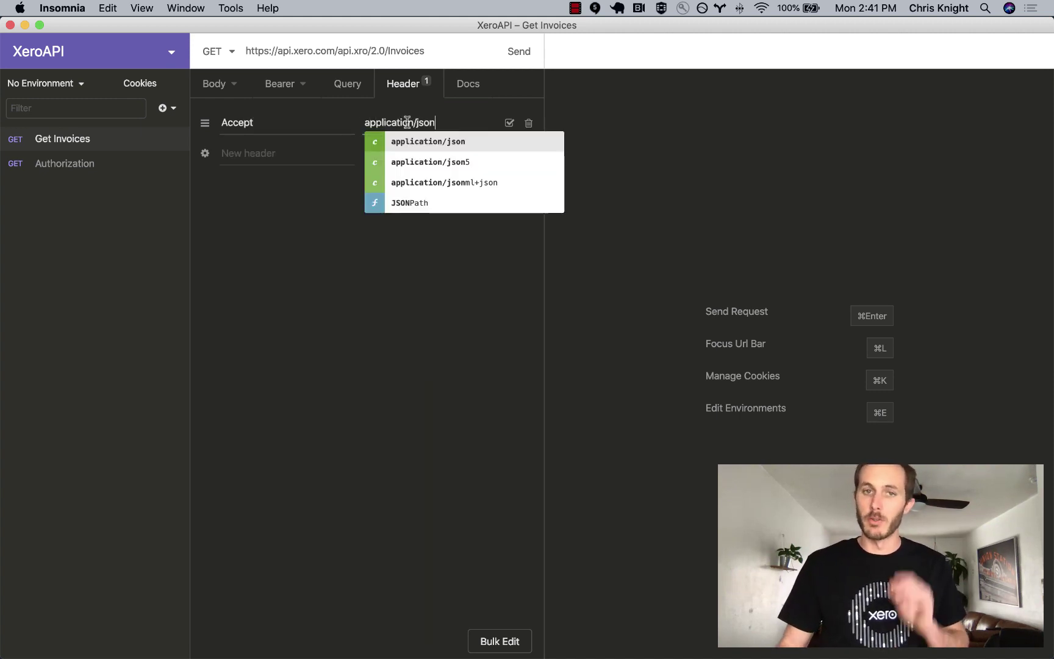
click(420, 137)
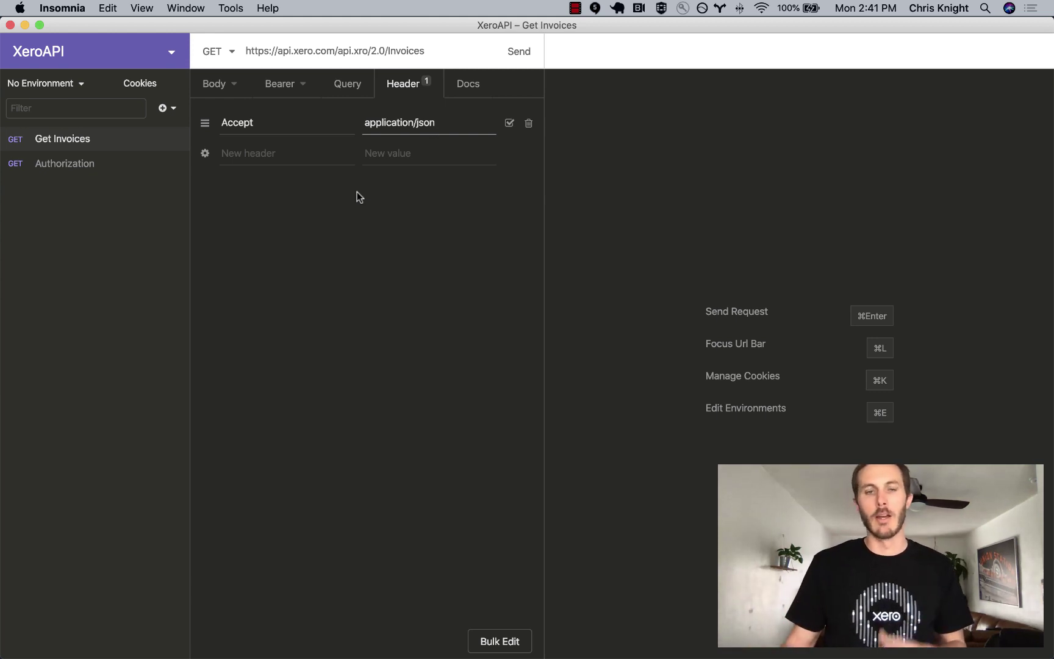
click(237, 153)
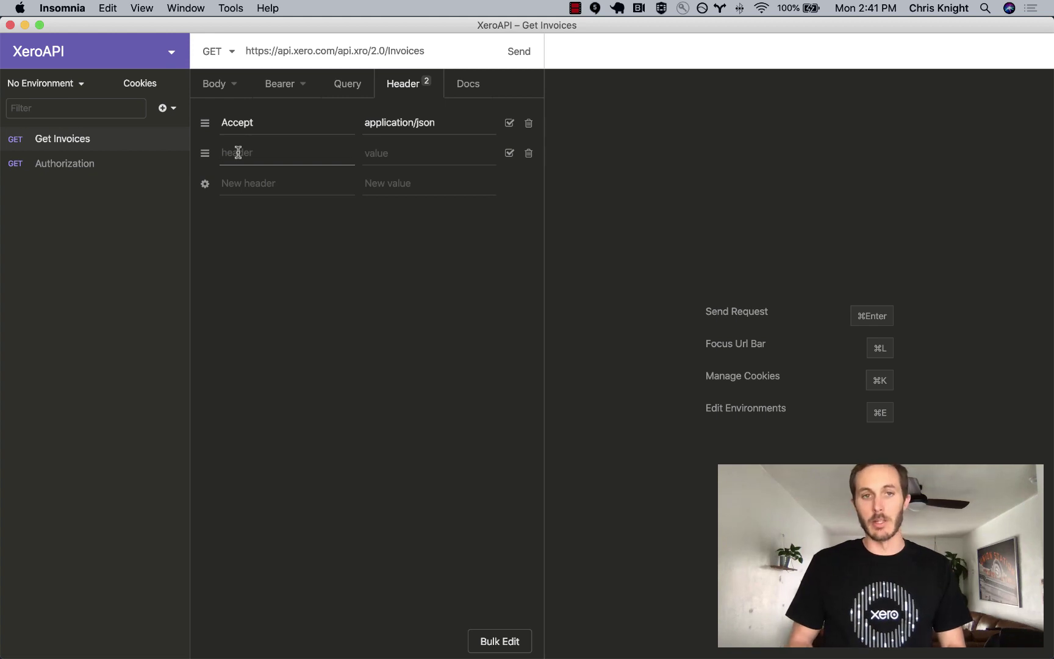
key(super+Tab)
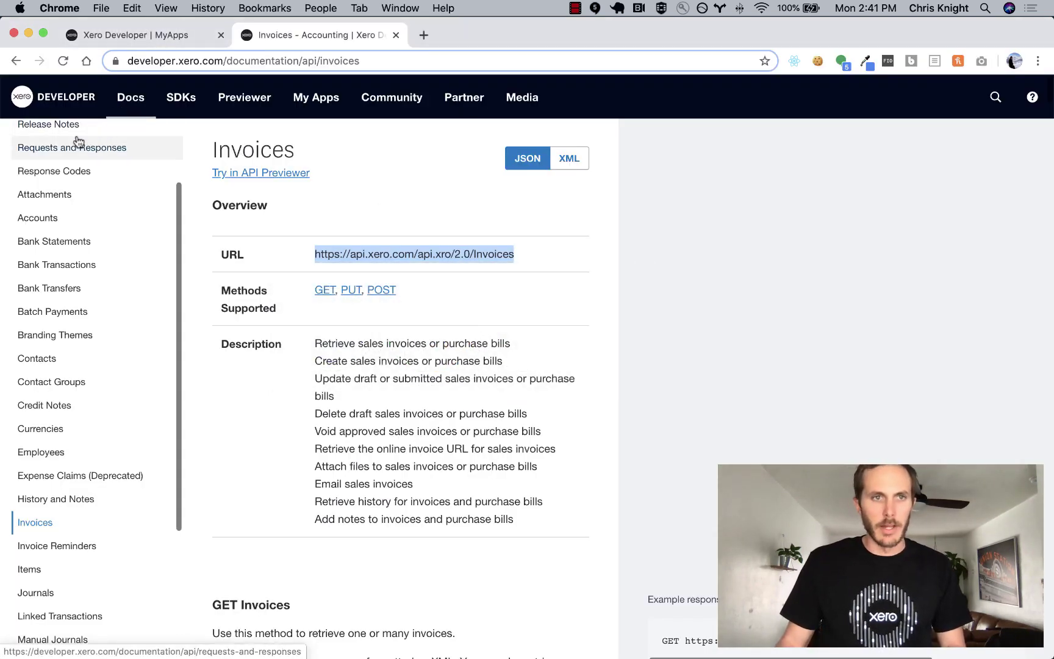
scroll(76, 137, up, 3)
In the Xero docs, open OAuth 2.0 > The Code Flow and search for 'xero-'
click(77, 153)
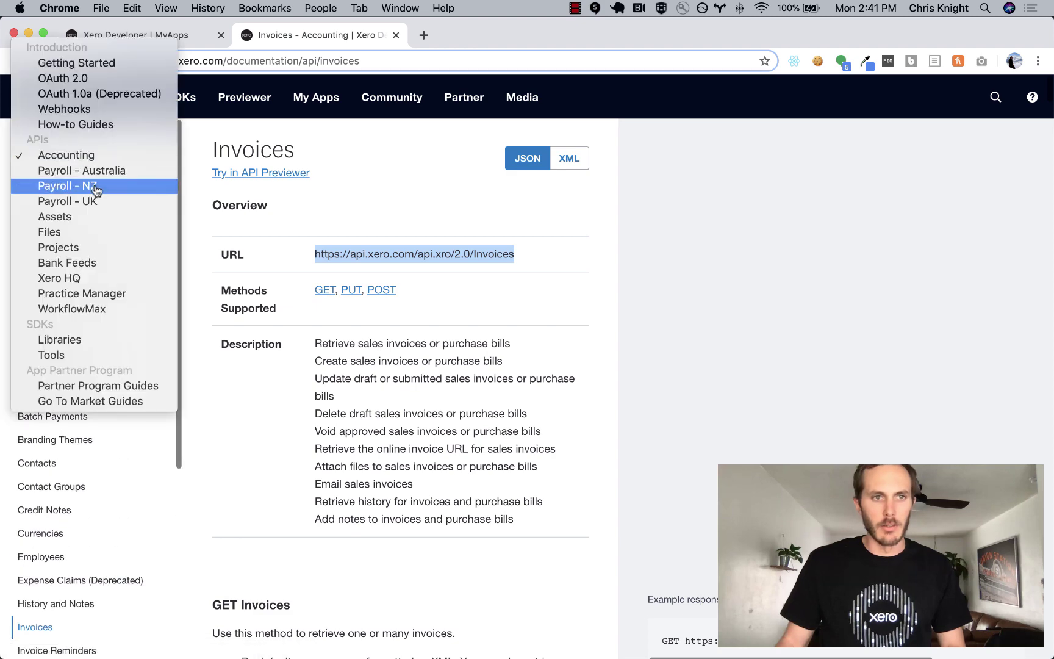
click(103, 79)
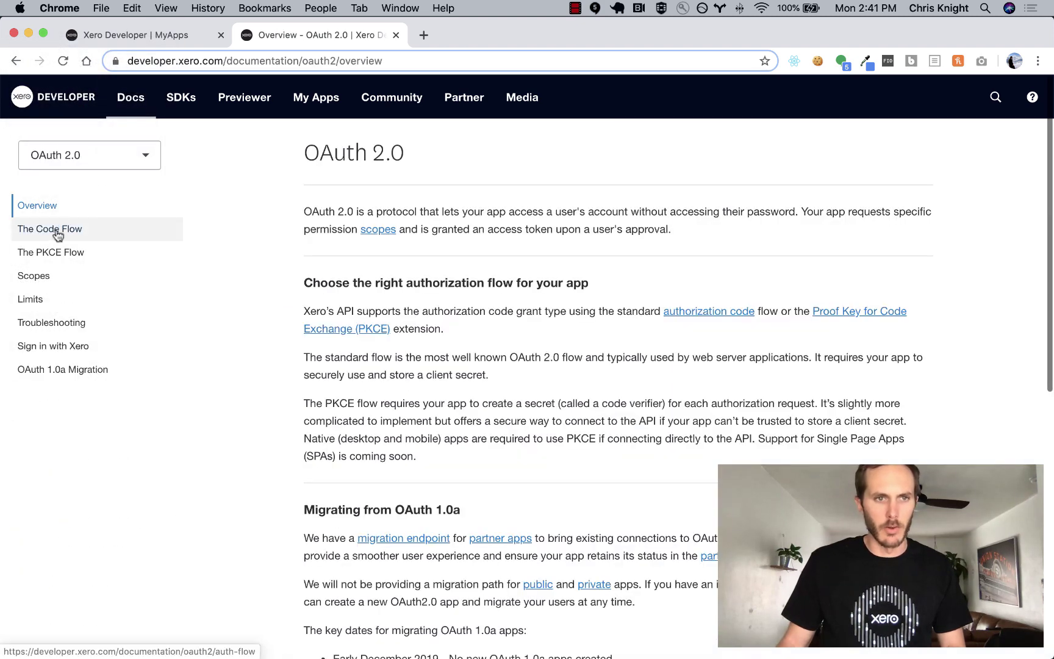
click(51, 229)
key(super+f)
text(xero-)
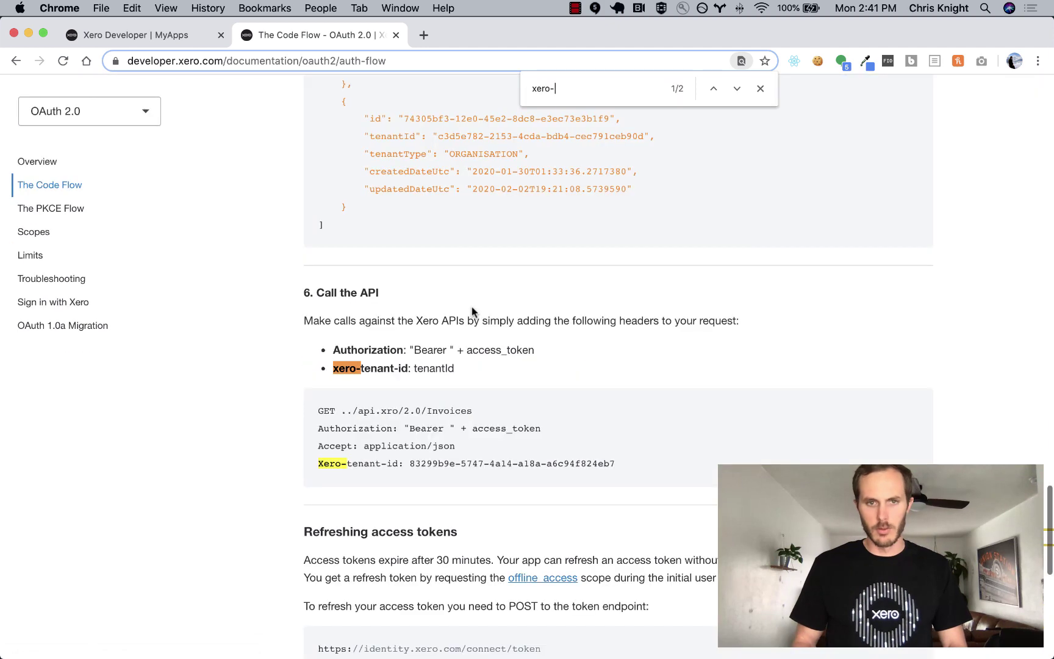
key(Escape)
drag(326, 292, 399, 295)
scroll(395, 338, up, 1)
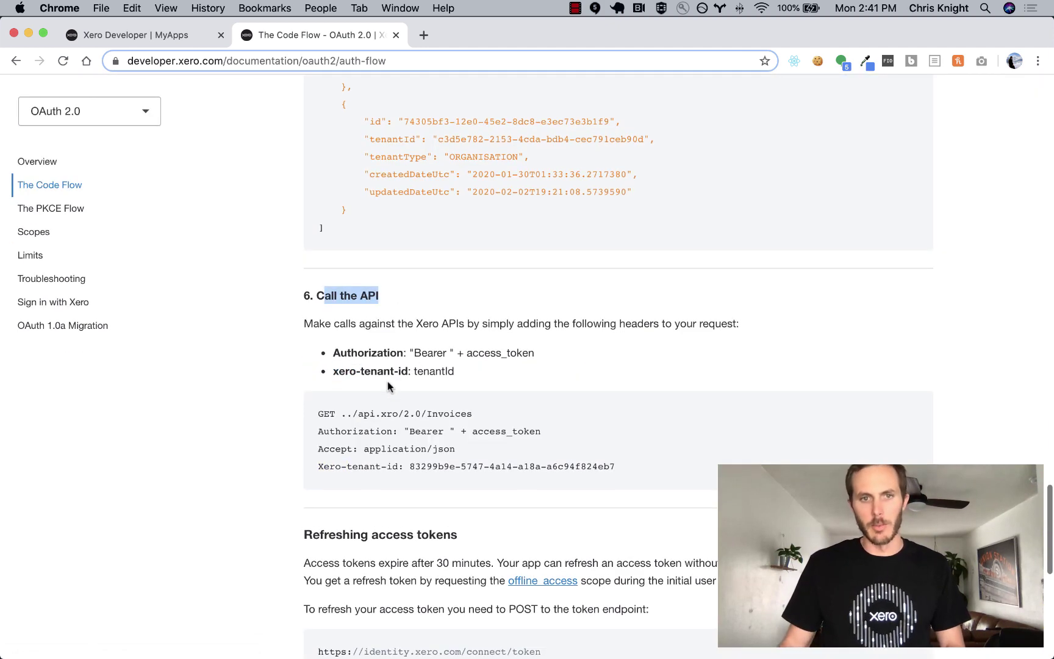
Copy xero-tenant-id into the second header's name and start typing 'tenant' as its value
drag(408, 371, 328, 375)
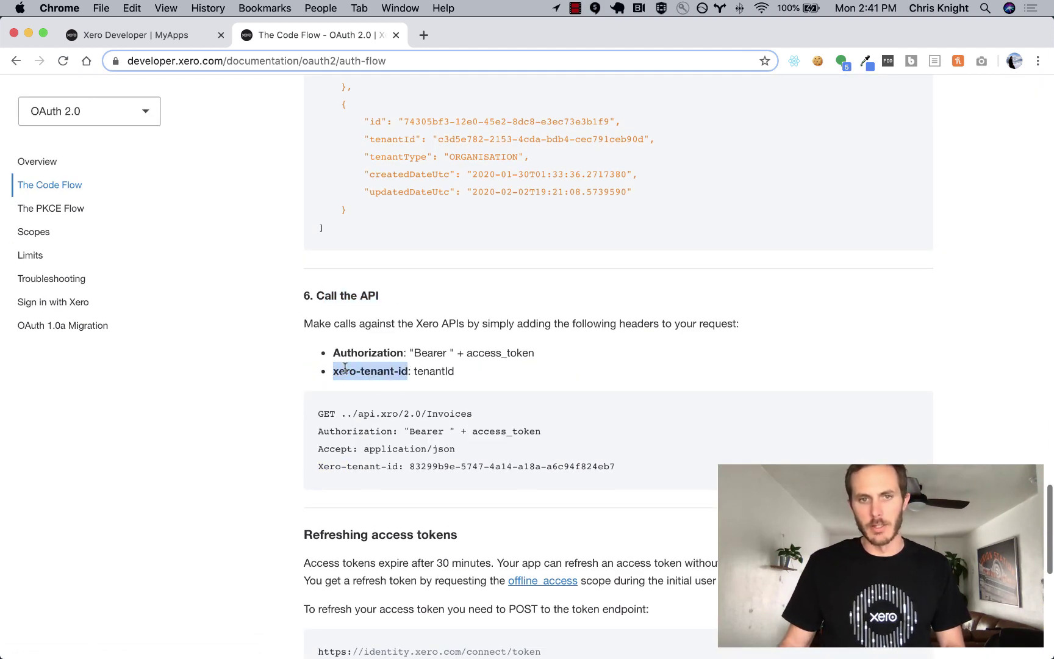
key(super+c)
key(super+Tab)
key(super+v)
click(408, 157)
text(tenant)
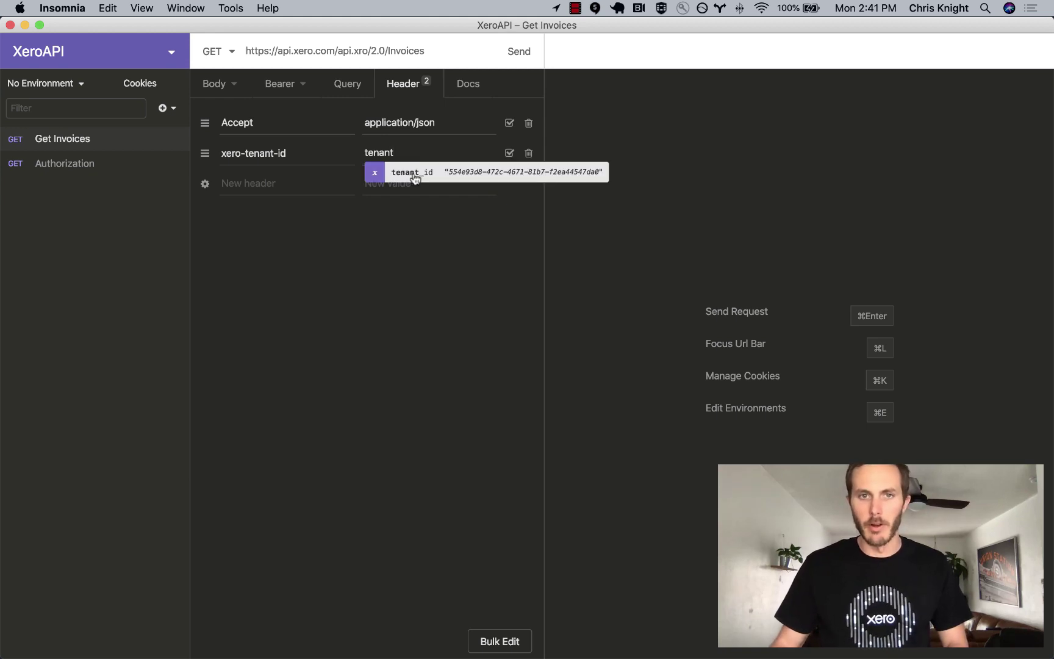
Set the xero-tenant-id header value to the tenant_id variable and review the request's Bearer, Headers and Body settings
click(414, 179)
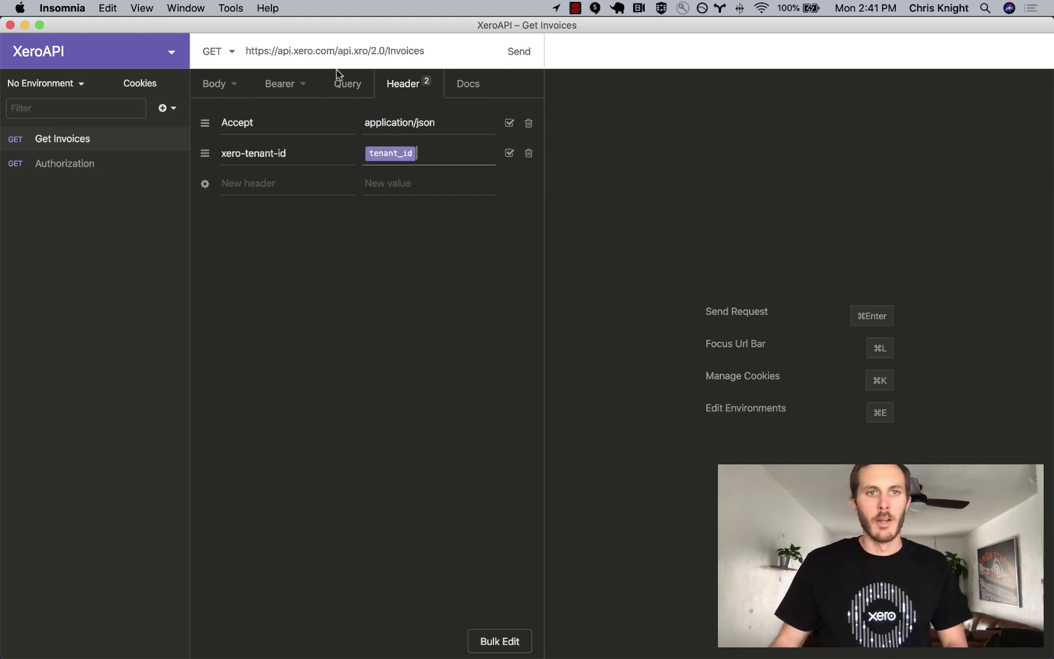
drag(247, 50, 383, 49)
click(286, 84)
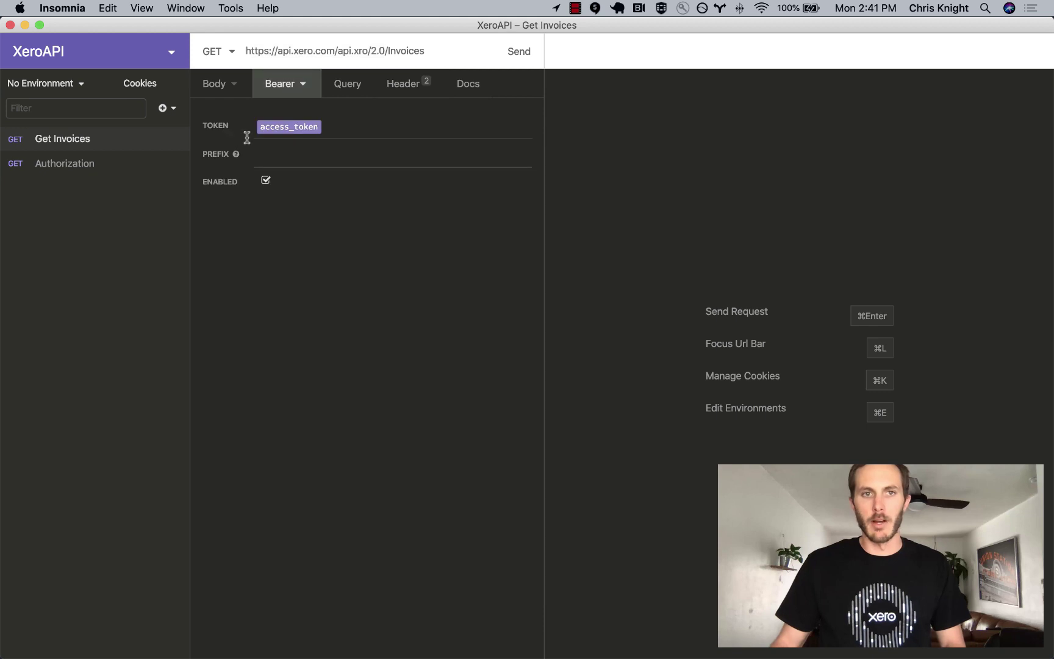
click(389, 86)
click(270, 89)
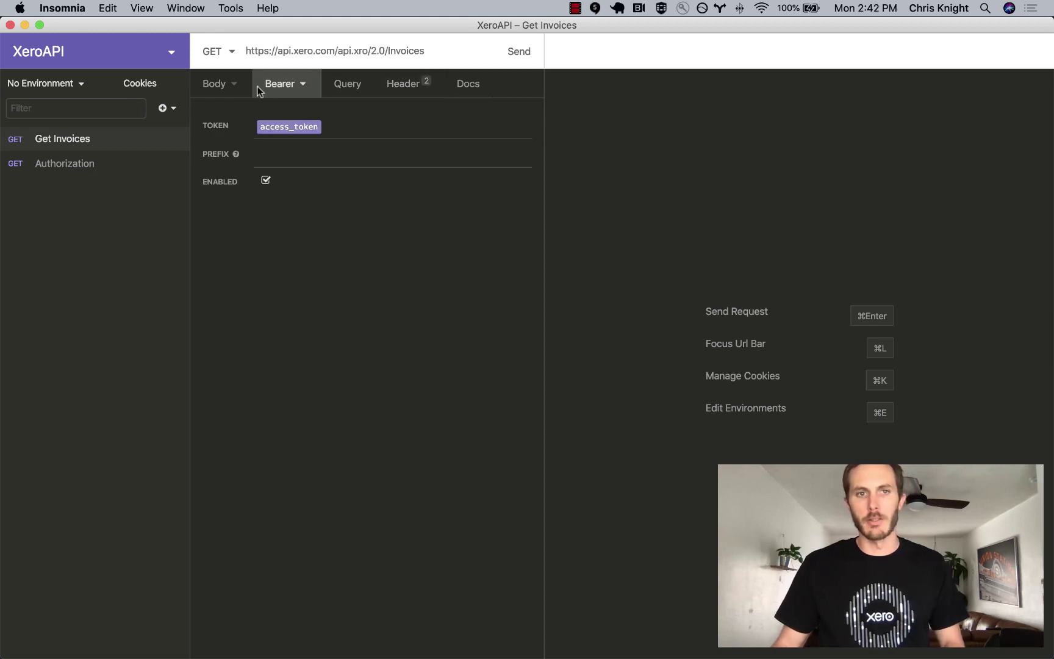
click(221, 86)
Send Get Invoices, check the access_token variable, and inspect the 200 OK invoices JSON
click(514, 56)
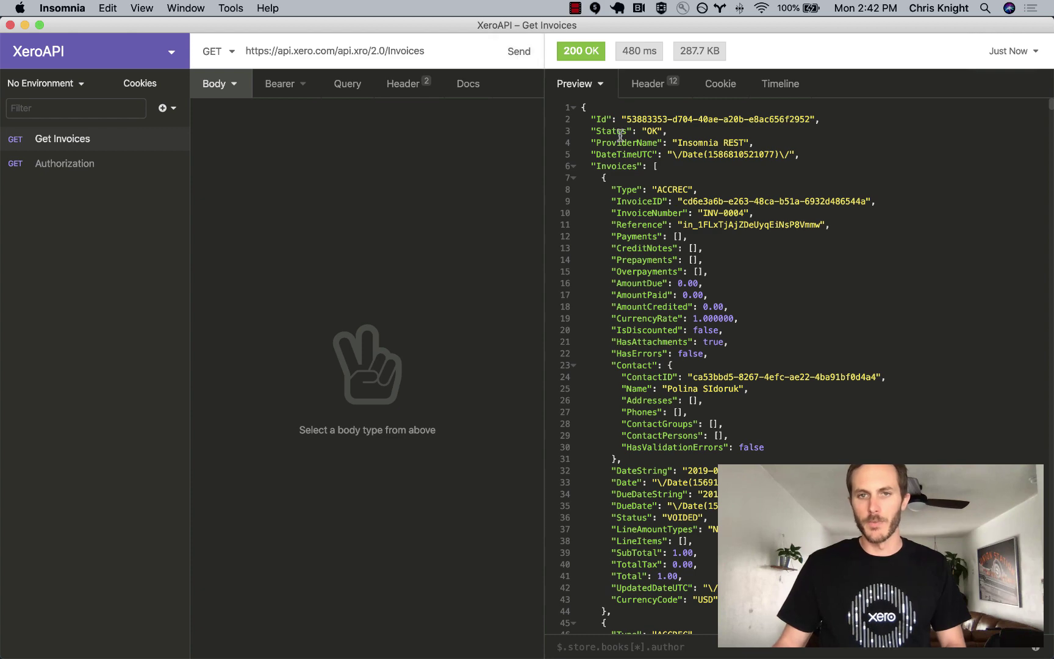
click(283, 87)
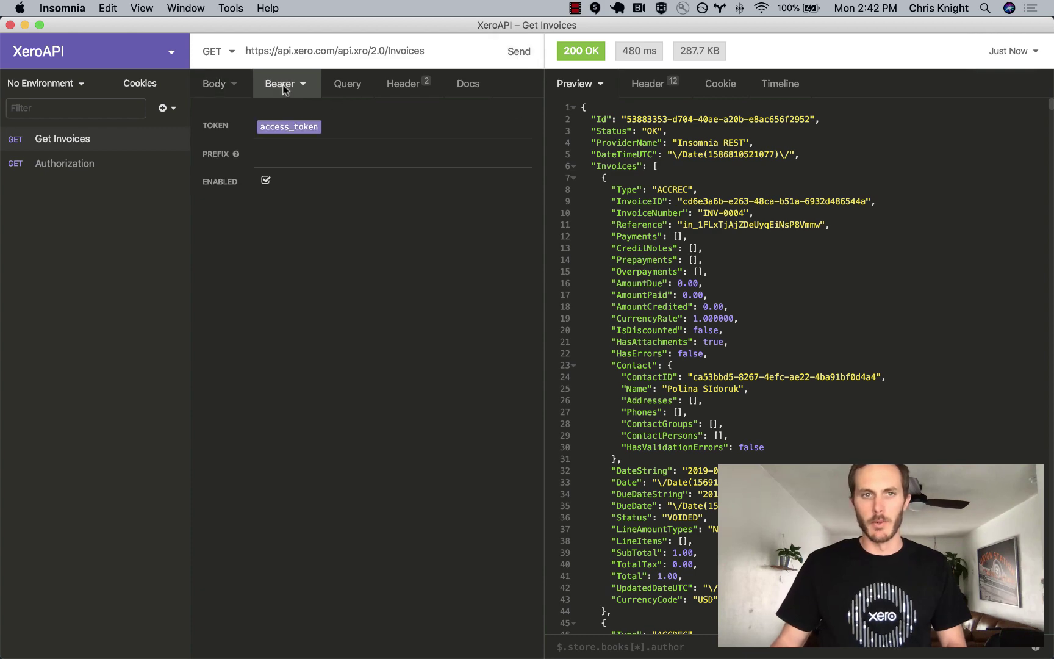
click(287, 128)
click(435, 453)
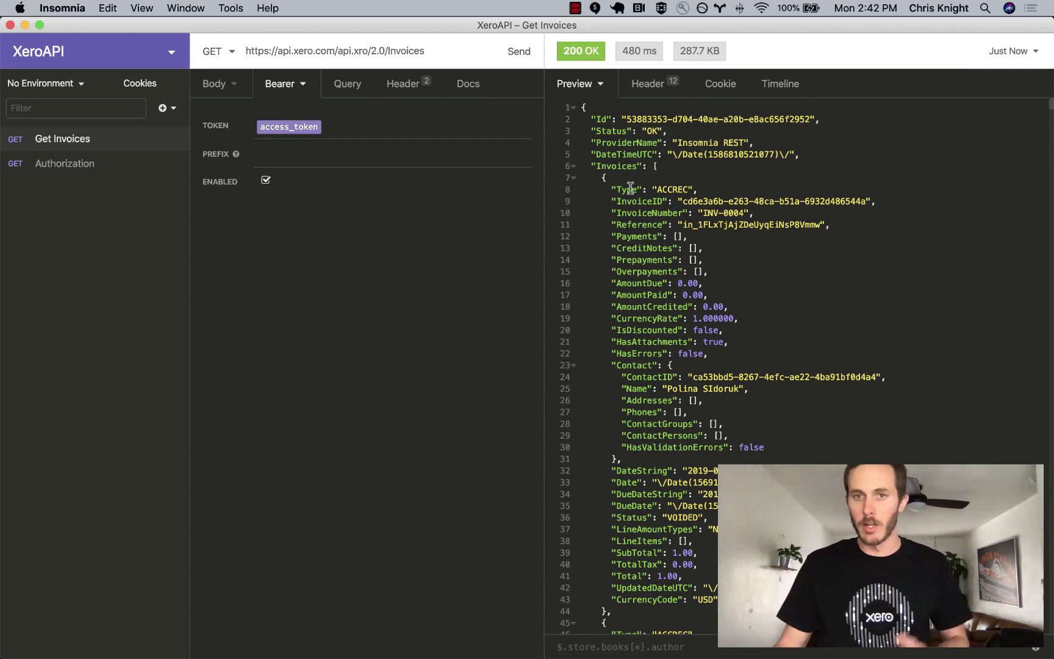
drag(585, 178, 604, 192)
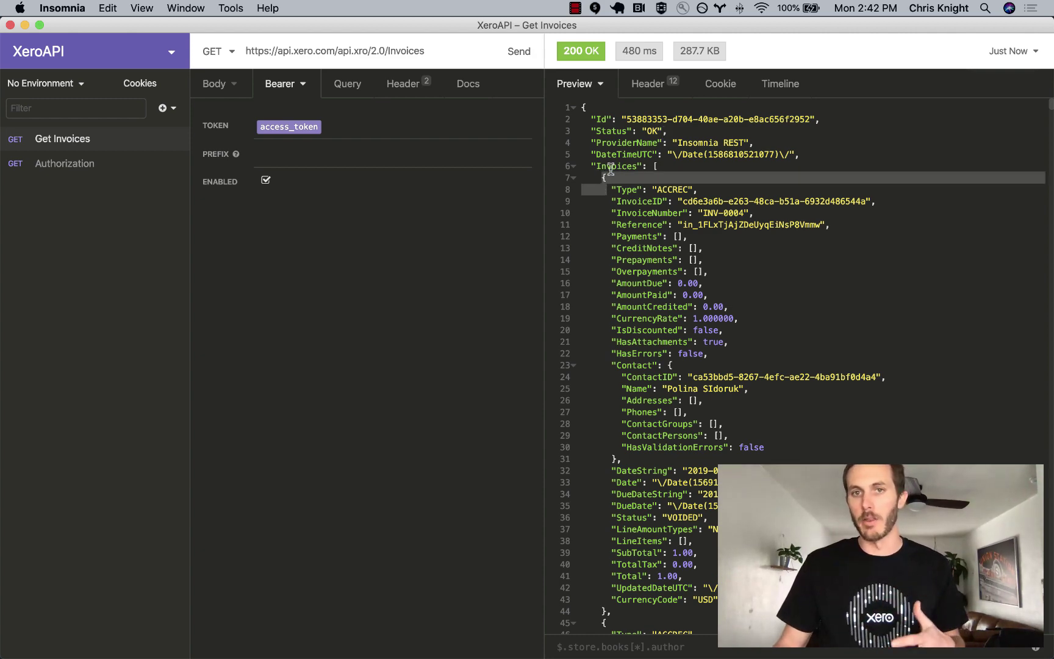
click(614, 168)
scroll(742, 288, down, 3)
scroll(824, 207, down, 10)
scroll(997, 95, down, 3)
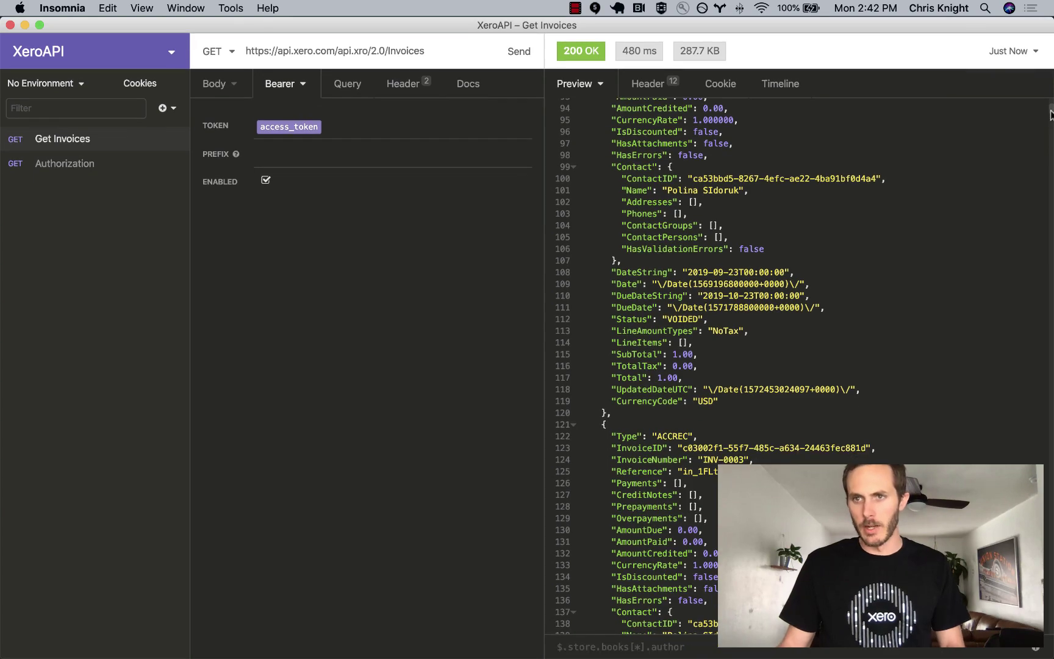
drag(1051, 114, 1030, 163)
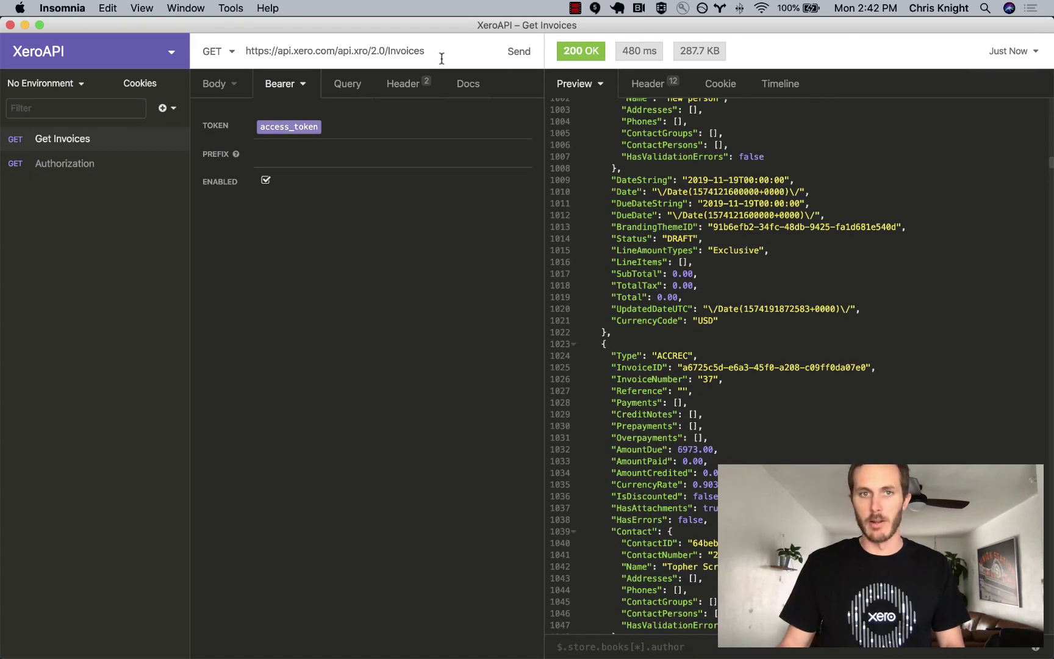
scroll(677, 168, up, 10)
scroll(679, 169, up, 10)
scroll(681, 167, up, 10)
scroll(684, 166, up, 10)
scroll(684, 166, up, 10)
mouse_move(1052, 139)
mouse_down()
mouse_move(1044, 464)
mouse_move(1052, 86)
mouse_move(885, 98)
mouse_up()
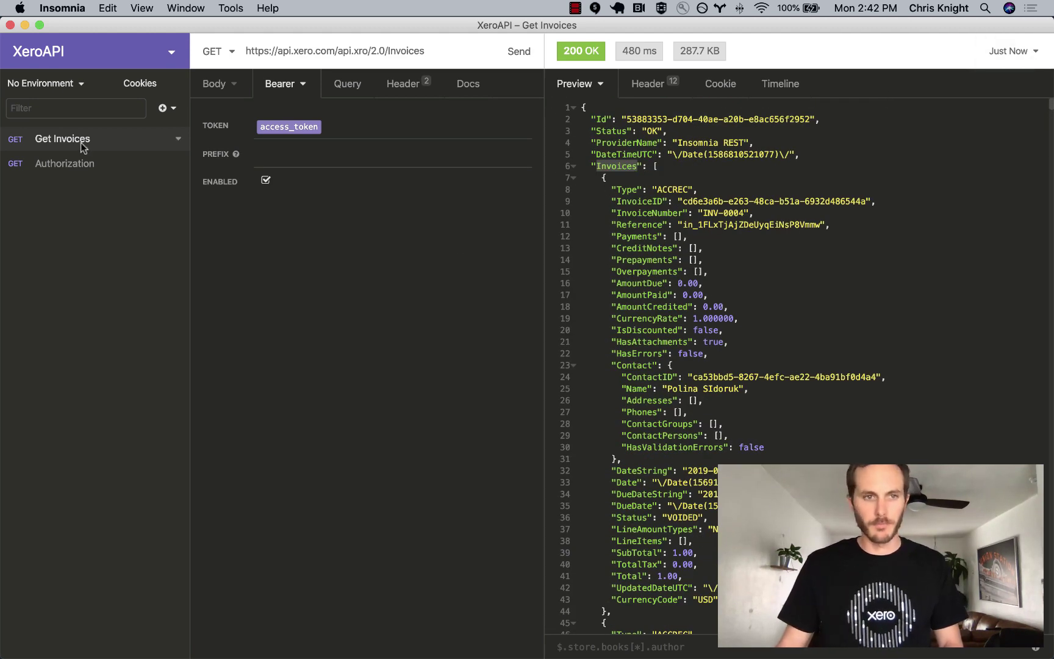
Move Get Invoices below Authorization, refresh the OAuth token, and copy the new access token
click(62, 144)
drag(64, 141, 64, 169)
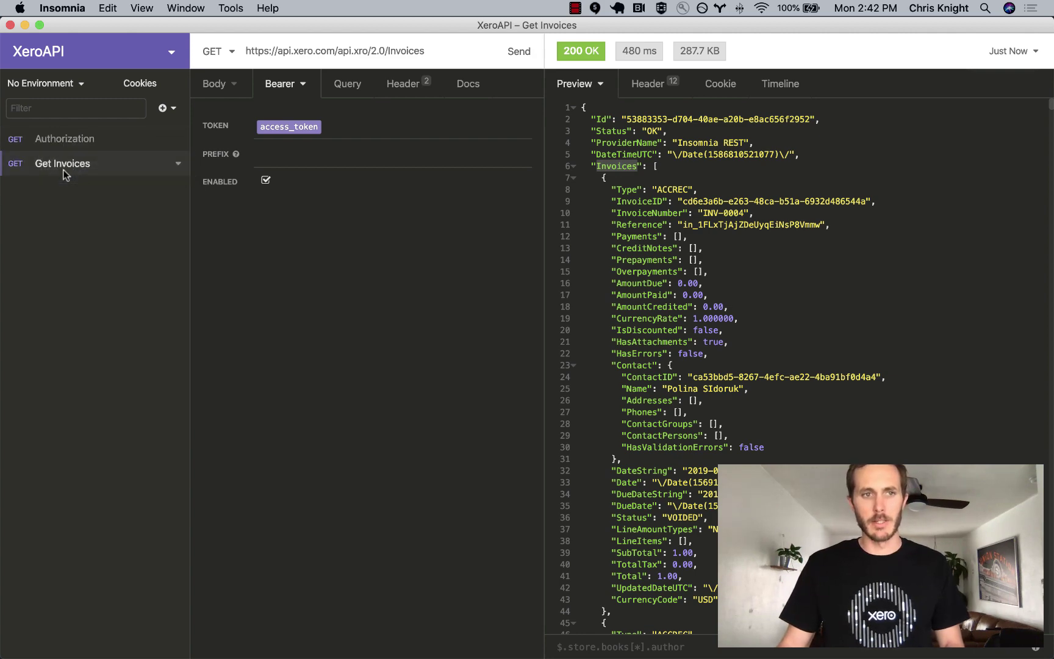
click(66, 139)
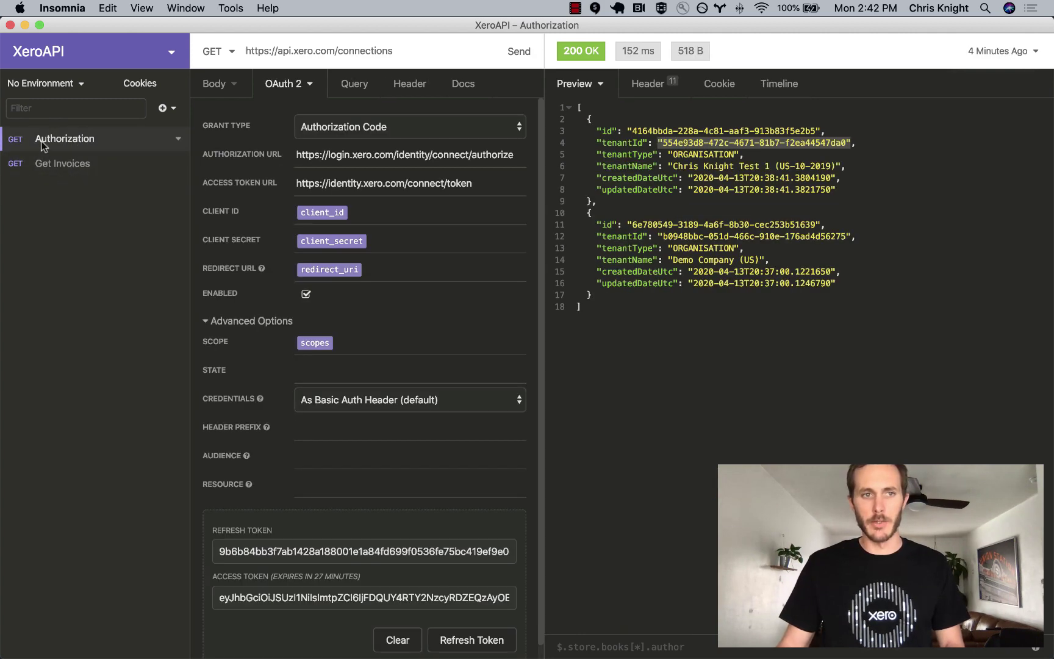
click(463, 649)
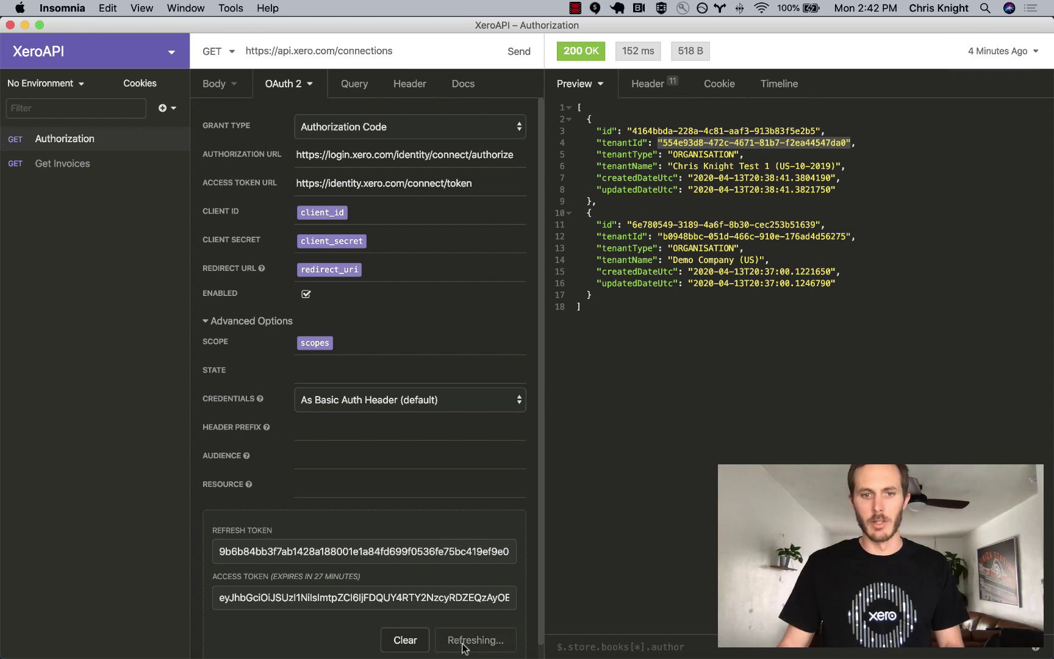
click(393, 582)
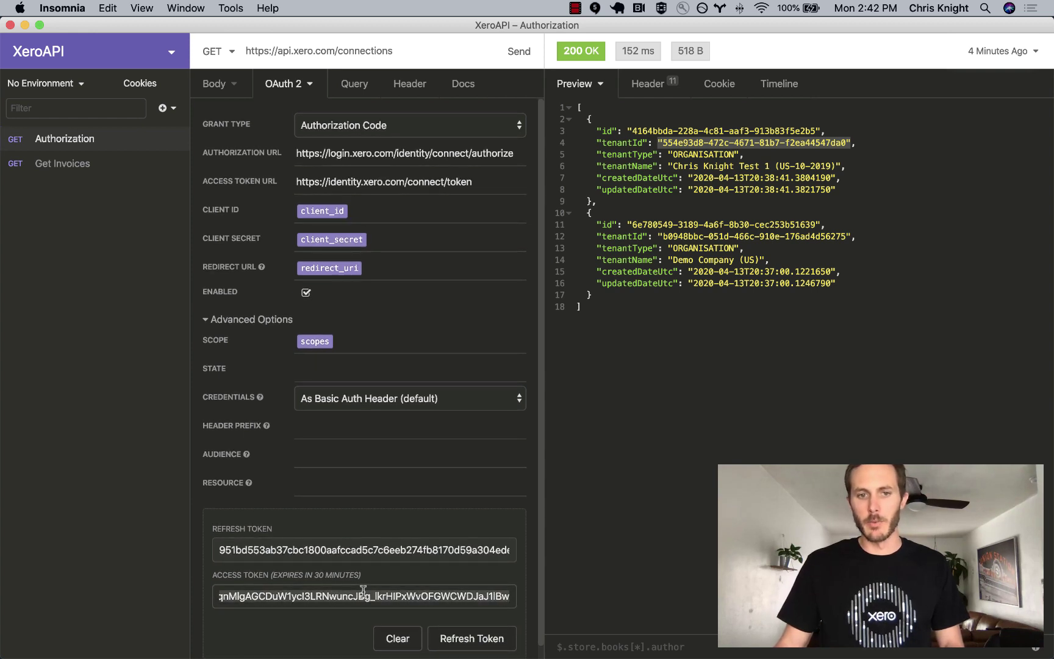
key(super+c)
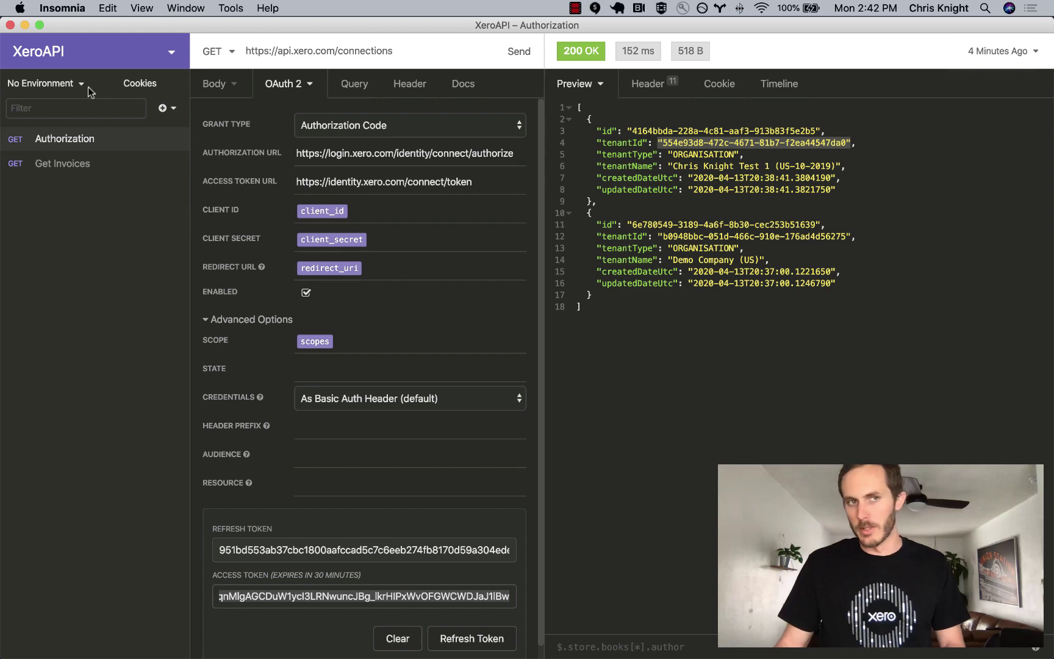
Replace the base environment's access_token value with the new token and close the editor
click(74, 84)
click(83, 185)
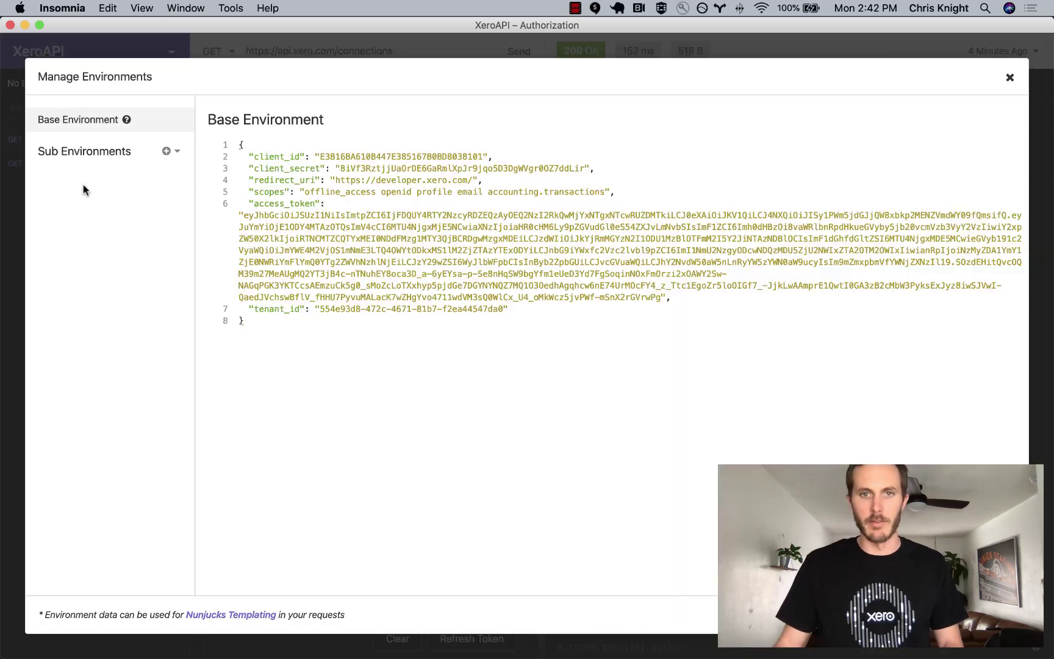
drag(241, 215, 659, 303)
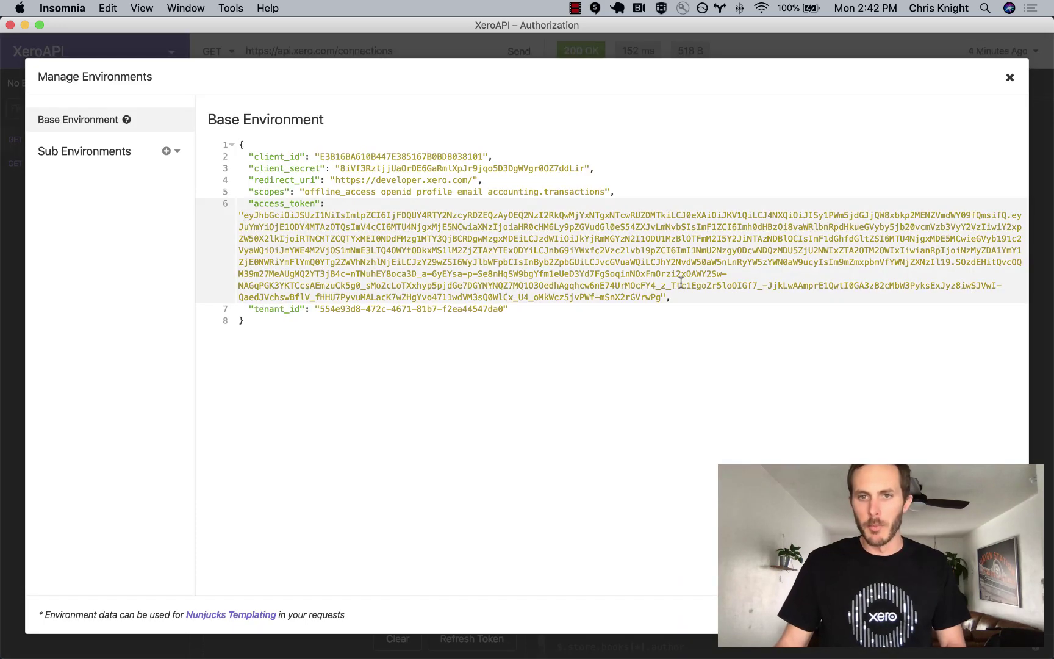
key(BackSpace)
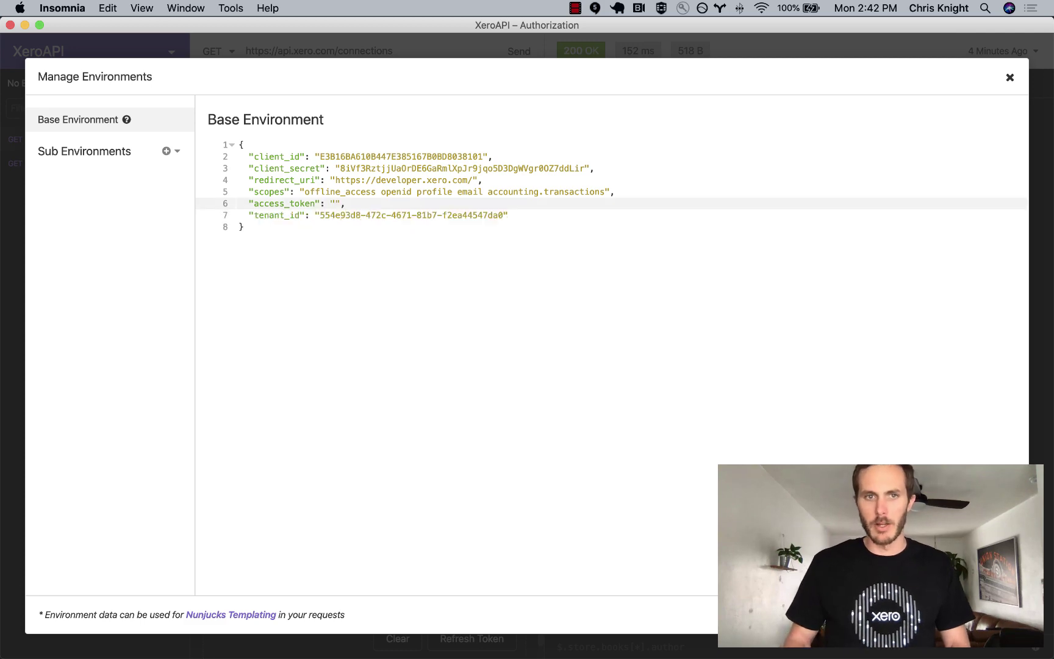
key(super+v)
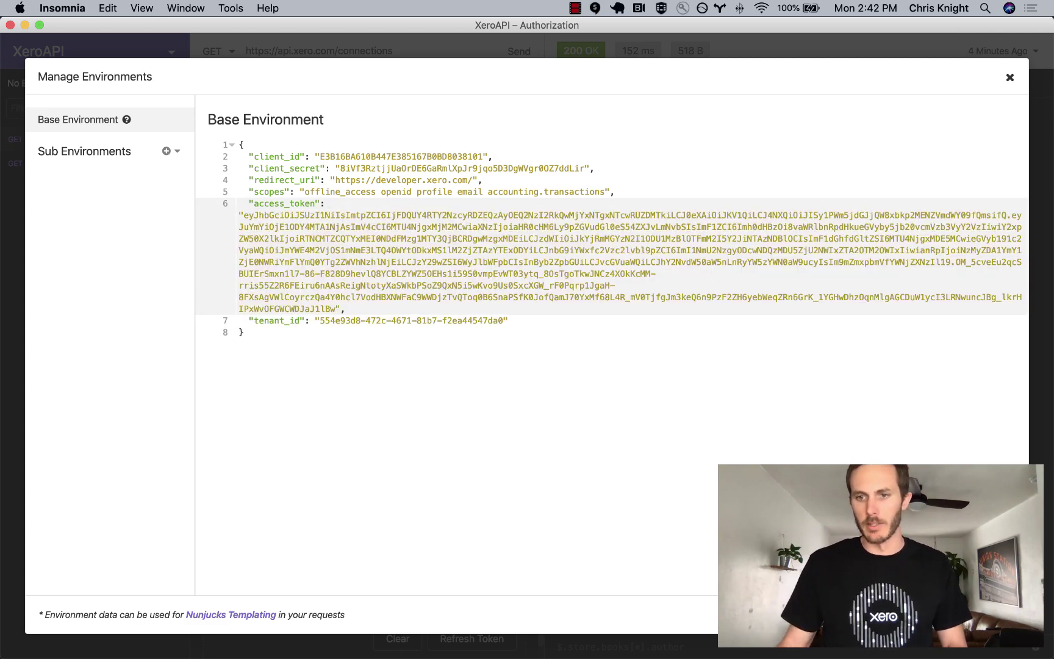
key(Escape)
Resend the Get Invoices request using the refreshed access token
click(86, 164)
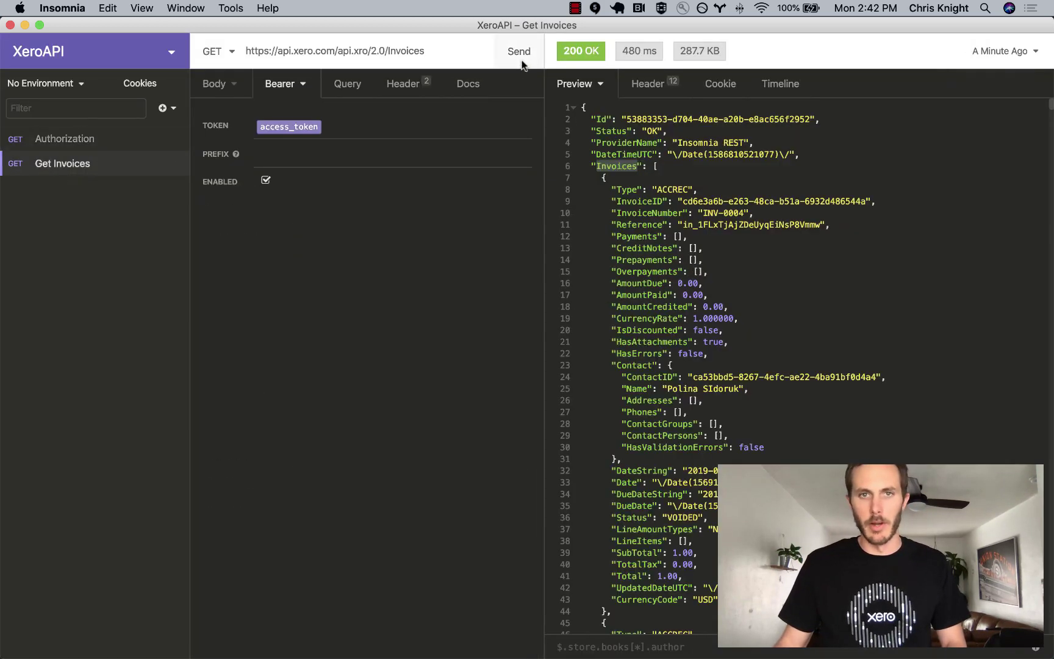
click(522, 52)
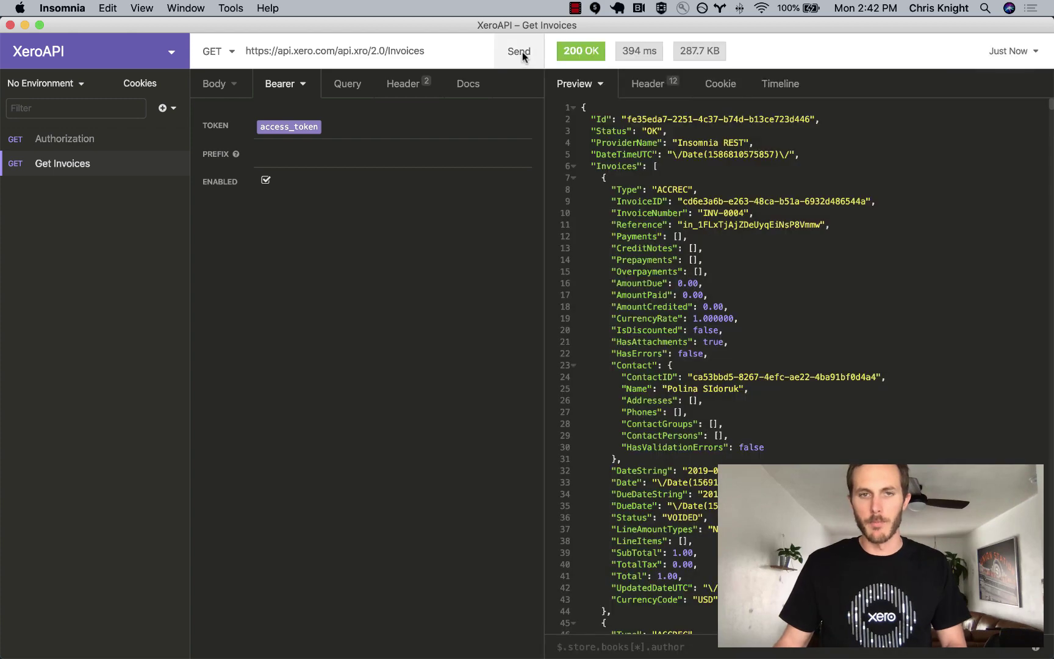